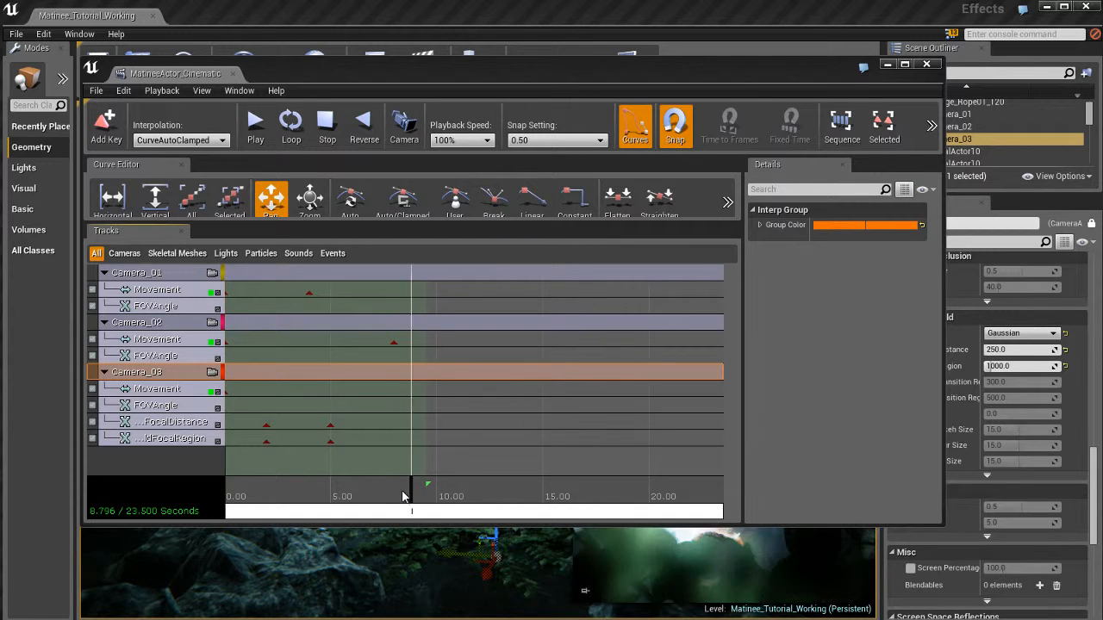
- Move the Matinee timeline position back to 0.000 seconds
{"action": "left_click_drag", "start_coordinate": [404, 498], "coordinate": [359, 497]}
{"action": "left_click_drag", "start_coordinate": [346, 445], "coordinate": [401, 444]}
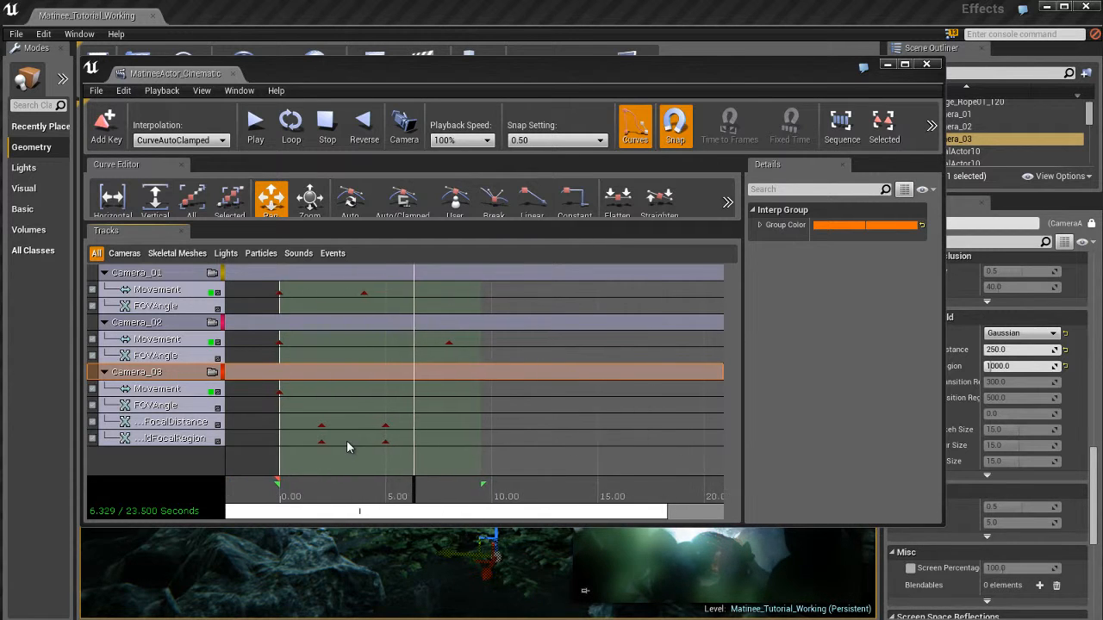
{"action": "left_click_drag", "start_coordinate": [412, 499], "coordinate": [277, 492]}
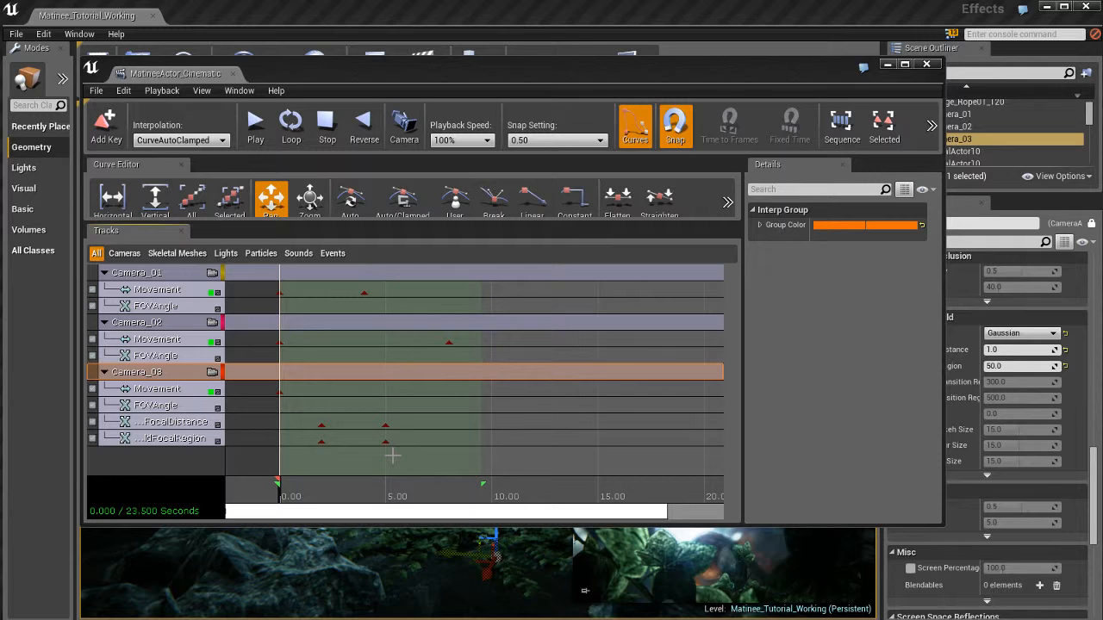
- Examine the previews of the Camera_01, Camera_02 and Camera_03 groups, and leave no group selected
{"action": "left_click", "coordinate": [176, 274]}
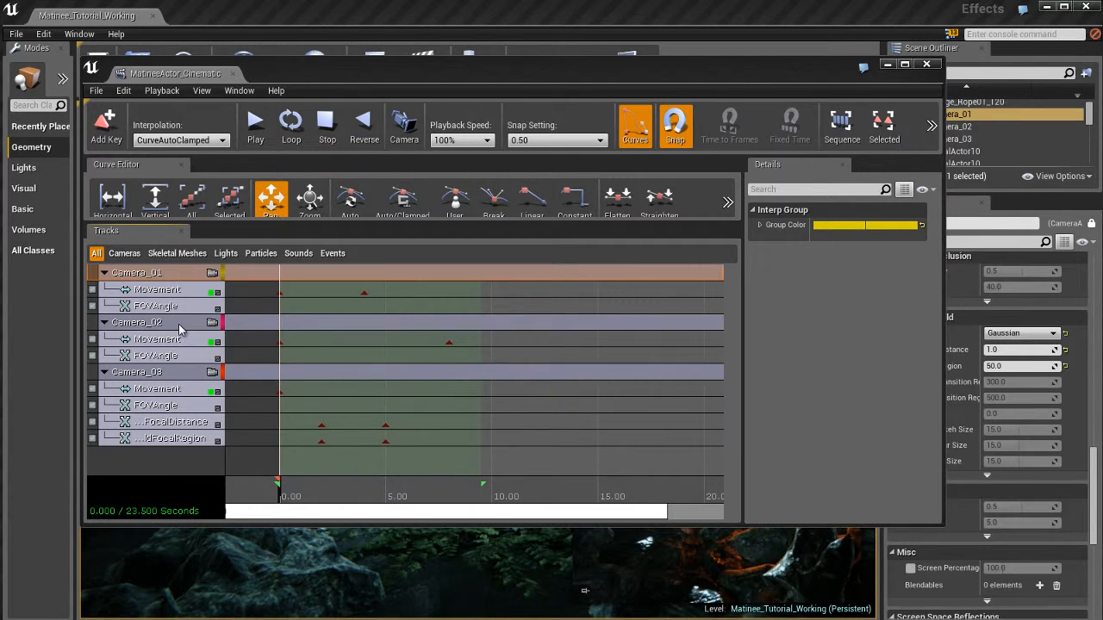
{"action": "left_click", "coordinate": [180, 329]}
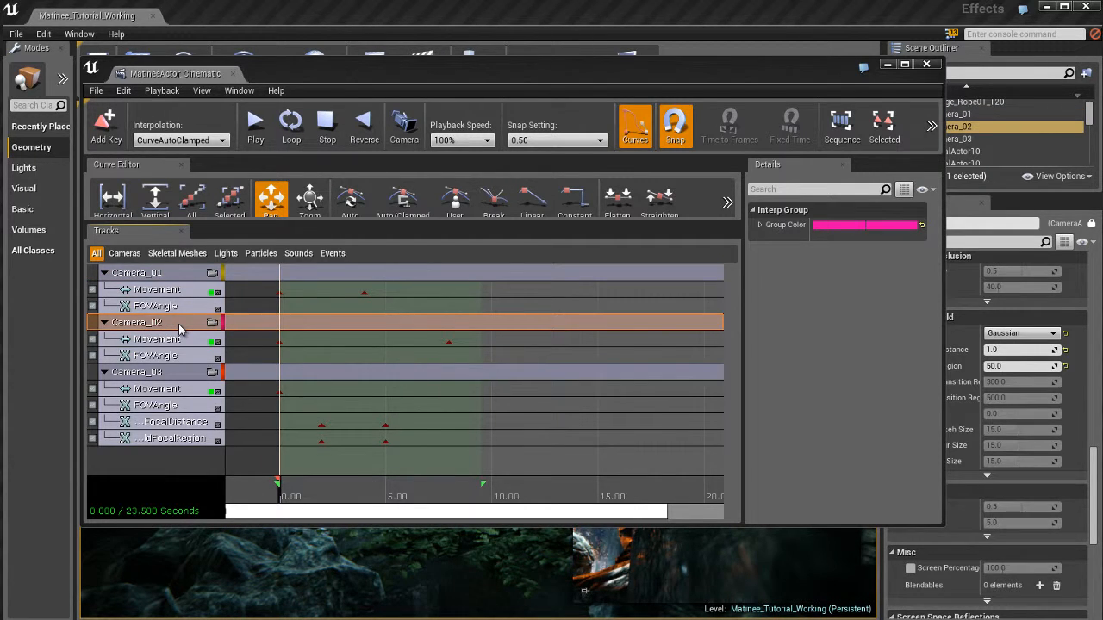
{"action": "left_click", "coordinate": [178, 276]}
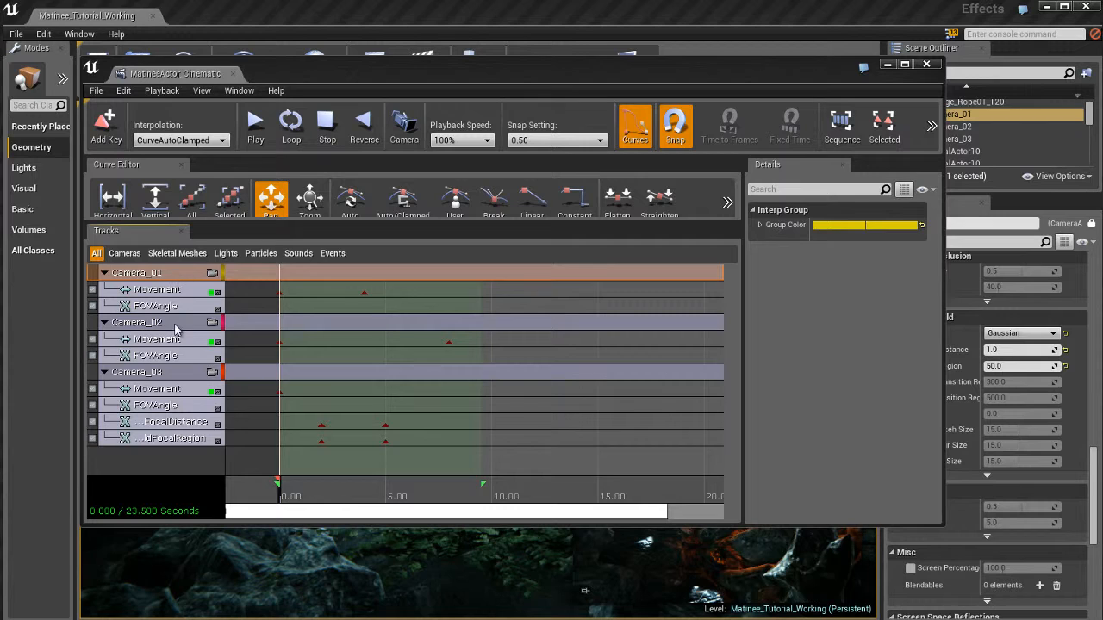
{"action": "left_click", "coordinate": [178, 376]}
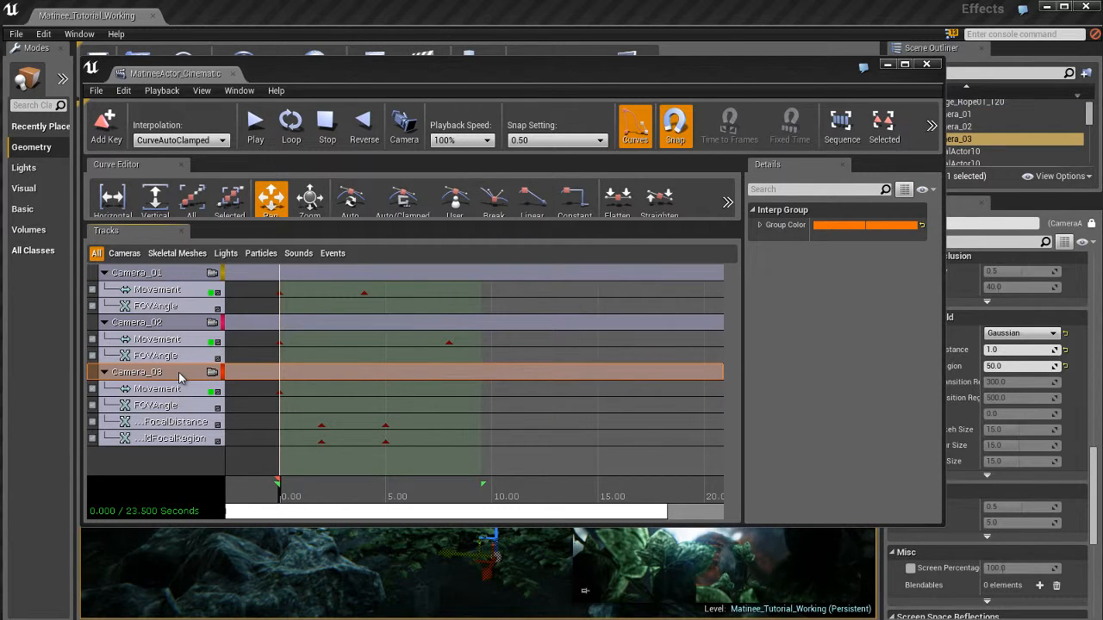
{"action": "left_click", "coordinate": [179, 324]}
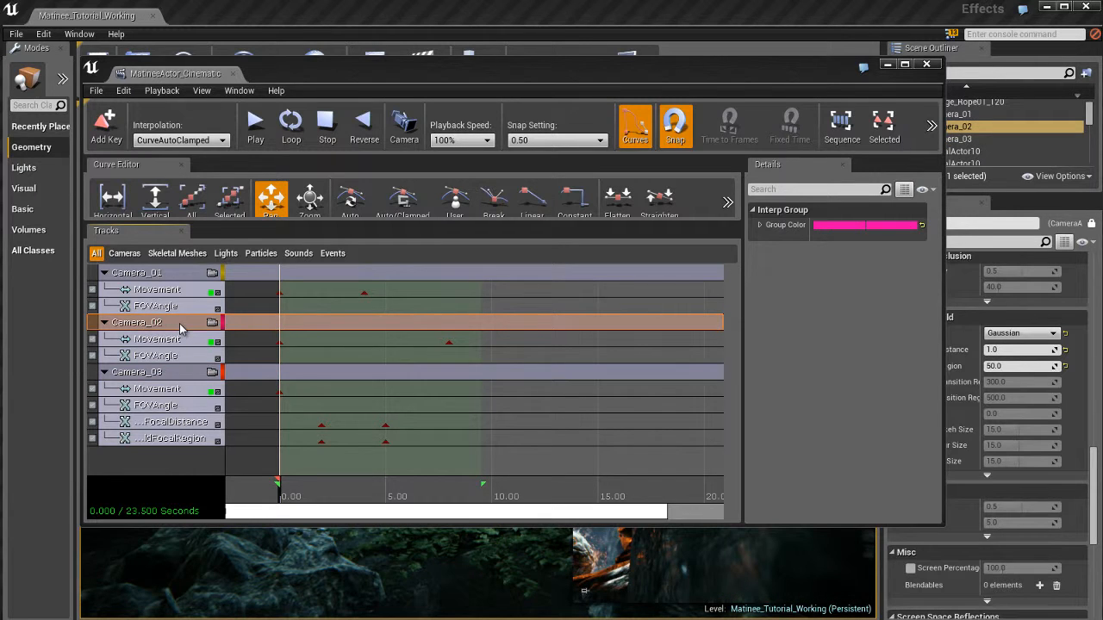
{"action": "left_click", "coordinate": [181, 274]}
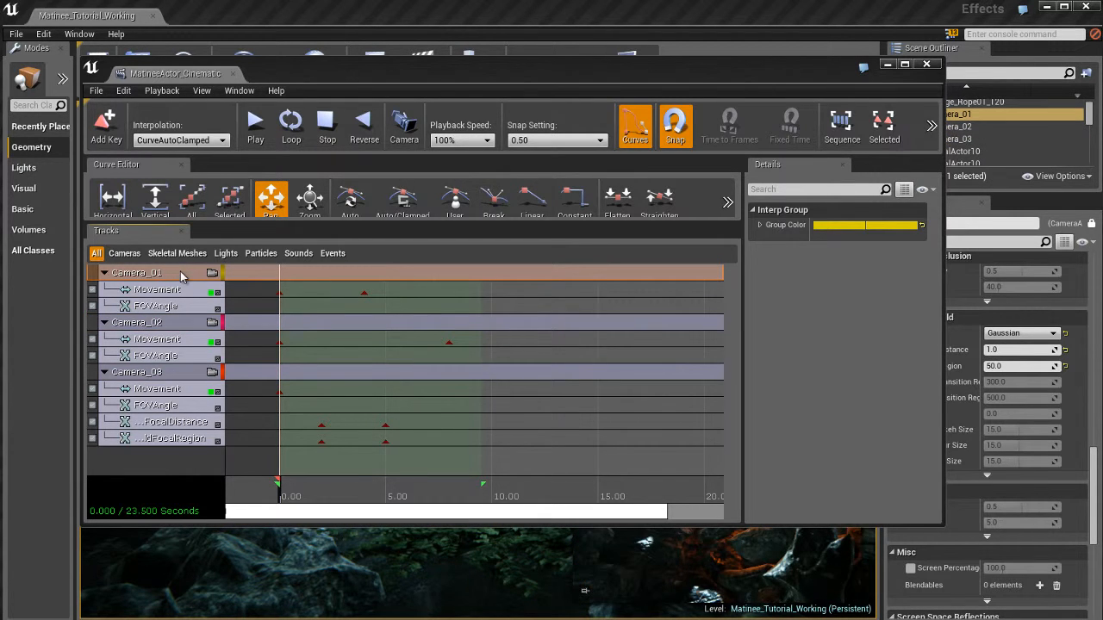
{"action": "left_click", "coordinate": [179, 324]}
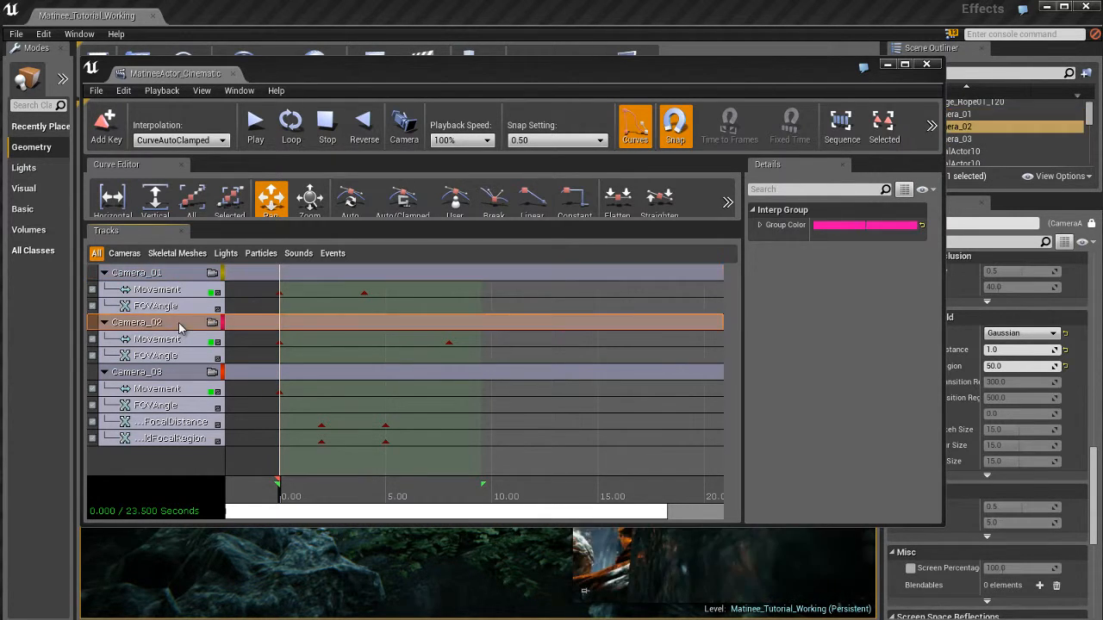
{"action": "left_click", "coordinate": [179, 373]}
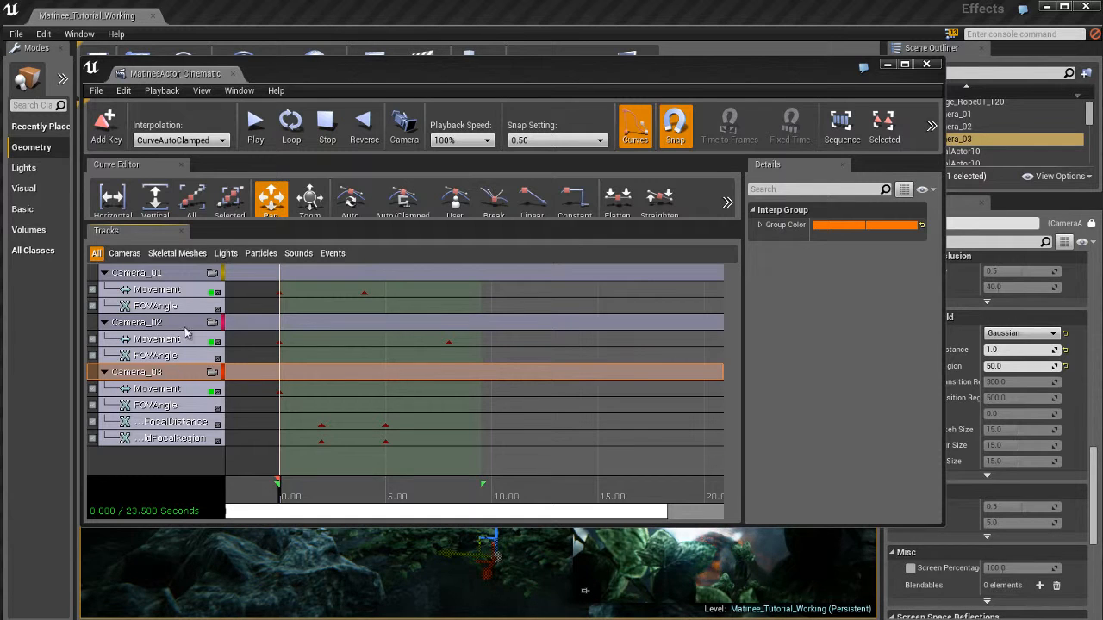
{"action": "left_click", "coordinate": [187, 278]}
{"action": "left_click", "coordinate": [196, 463]}
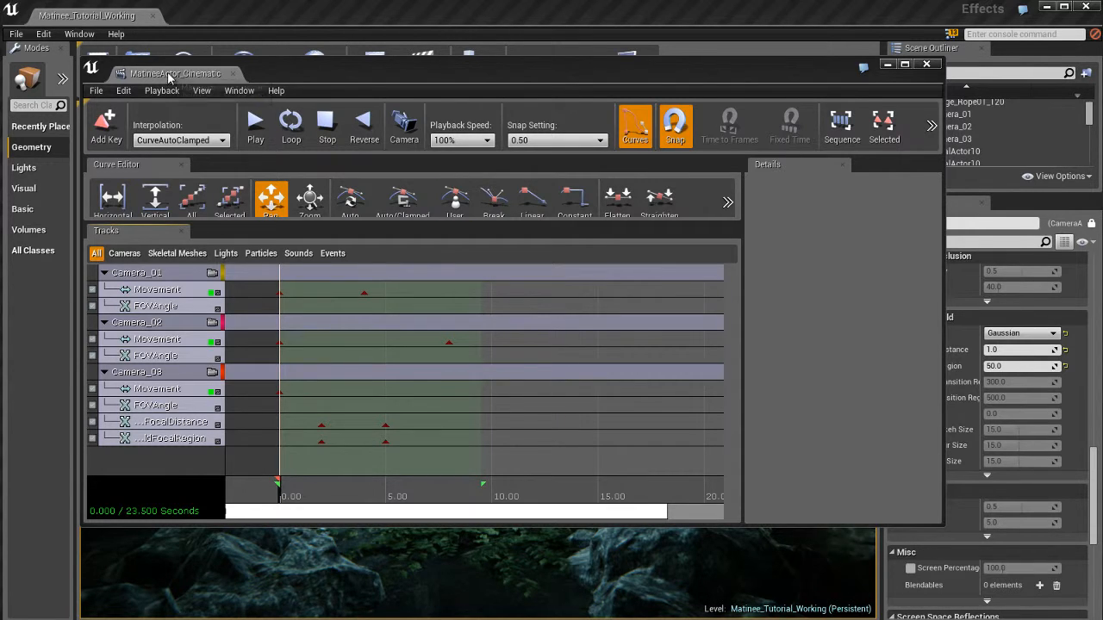
- Dock the Matinee editor beside the level in the main window and add a new director group to the tracks
{"action": "left_click_drag", "start_coordinate": [168, 75], "coordinate": [264, 9]}
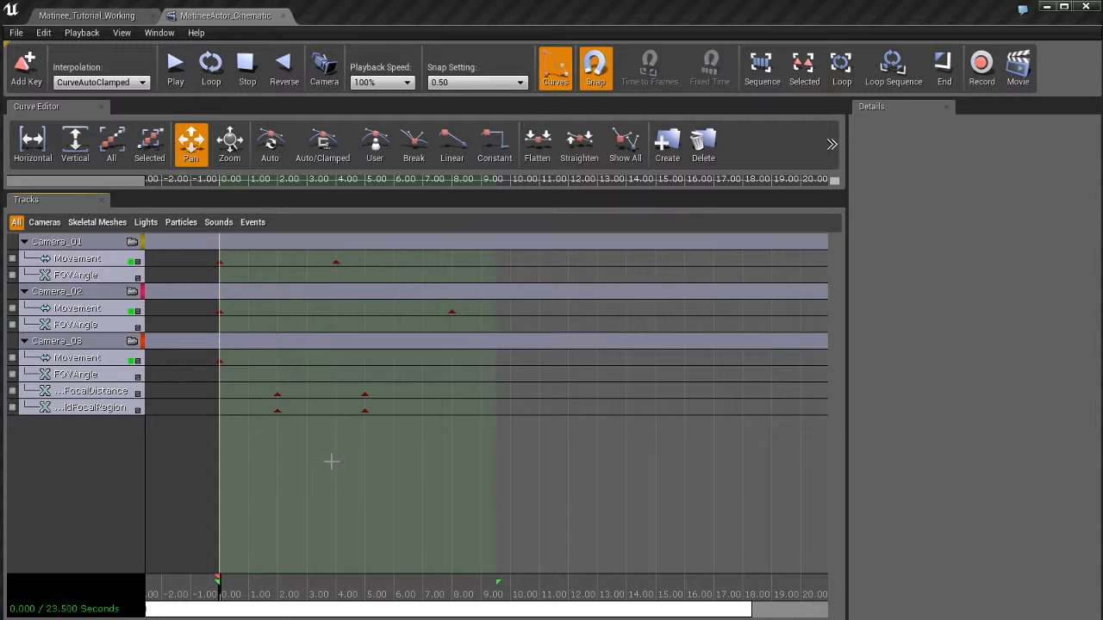
{"action": "right_click", "coordinate": [93, 445]}
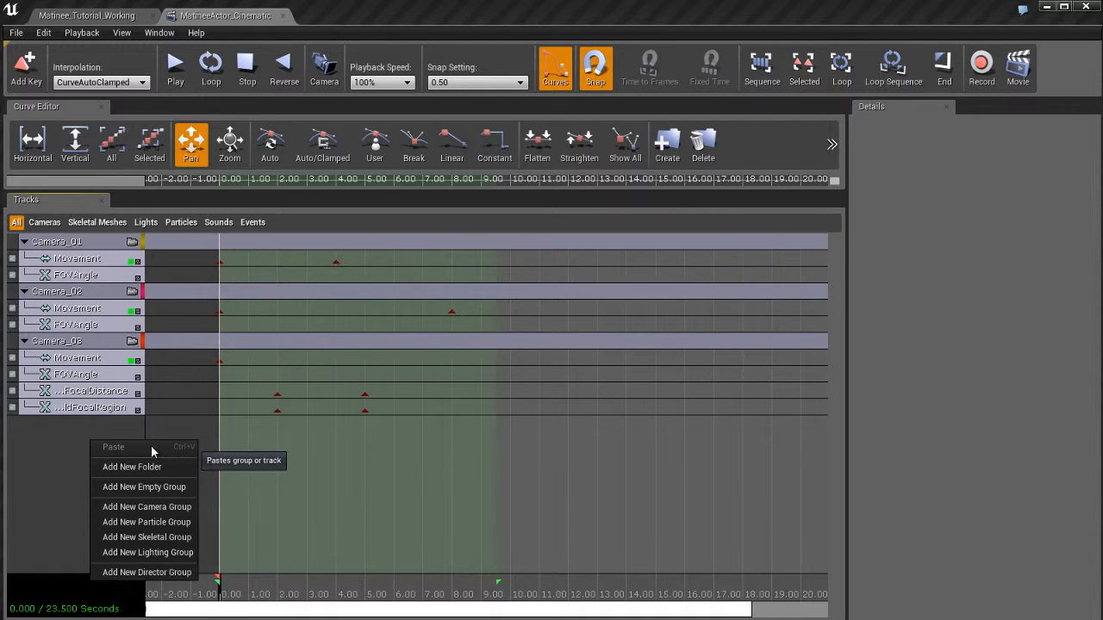
{"action": "right_click", "coordinate": [60, 432]}
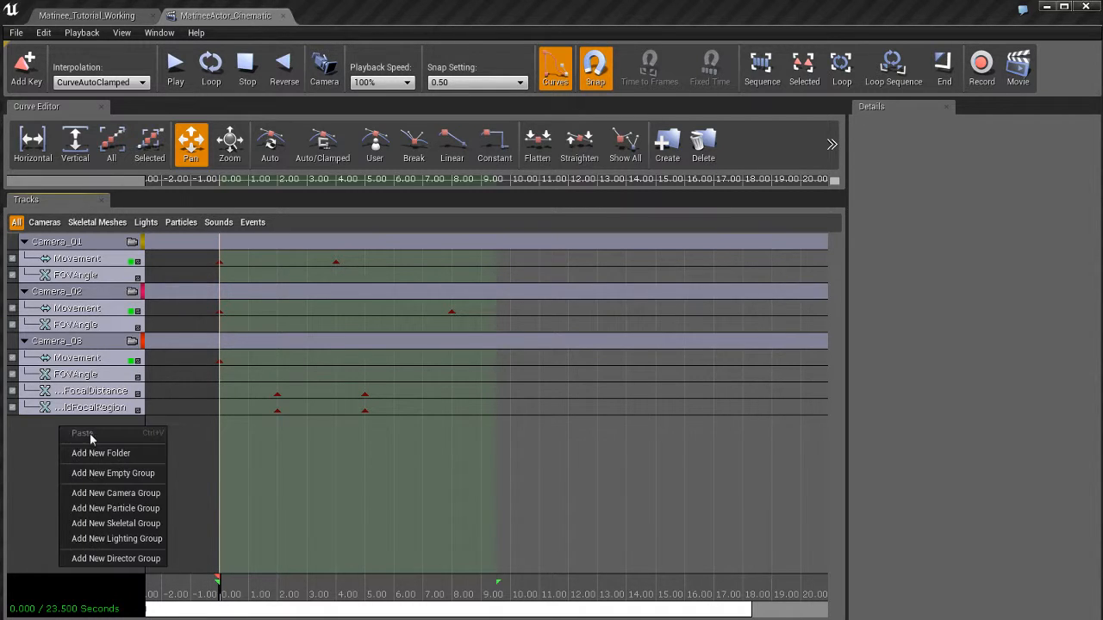
{"action": "right_click", "coordinate": [40, 433]}
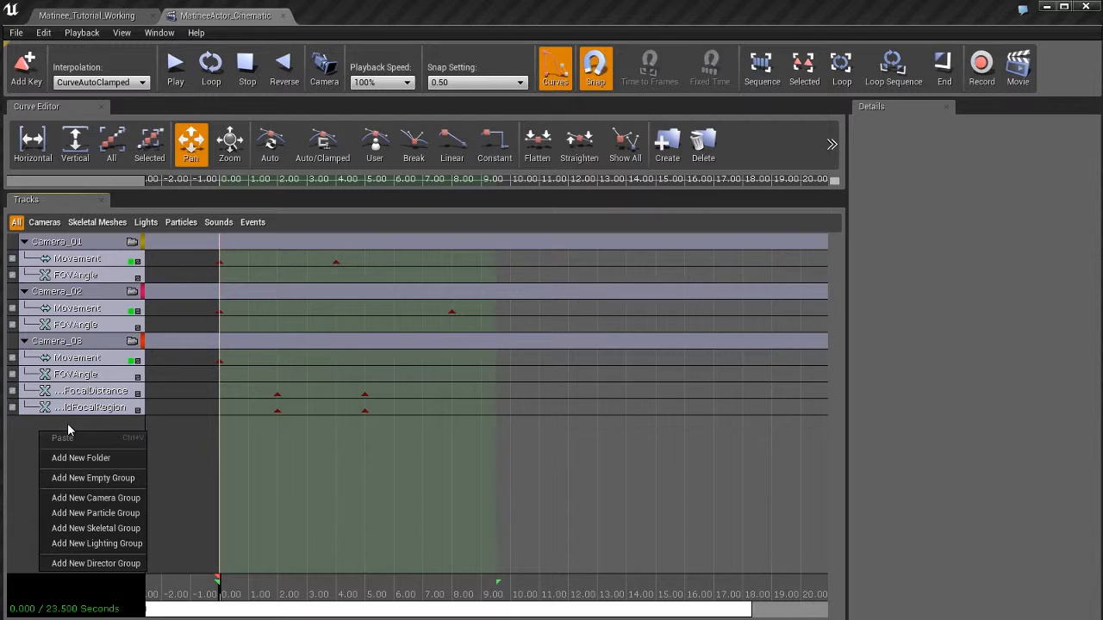
{"action": "left_click", "coordinate": [115, 569]}
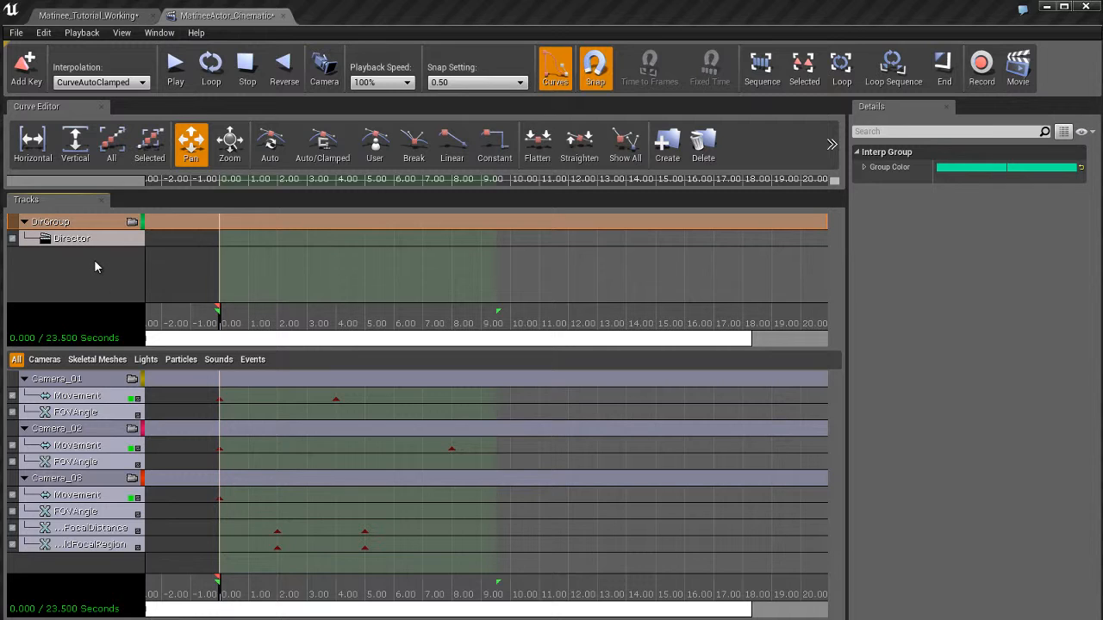
- Examine the properties of the director group, its Director track and the Camera_01 and Camera_02 groups
{"action": "left_click", "coordinate": [107, 242]}
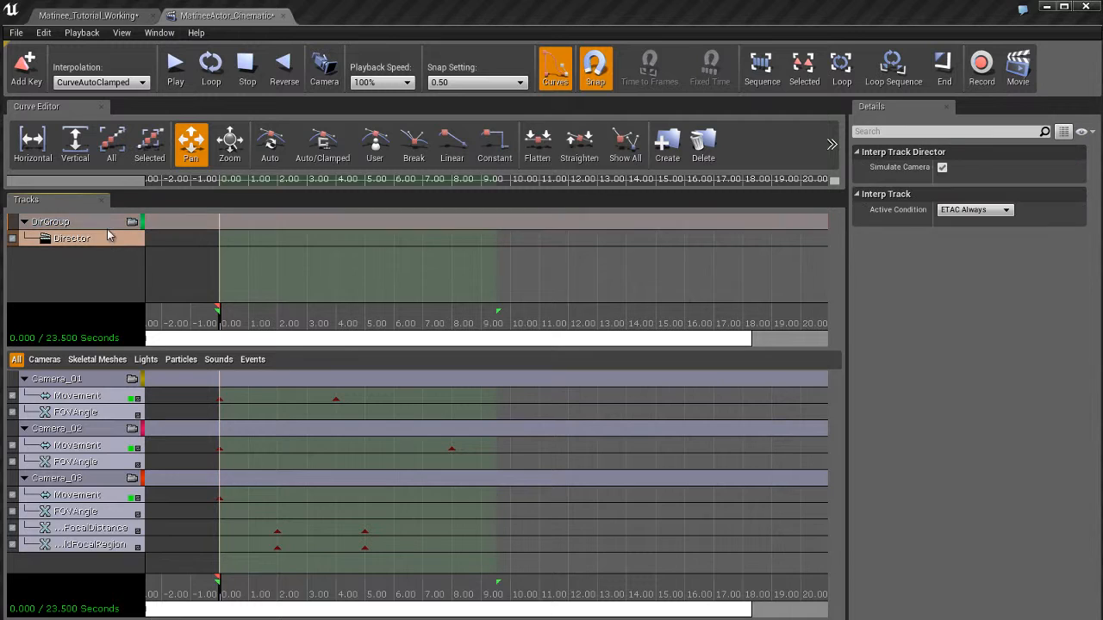
{"action": "left_click", "coordinate": [109, 228]}
{"action": "left_click", "coordinate": [107, 239]}
{"action": "left_click", "coordinate": [110, 226]}
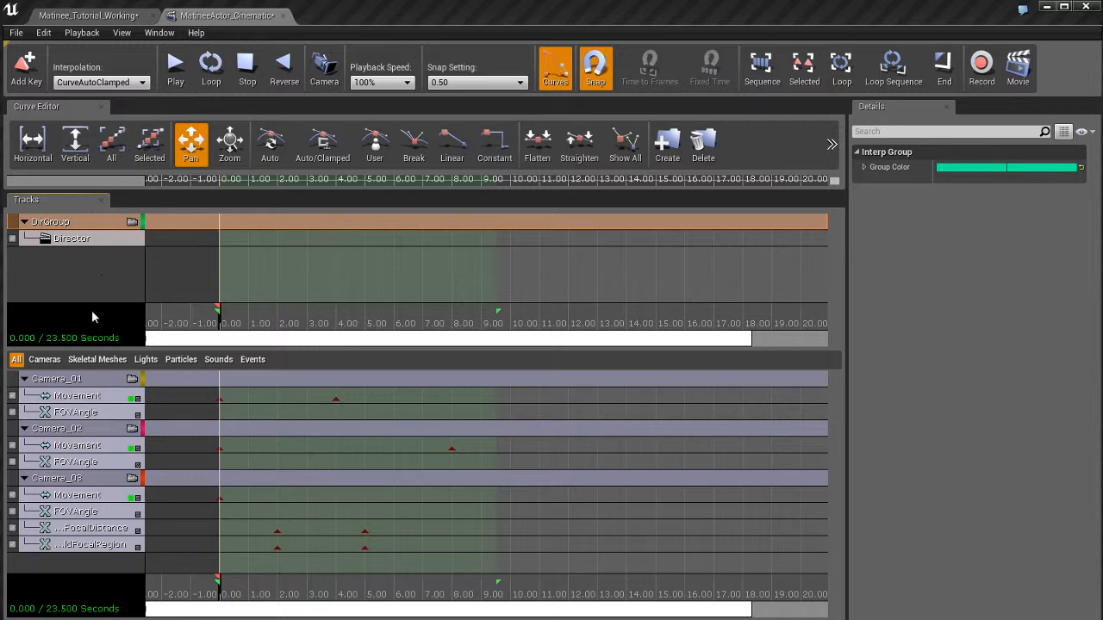
{"action": "left_click", "coordinate": [100, 380]}
{"action": "left_click", "coordinate": [100, 433]}
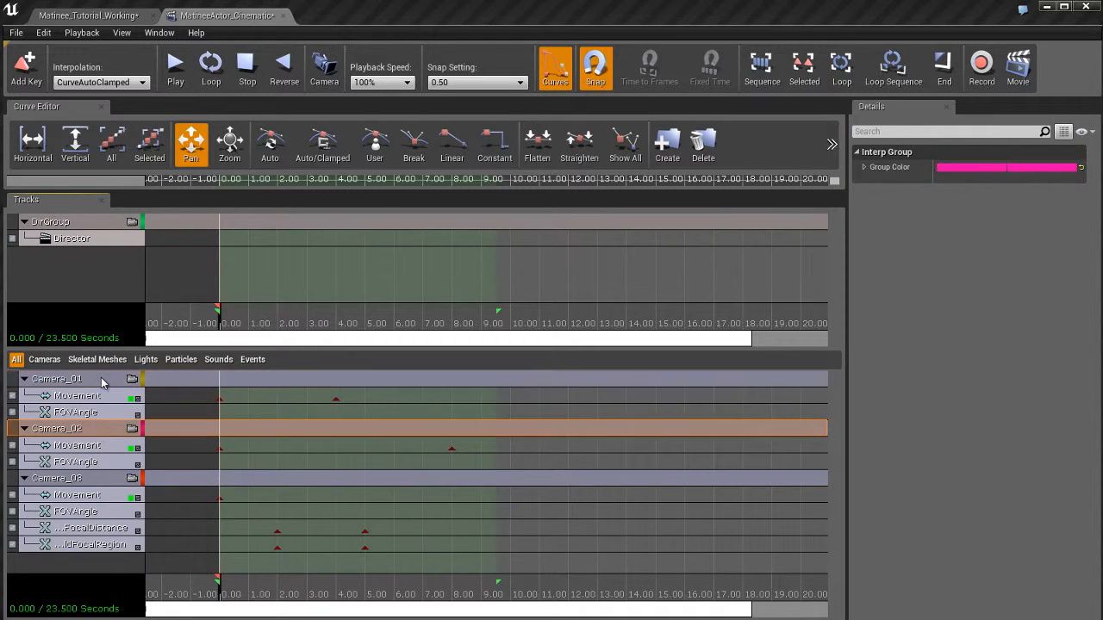
{"action": "left_click", "coordinate": [101, 378]}
{"action": "left_click", "coordinate": [104, 249]}
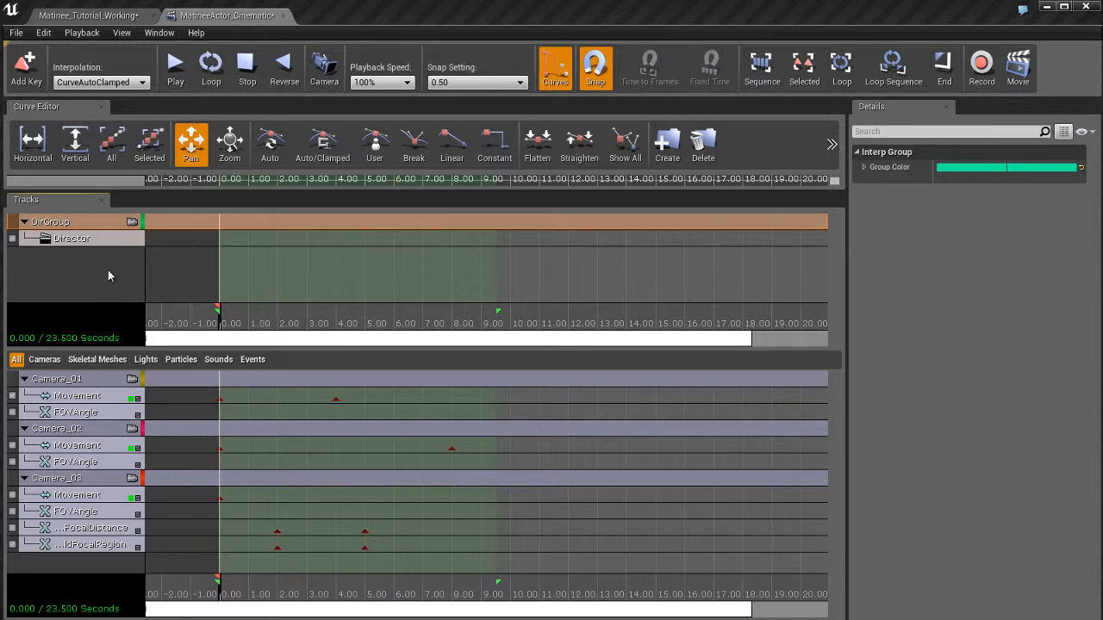
{"action": "left_click", "coordinate": [107, 234]}
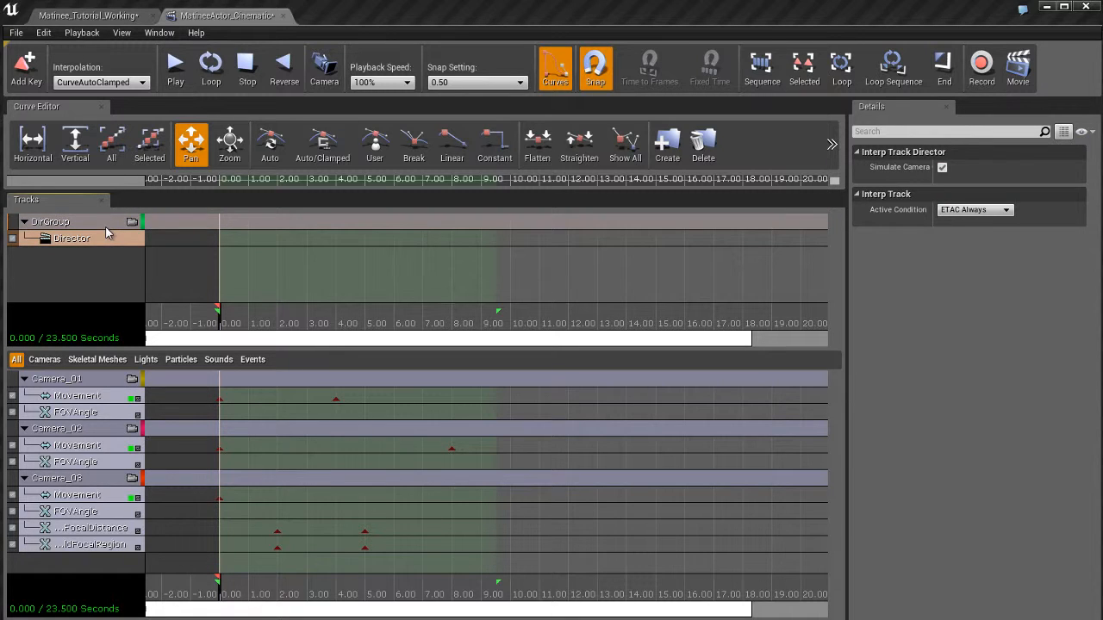
{"action": "left_click", "coordinate": [105, 224]}
{"action": "left_click", "coordinate": [105, 244]}
{"action": "left_click", "coordinate": [102, 224]}
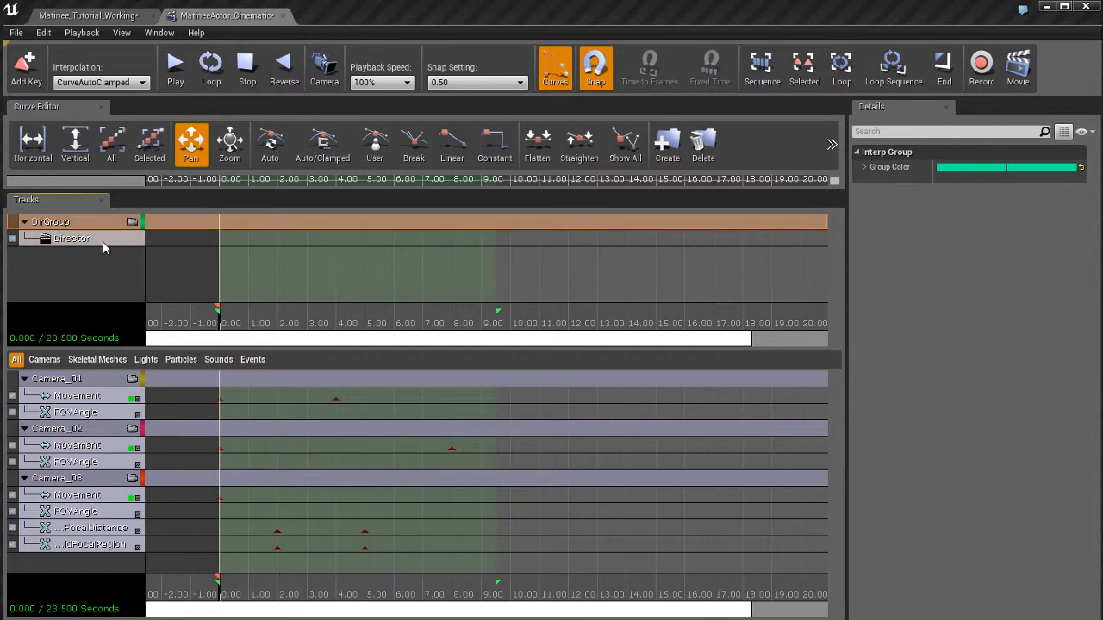
- Add a key to the Director track at 0.00 s that cuts to the Camera_01 group
{"action": "left_click", "coordinate": [102, 242]}
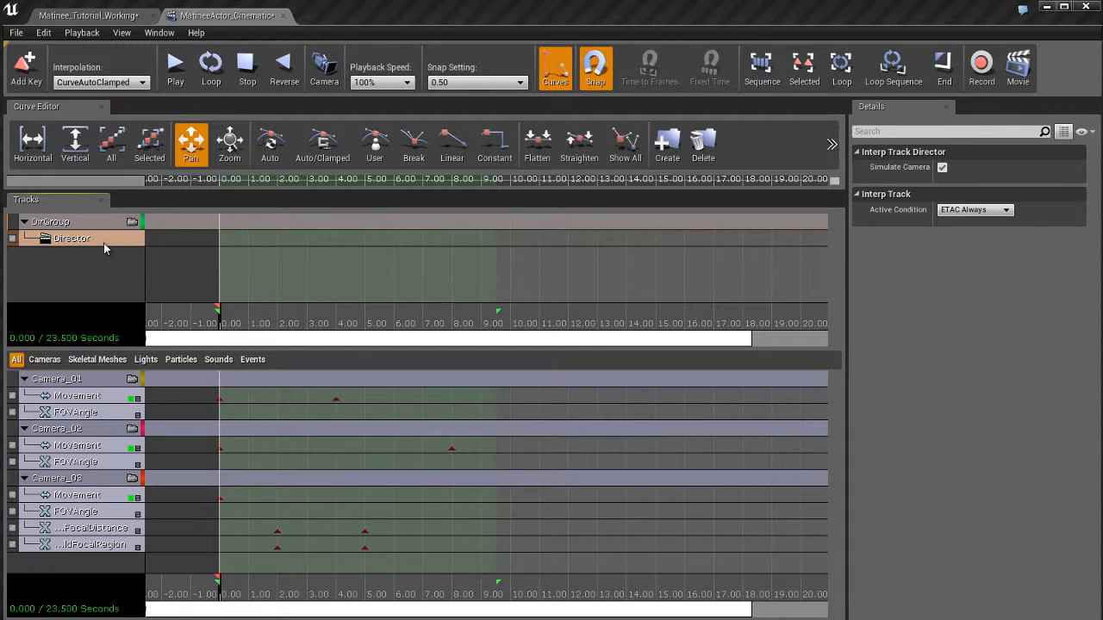
{"action": "left_click_drag", "start_coordinate": [279, 270], "coordinate": [312, 283]}
{"action": "scroll", "coordinate": [331, 289], "scroll_direction": "up", "scroll_amount": 2}
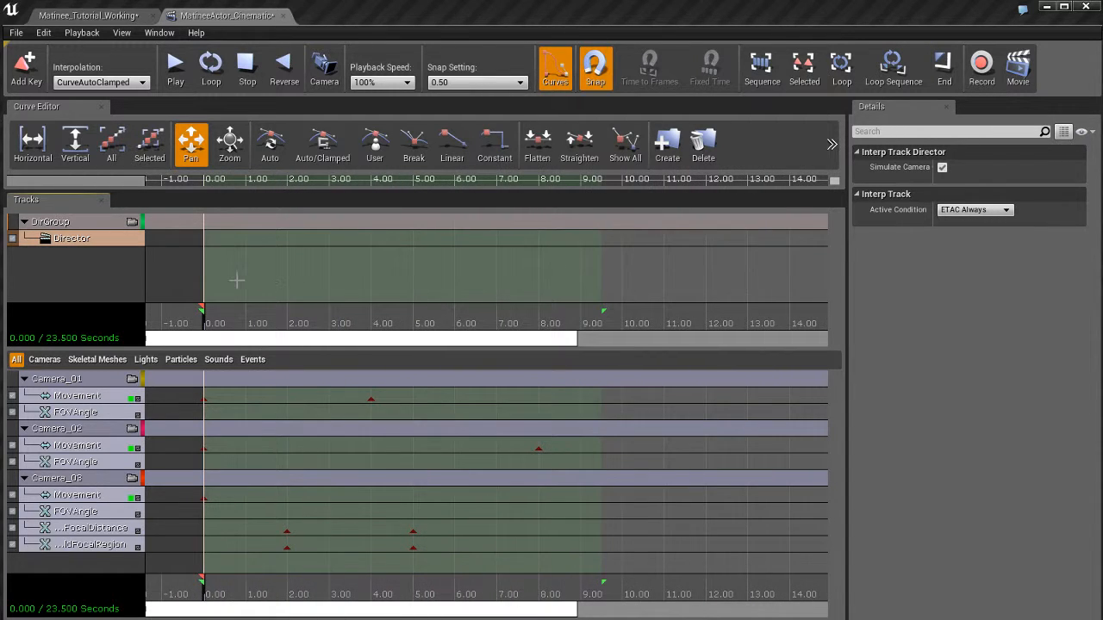
{"action": "left_click_drag", "start_coordinate": [237, 280], "coordinate": [258, 273]}
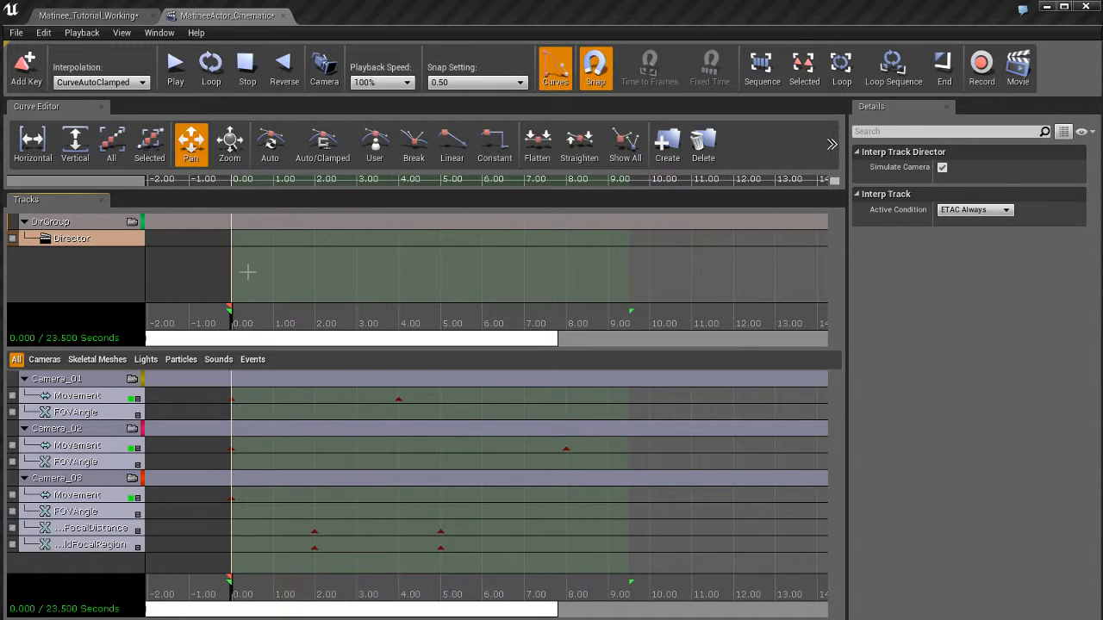
{"action": "key", "text": "Return"}
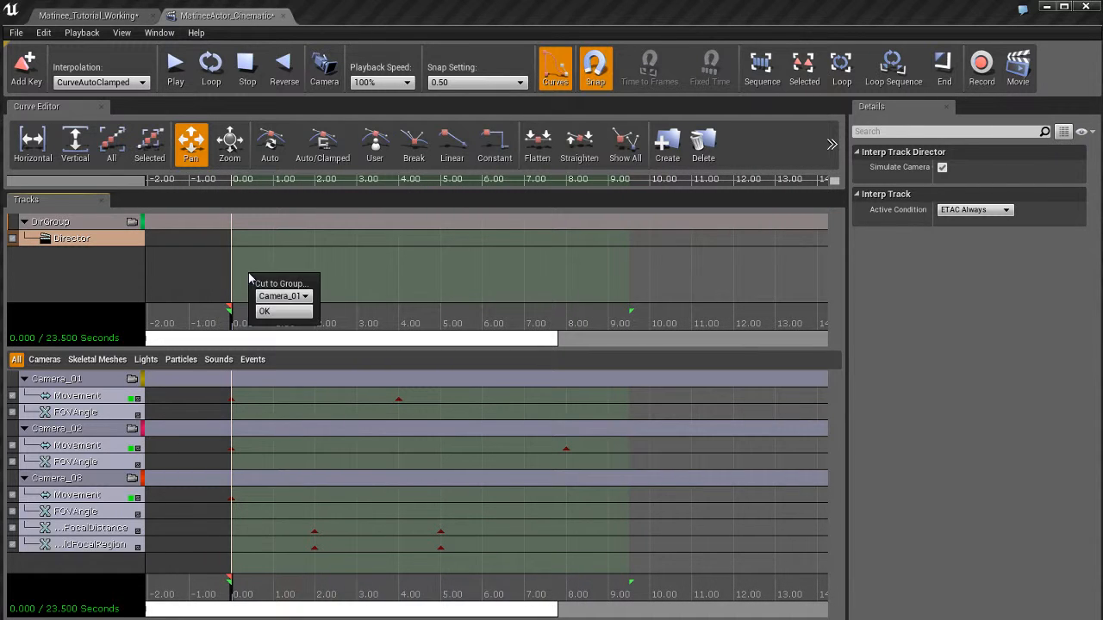
{"action": "left_click", "coordinate": [296, 298]}
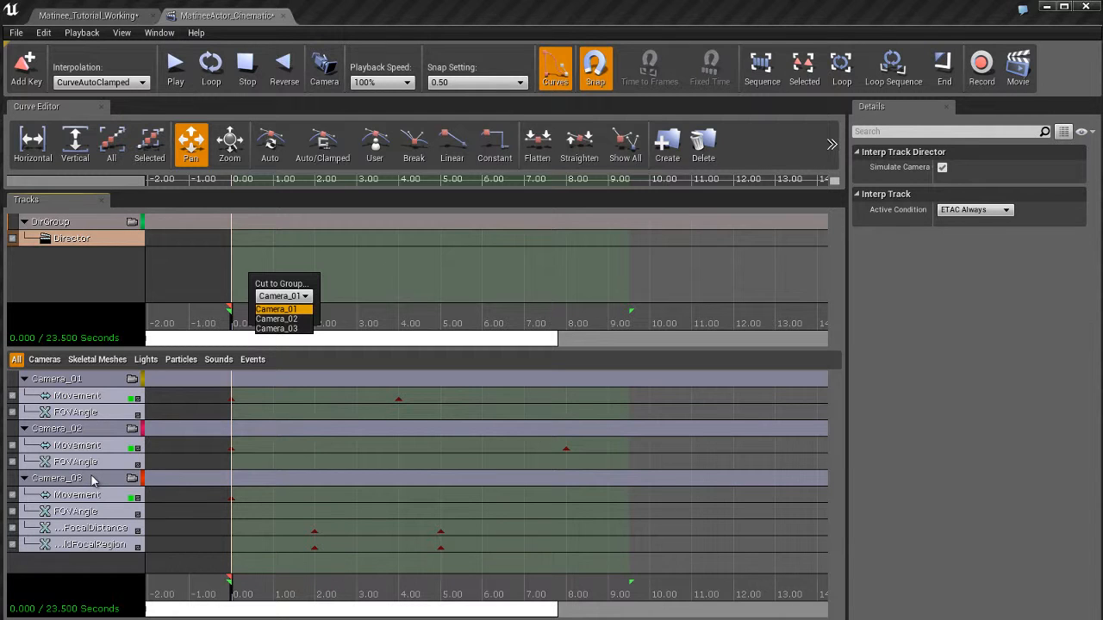
{"action": "left_click", "coordinate": [277, 310]}
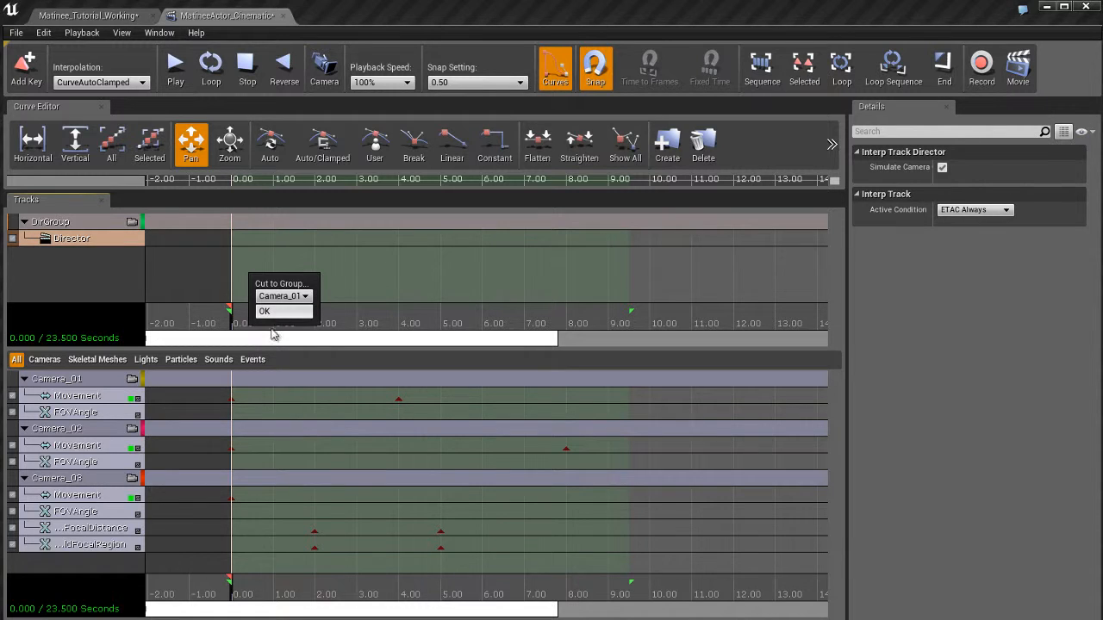
{"action": "left_click", "coordinate": [265, 312]}
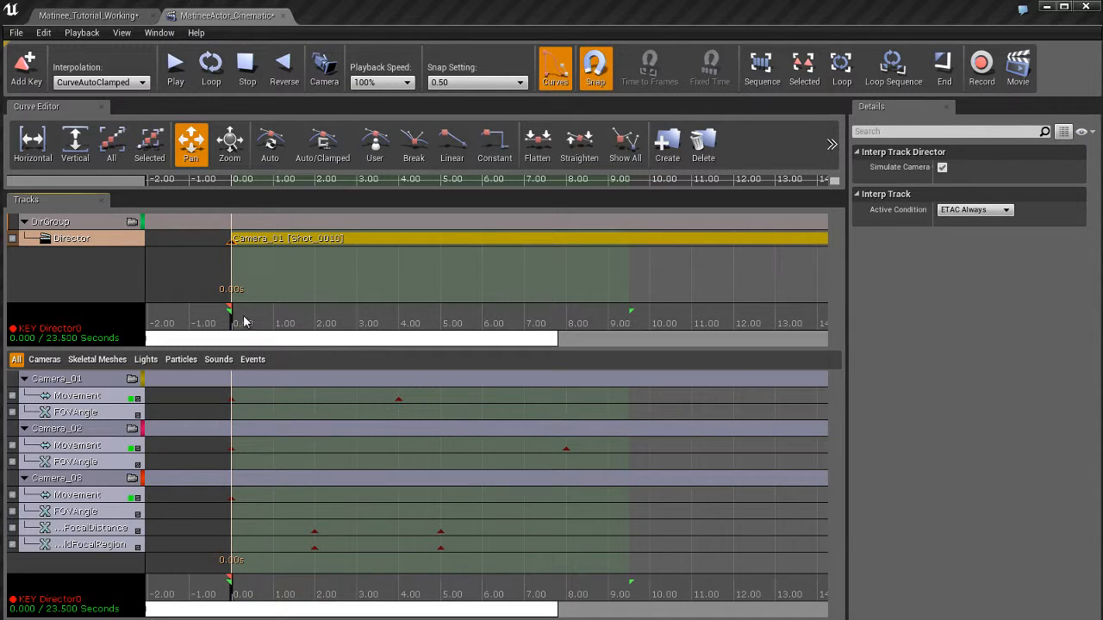
- Select the Camera_01 group, undock the Matinee editor over the level viewport and make its window taller to show the camera tracks
{"action": "scroll", "coordinate": [232, 317], "scroll_direction": "up", "scroll_amount": 2}
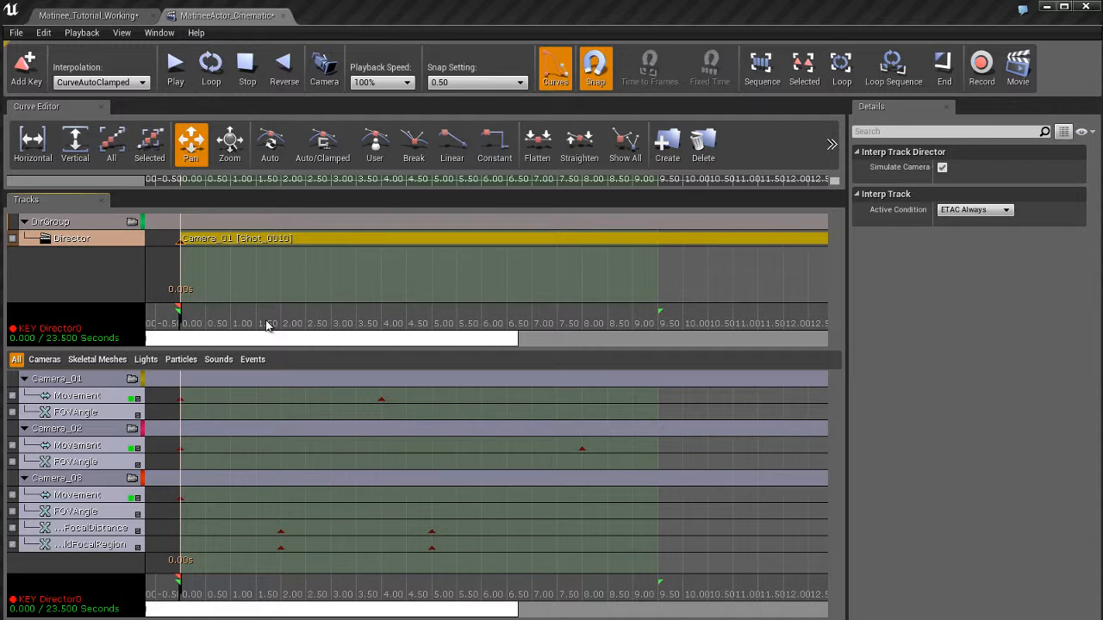
{"action": "left_click", "coordinate": [87, 379]}
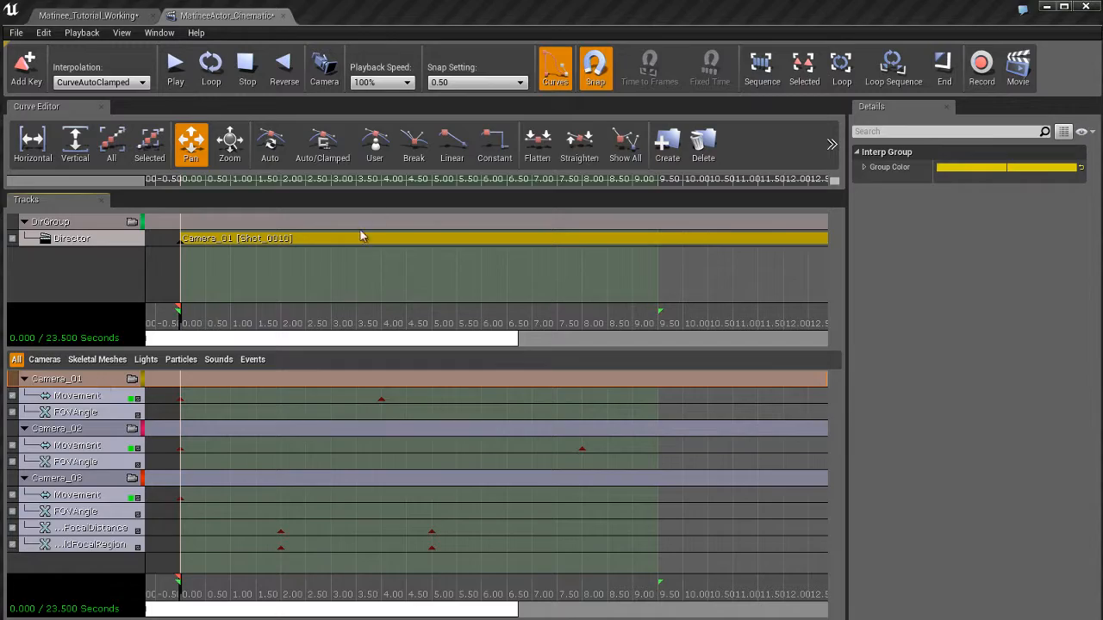
{"action": "left_click_drag", "start_coordinate": [232, 18], "coordinate": [622, 24]}
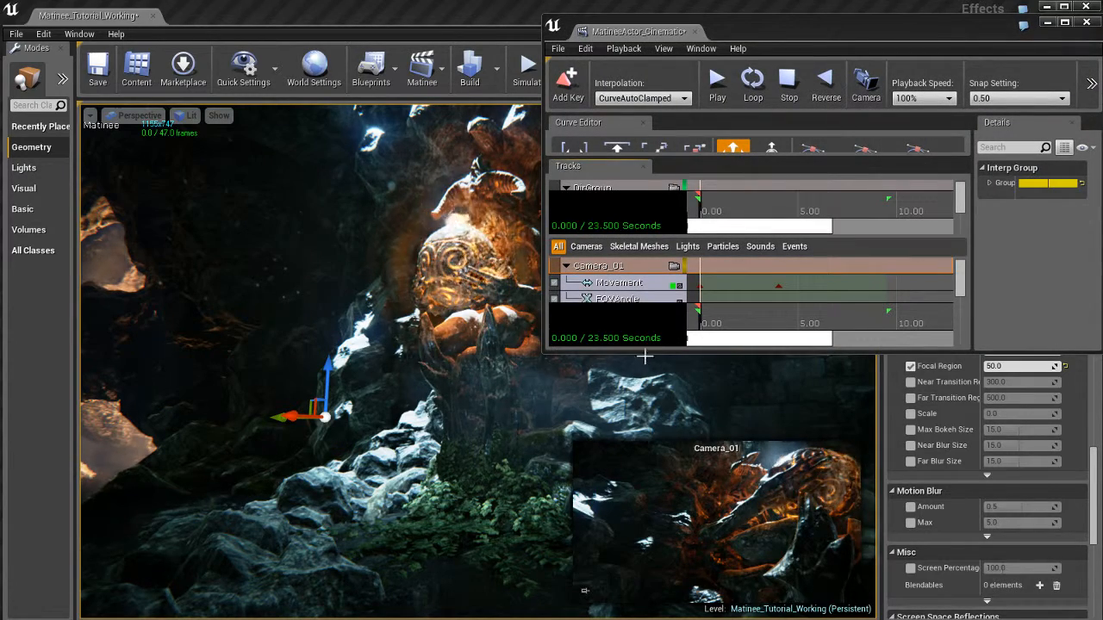
{"action": "left_click_drag", "start_coordinate": [644, 353], "coordinate": [644, 507]}
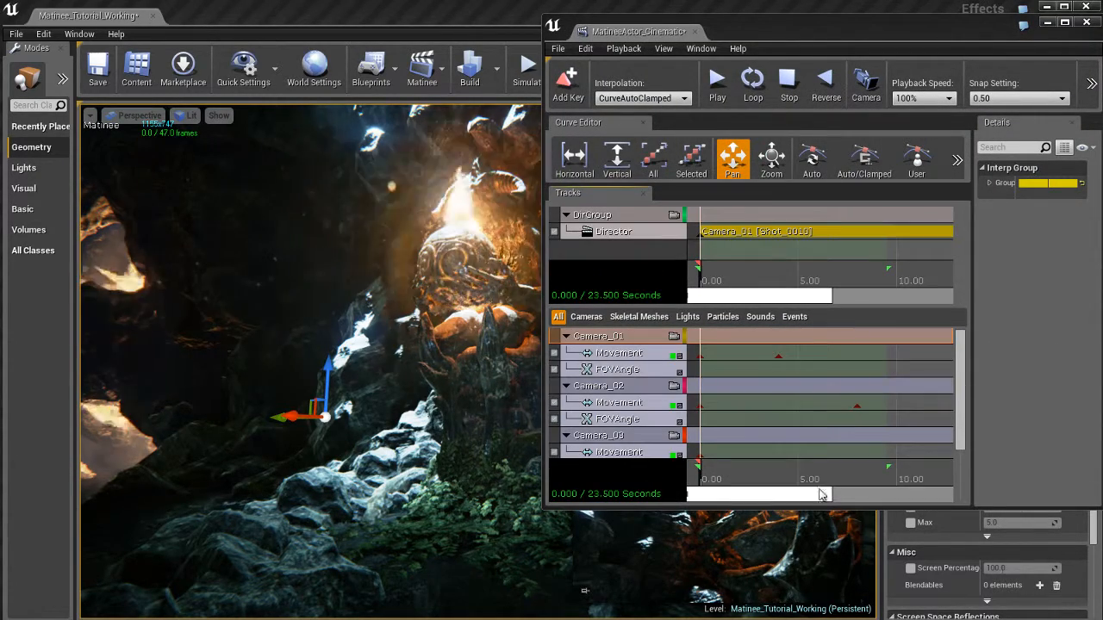
- Preview the level through the Camera_01, Camera_02 and Camera_03 groups in turn, finishing on Camera_01
{"action": "left_click", "coordinate": [675, 337]}
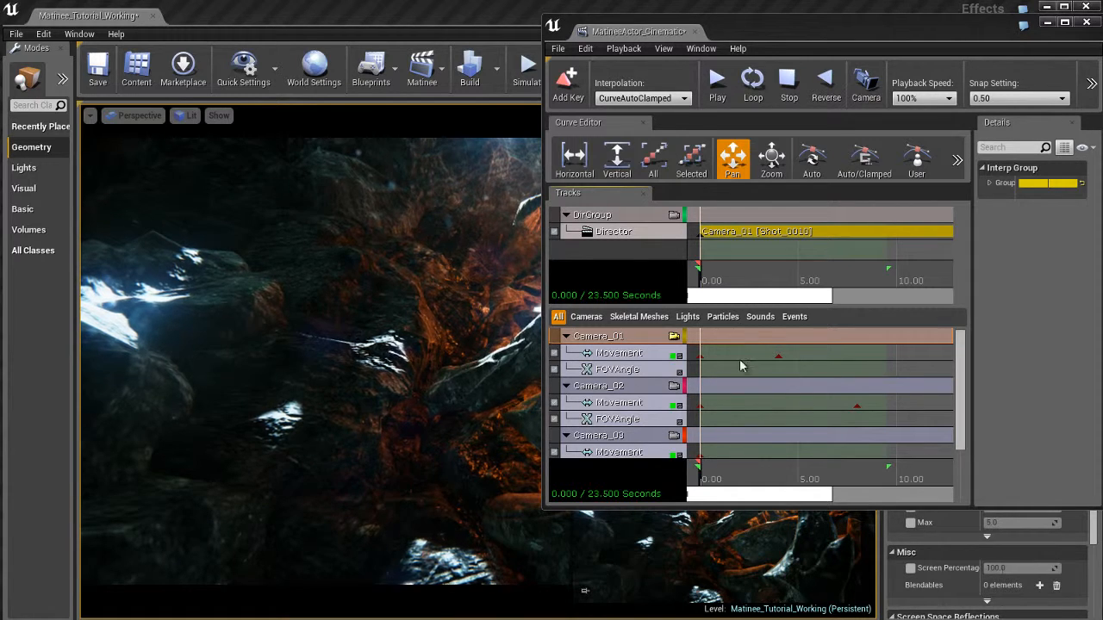
{"action": "left_click", "coordinate": [672, 386]}
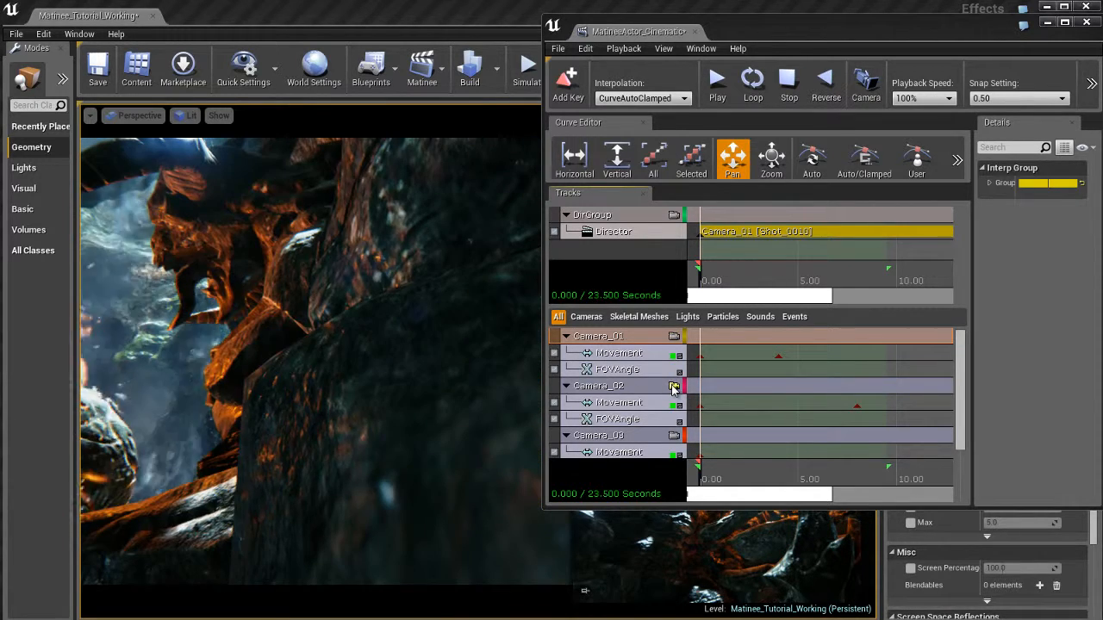
{"action": "left_click", "coordinate": [673, 436]}
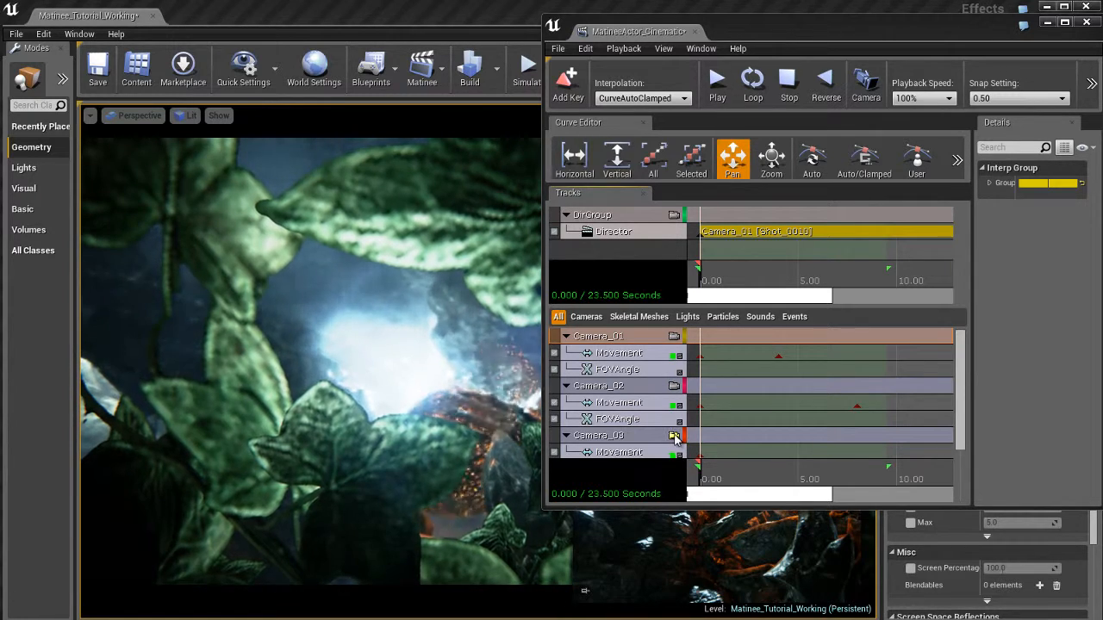
{"action": "left_click", "coordinate": [675, 337]}
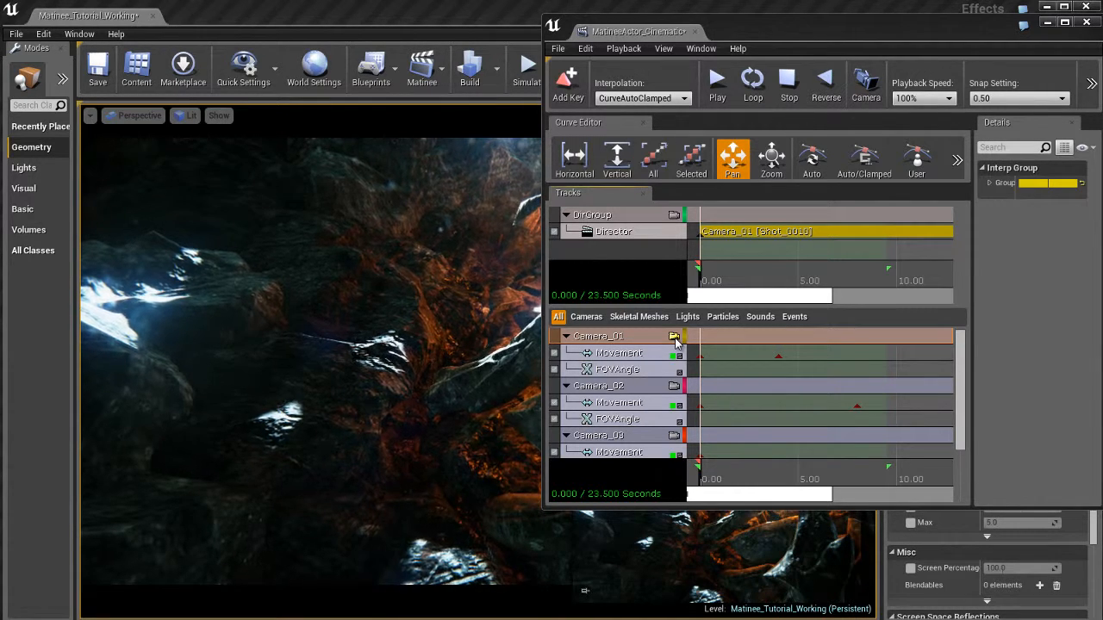
{"action": "left_click", "coordinate": [673, 387]}
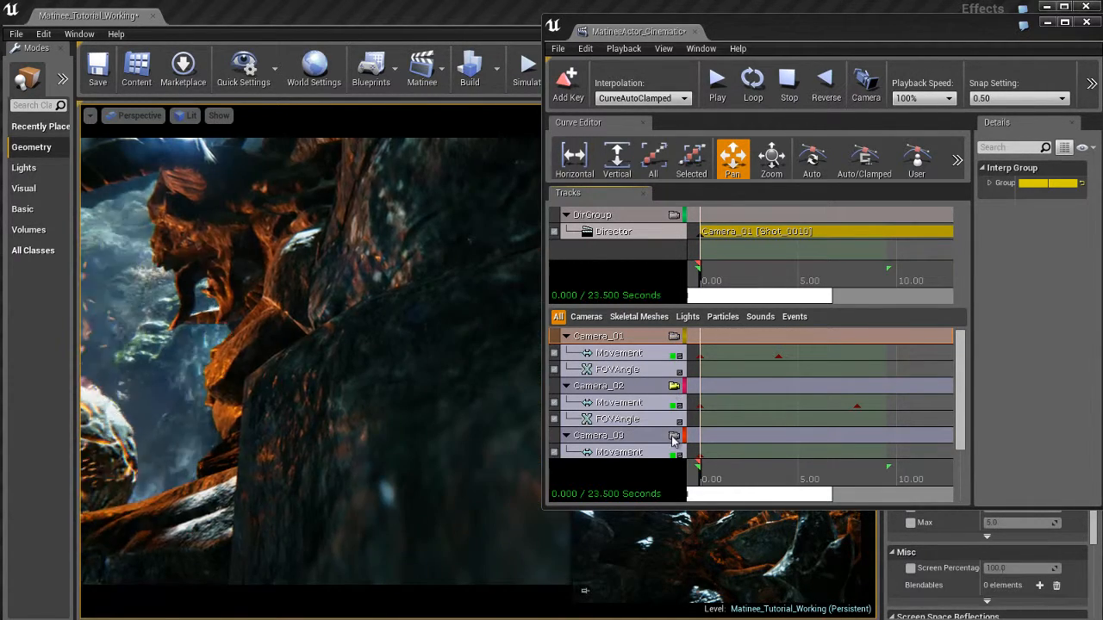
{"action": "left_click", "coordinate": [674, 436]}
{"action": "left_click", "coordinate": [673, 386]}
{"action": "left_click", "coordinate": [674, 337]}
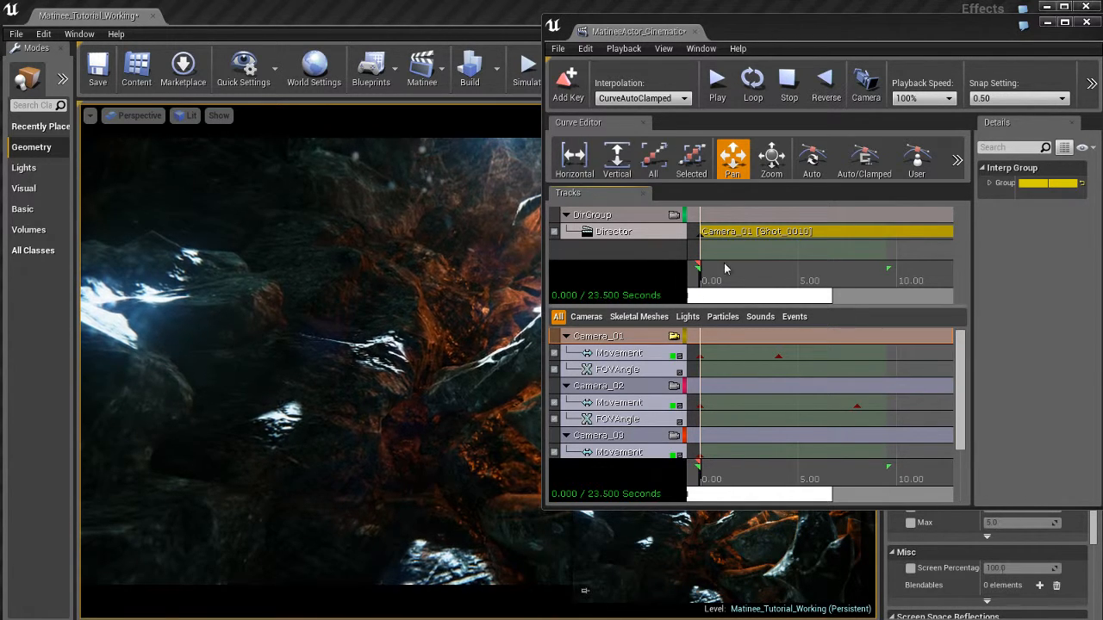
- Jump to Camera_01's Movement key at 4.00 s and collapse the Camera_02 and Camera_03 groups
{"action": "mouse_move", "coordinate": [781, 251]}
{"action": "left_mouse_down"}
{"action": "mouse_move", "coordinate": [807, 250]}
{"action": "mouse_move", "coordinate": [777, 251]}
{"action": "left_mouse_up"}
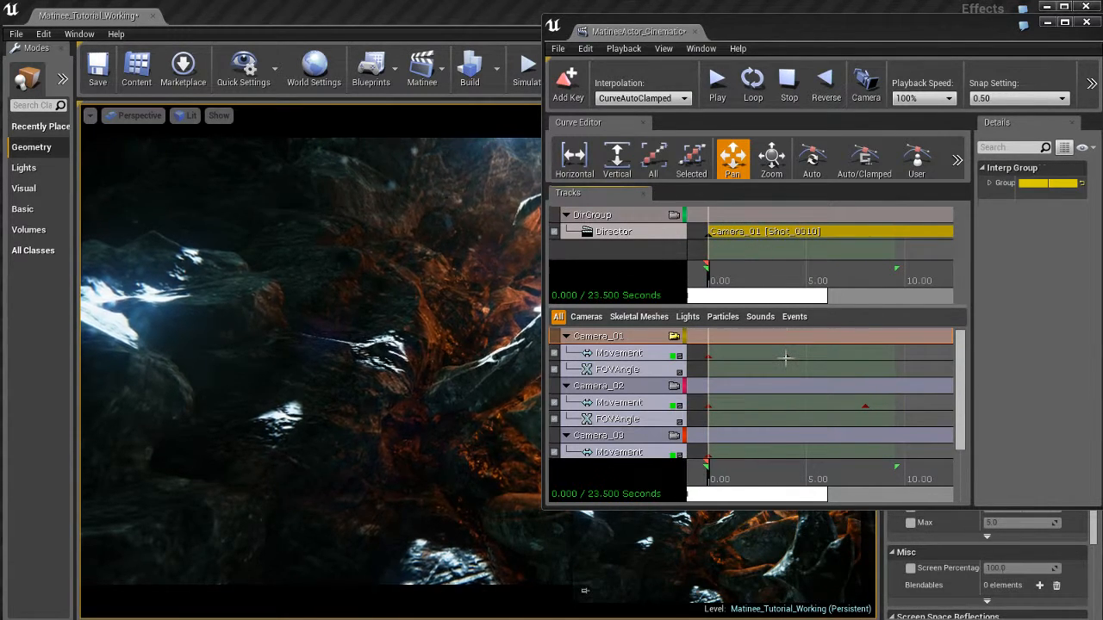
{"action": "left_click", "coordinate": [787, 355]}
{"action": "key", "text": "Return"}
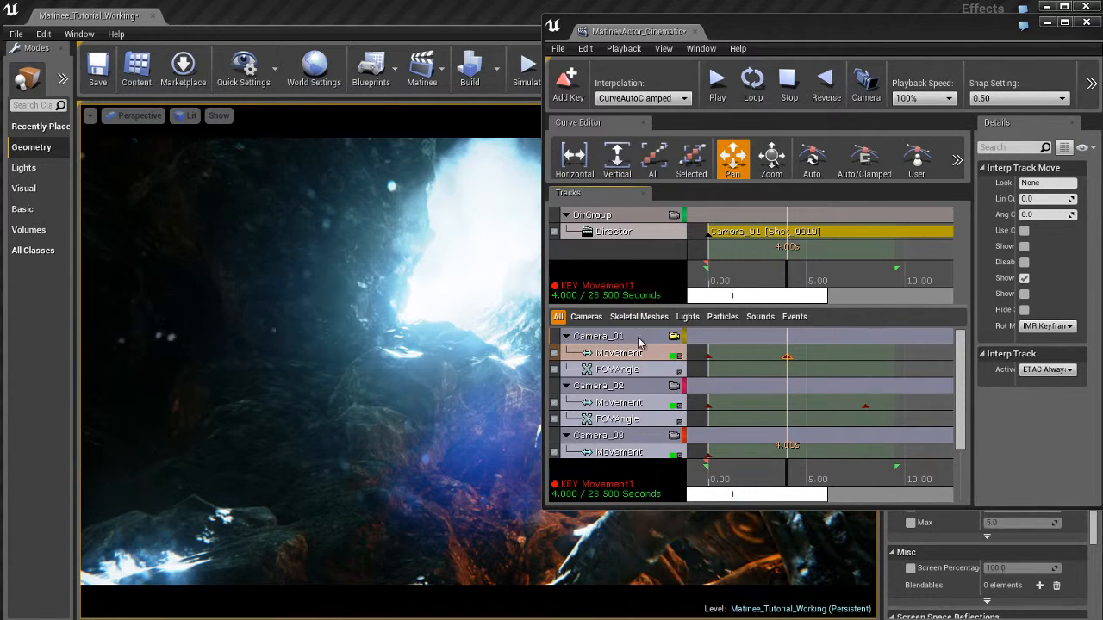
{"action": "double_click", "coordinate": [635, 385]}
{"action": "double_click", "coordinate": [634, 402]}
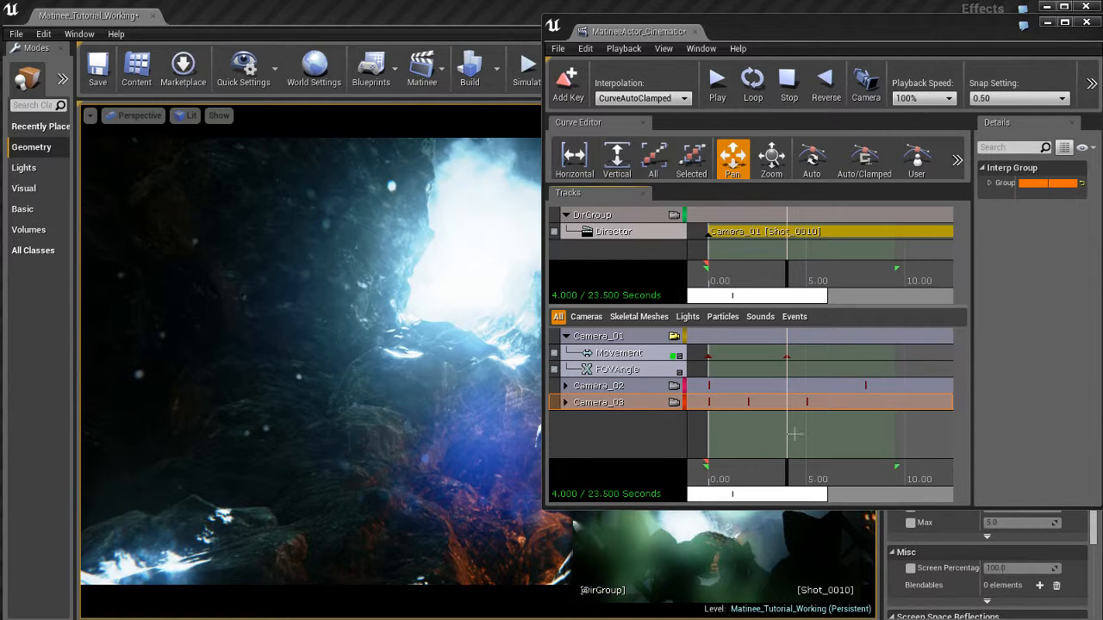
- Scrub through the Camera_01 shot from 0.00 s to its key at 4.00 s, returning to the start
{"action": "left_click_drag", "start_coordinate": [789, 480], "coordinate": [680, 442]}
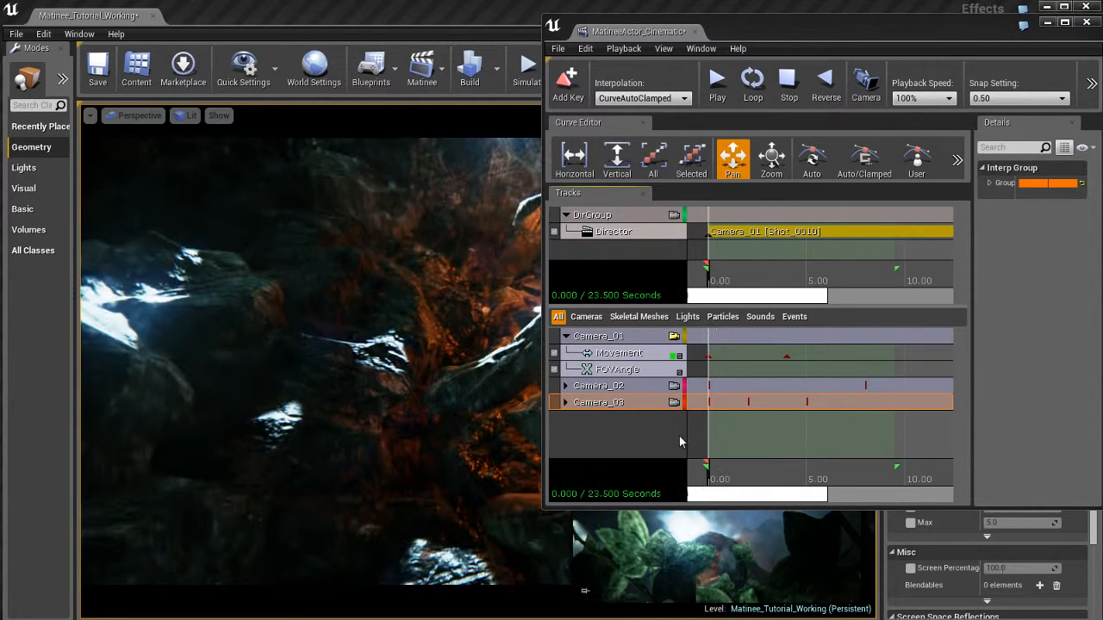
{"action": "left_click", "coordinate": [626, 342]}
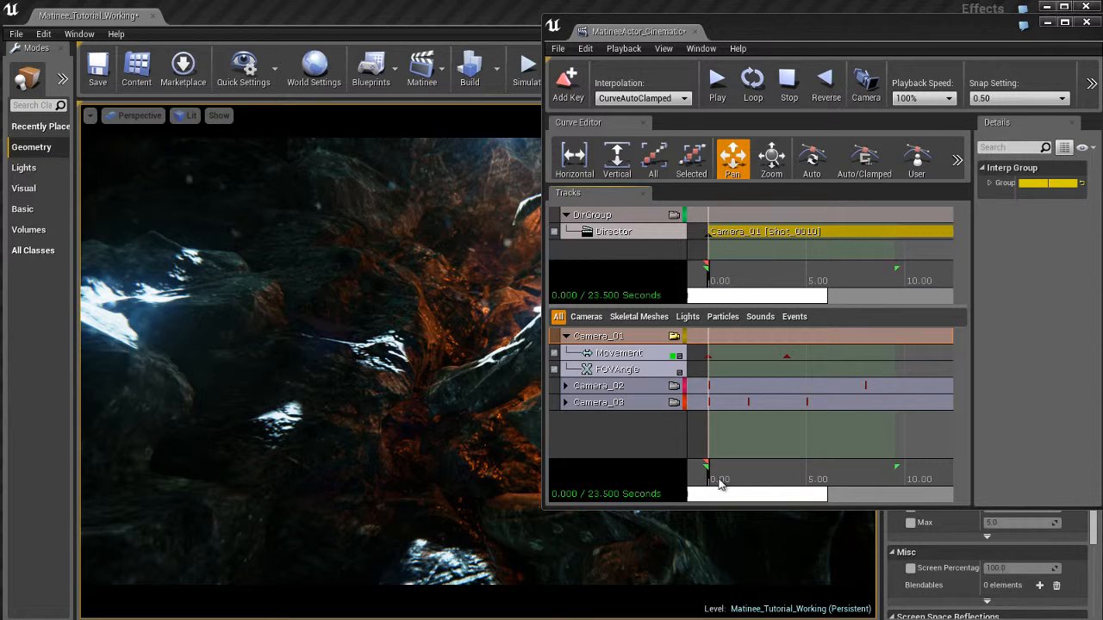
{"action": "left_click_drag", "start_coordinate": [709, 484], "coordinate": [788, 357]}
{"action": "left_click", "coordinate": [787, 357]}
{"action": "key", "text": "Return"}
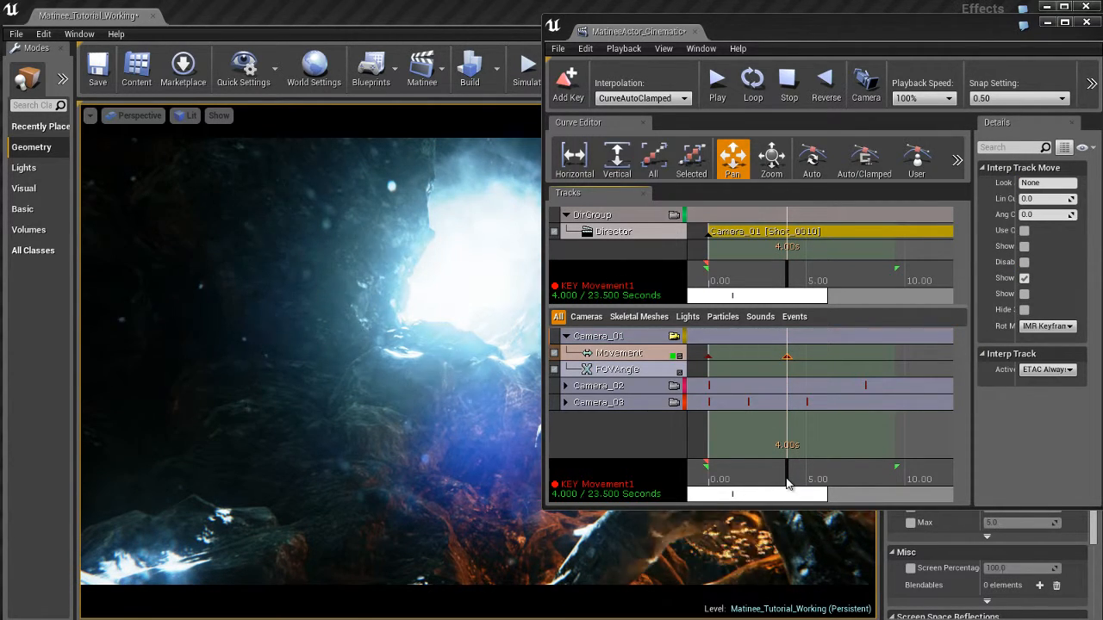
{"action": "left_click_drag", "start_coordinate": [788, 483], "coordinate": [696, 476]}
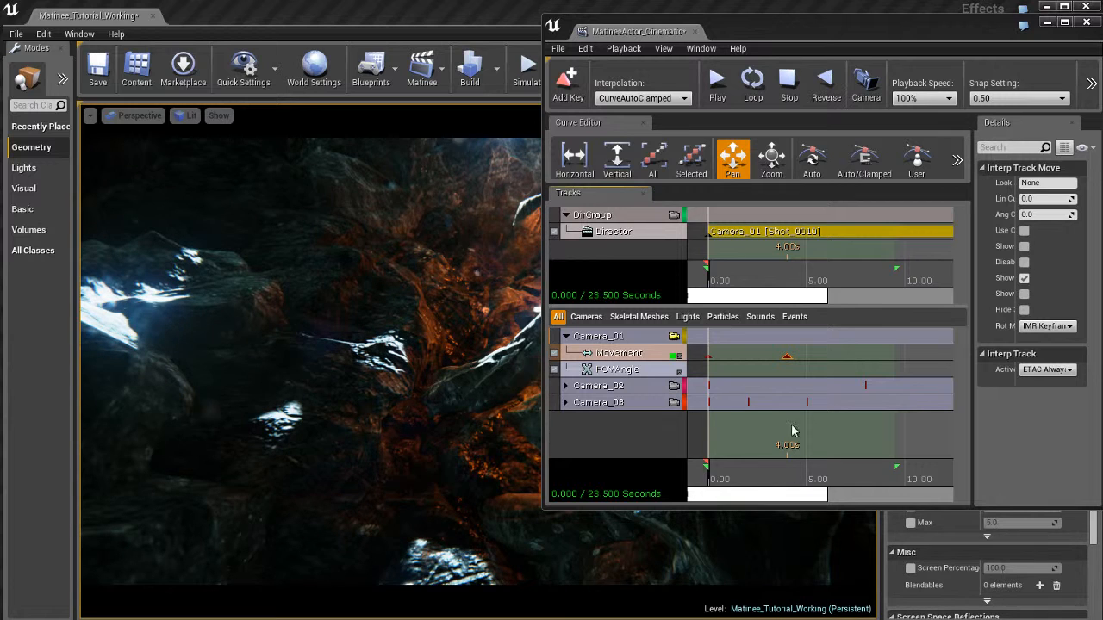
- Collapse the Camera_01 group, expand Camera_02 and switch the viewport to the Camera_02 view
{"action": "double_click", "coordinate": [640, 338]}
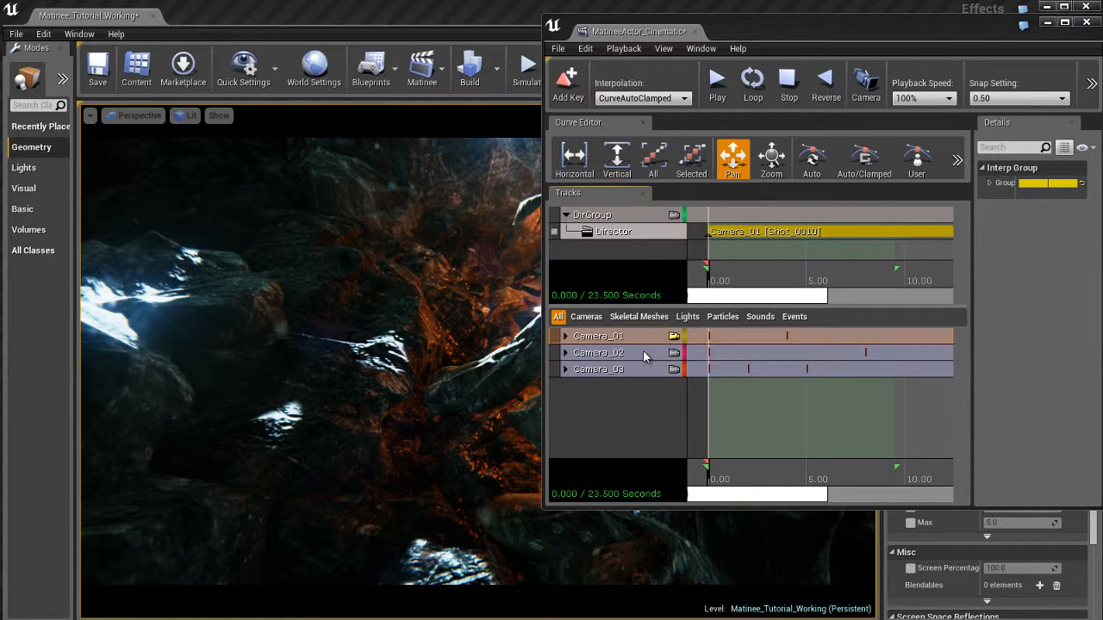
{"action": "double_click", "coordinate": [645, 353]}
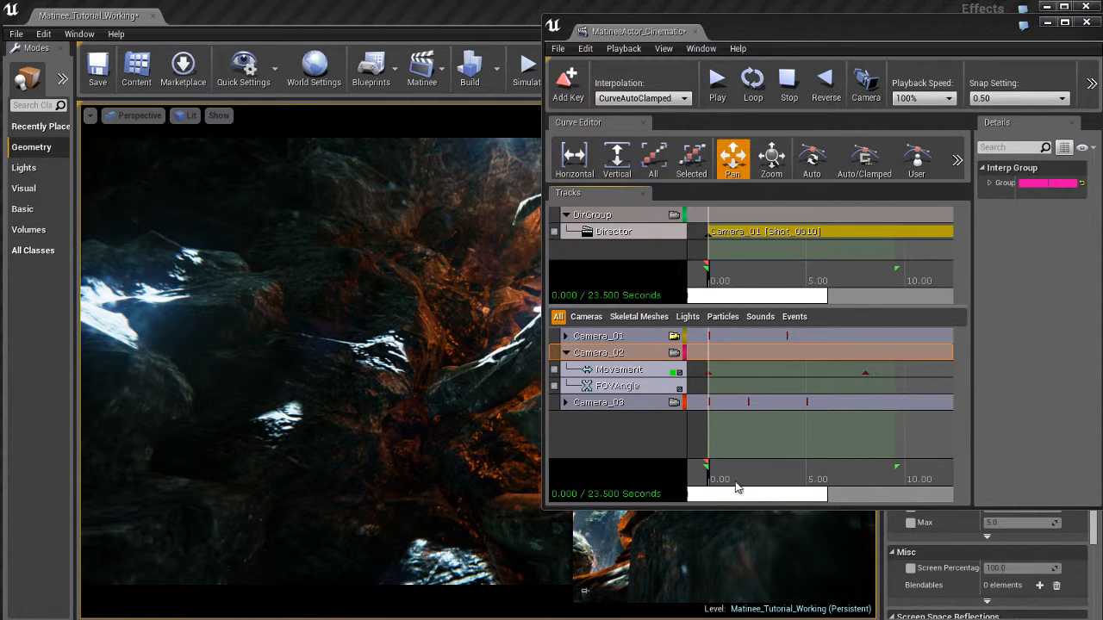
{"action": "left_click", "coordinate": [674, 354]}
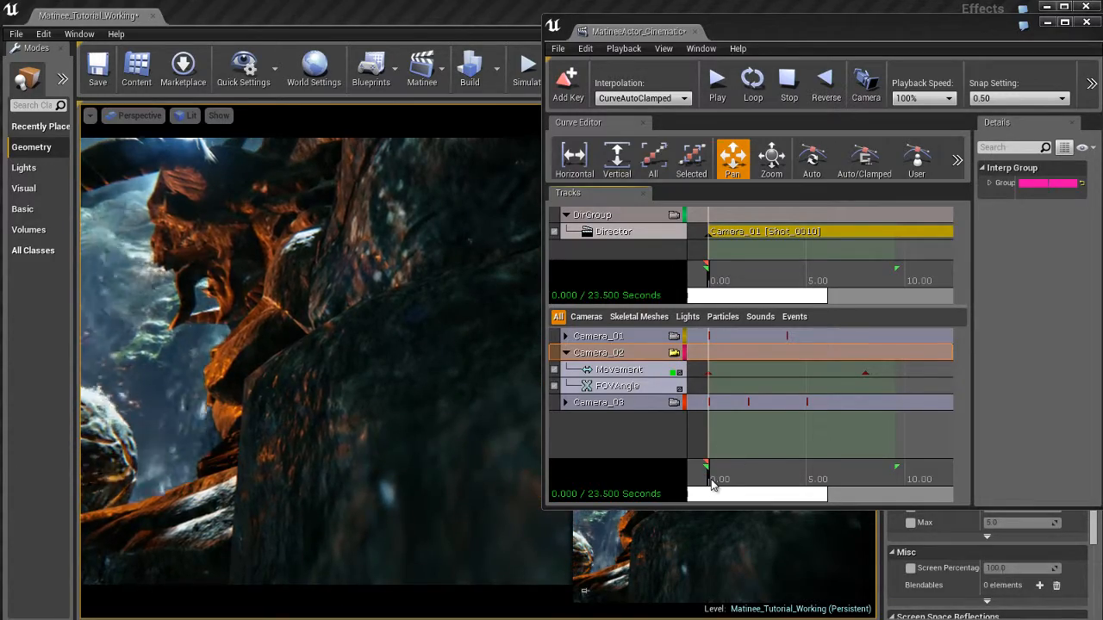
- Scrub through the Camera_02 shot up to its Movement key at 8.00 s
{"action": "mouse_move", "coordinate": [712, 480]}
{"action": "left_mouse_down"}
{"action": "mouse_move", "coordinate": [830, 486]}
{"action": "mouse_move", "coordinate": [798, 498]}
{"action": "mouse_move", "coordinate": [788, 419]}
{"action": "mouse_move", "coordinate": [797, 387]}
{"action": "mouse_move", "coordinate": [701, 385]}
{"action": "mouse_move", "coordinate": [755, 388]}
{"action": "left_mouse_up"}
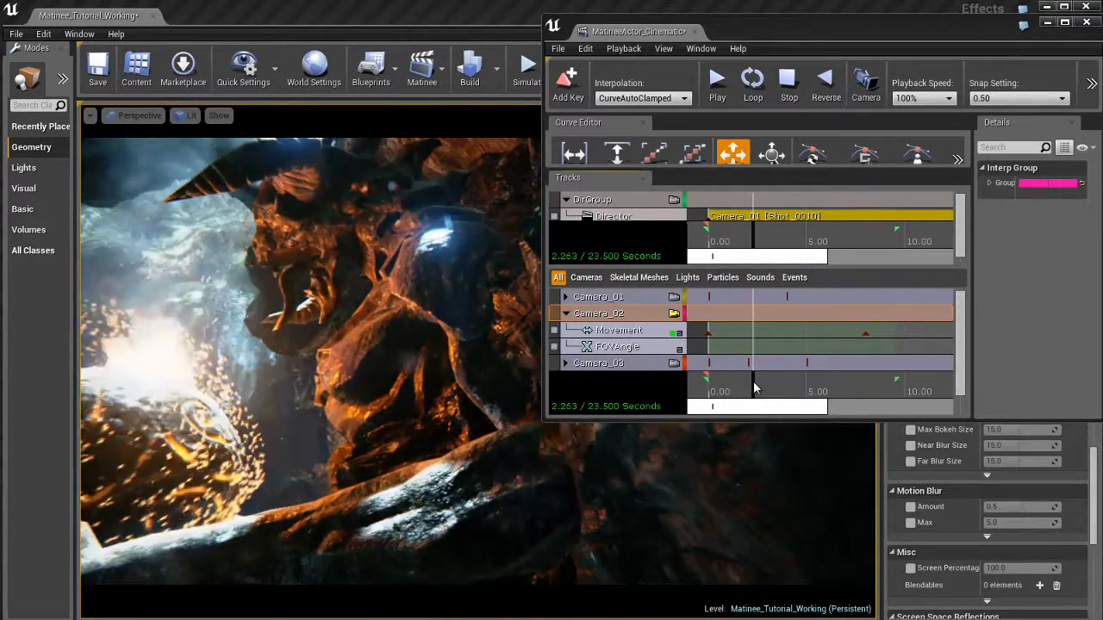
{"action": "left_click", "coordinate": [674, 316]}
{"action": "left_click", "coordinate": [675, 315]}
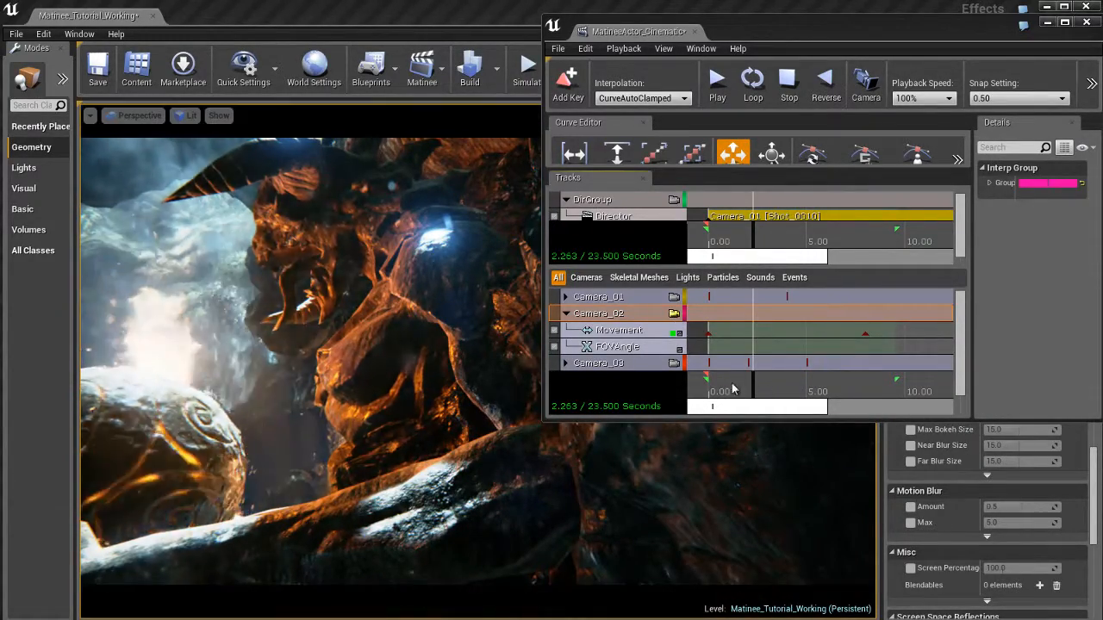
{"action": "mouse_move", "coordinate": [735, 382]}
{"action": "left_mouse_down"}
{"action": "mouse_move", "coordinate": [726, 388]}
{"action": "mouse_move", "coordinate": [805, 396]}
{"action": "mouse_move", "coordinate": [699, 394]}
{"action": "mouse_move", "coordinate": [862, 396]}
{"action": "left_mouse_up"}
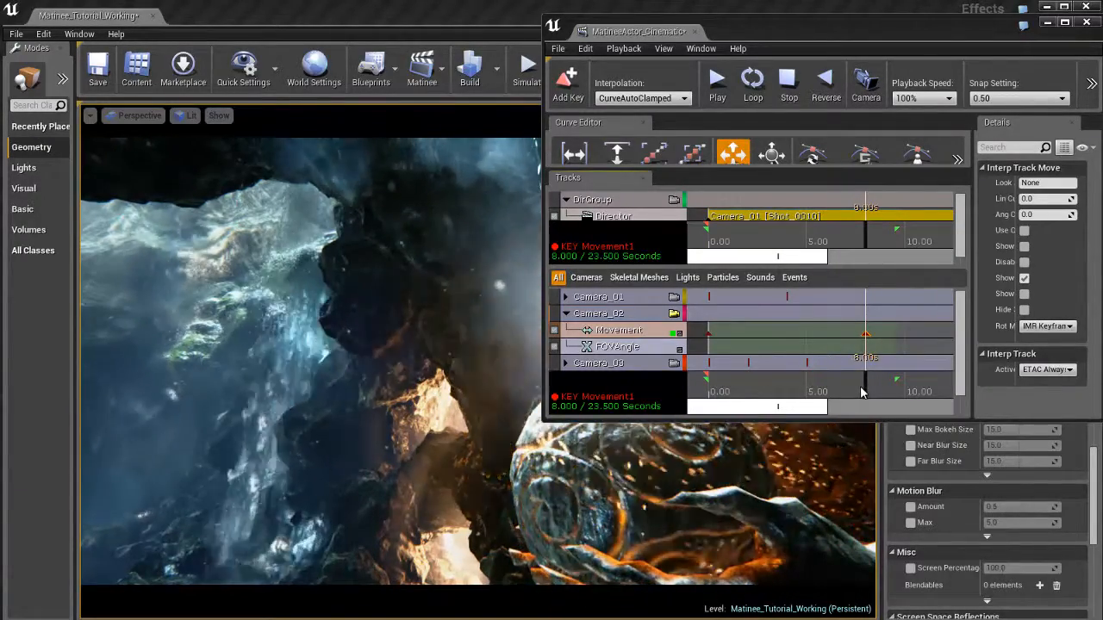
- Select the Camera_02 group, widen the Matinee editor window and fit the timeline to show all camera keys
{"action": "left_click", "coordinate": [646, 314]}
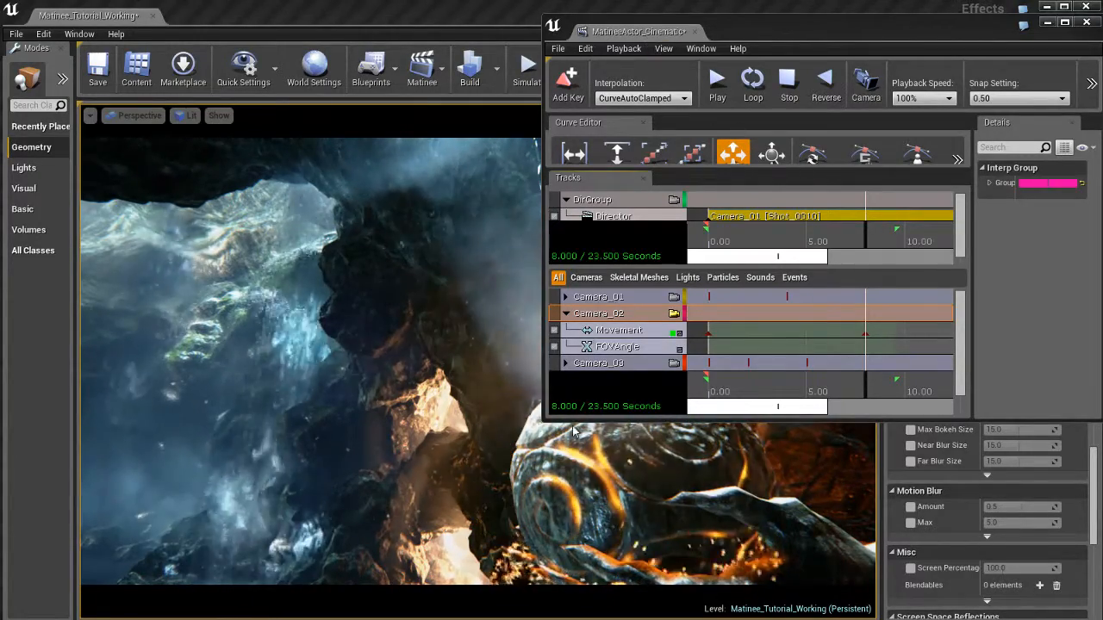
{"action": "left_click_drag", "start_coordinate": [543, 424], "coordinate": [138, 514]}
{"action": "left_click_drag", "start_coordinate": [680, 490], "coordinate": [277, 488]}
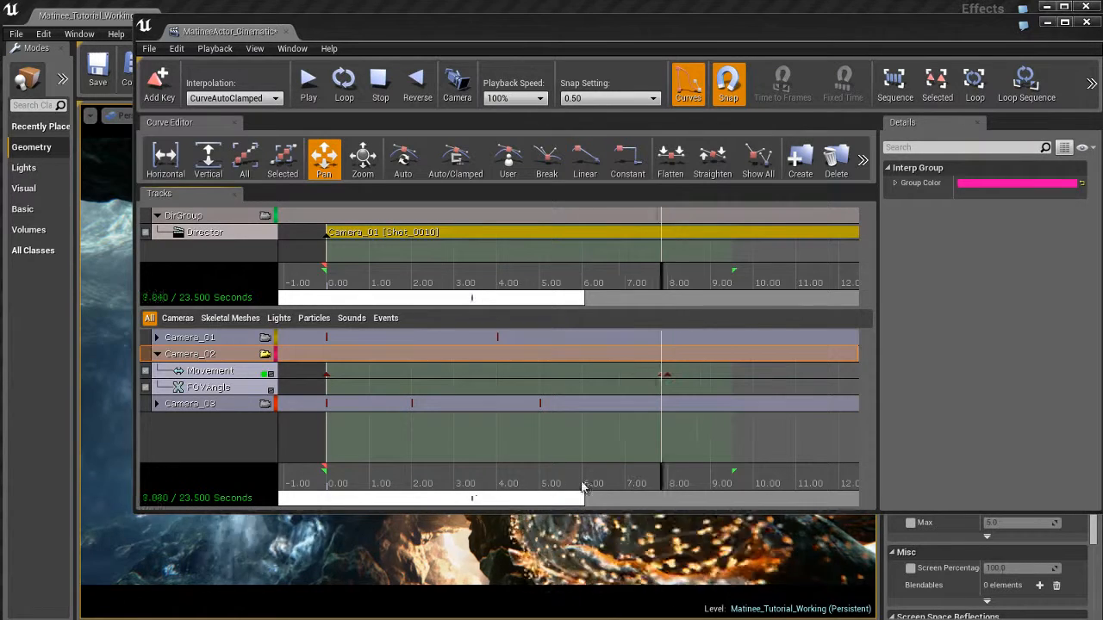
{"action": "left_click", "coordinate": [381, 478]}
{"action": "scroll", "coordinate": [540, 439], "scroll_direction": "down", "scroll_amount": 3}
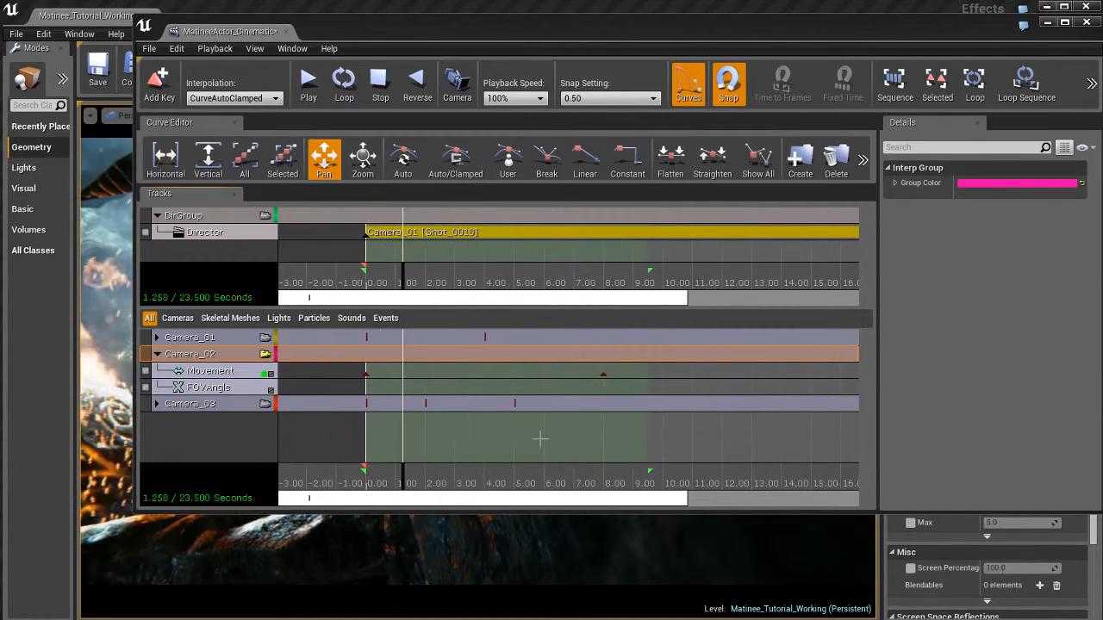
{"action": "scroll", "coordinate": [540, 439], "scroll_direction": "up", "scroll_amount": 1}
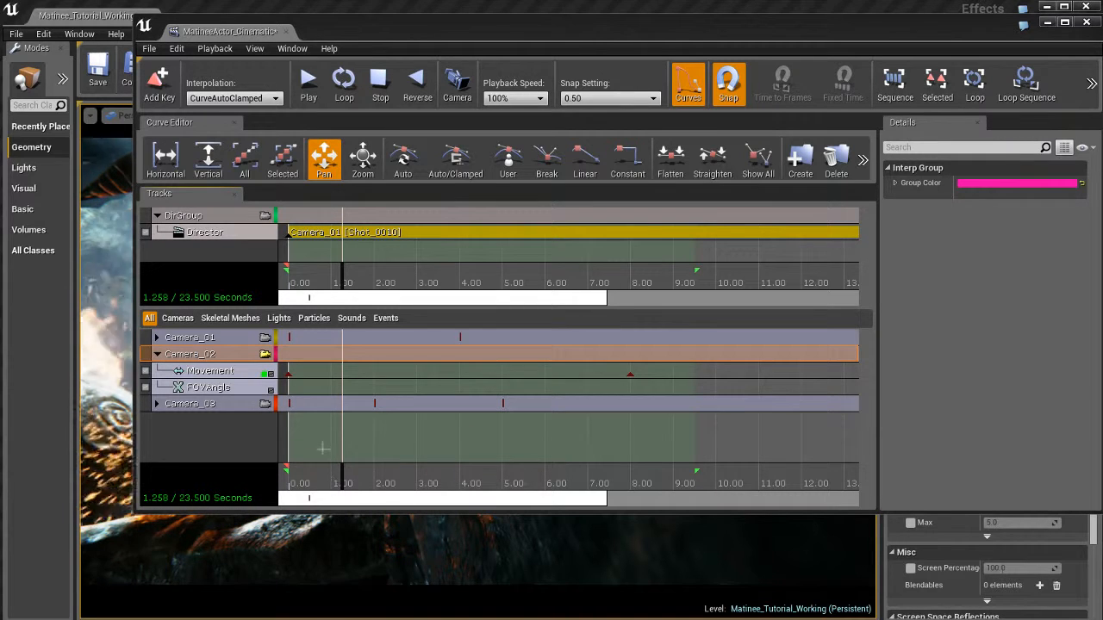
- Select both Movement keys of Camera_02 and shift them together so they sit at 4.00 s and 12.00 s
{"action": "left_click", "coordinate": [239, 373]}
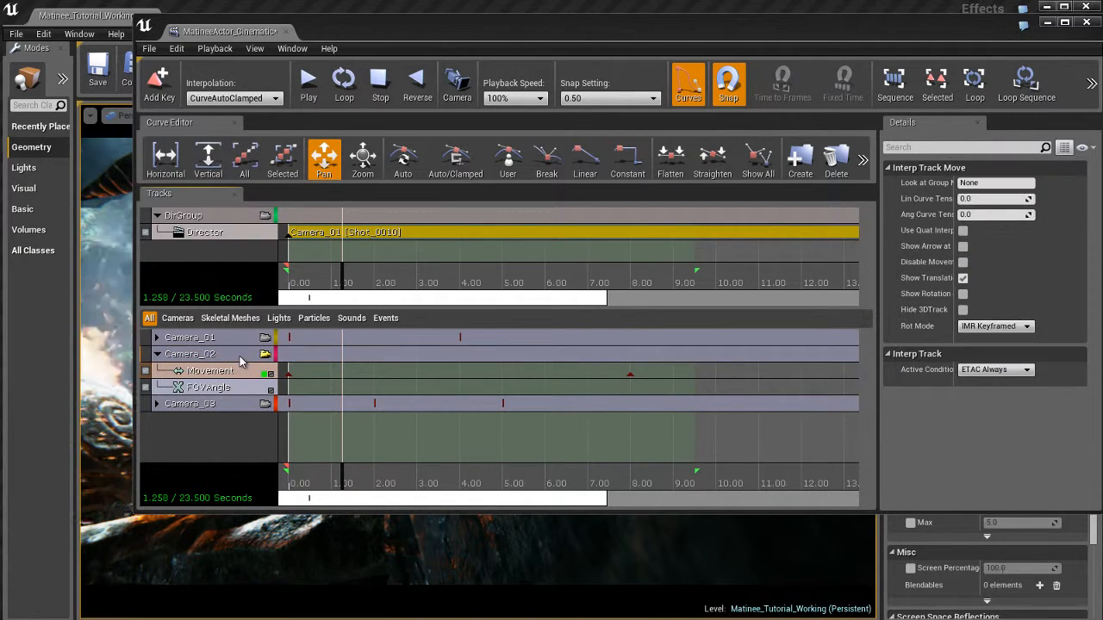
{"action": "left_click", "coordinate": [239, 356]}
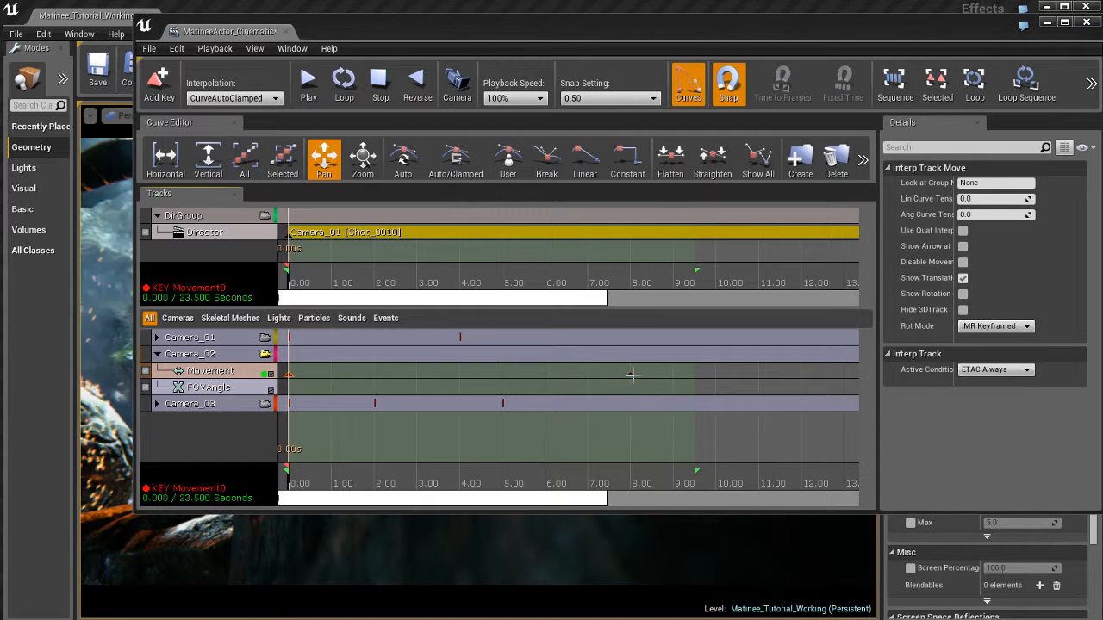
{"action": "left_click", "coordinate": [632, 375], "text": "ctrl"}
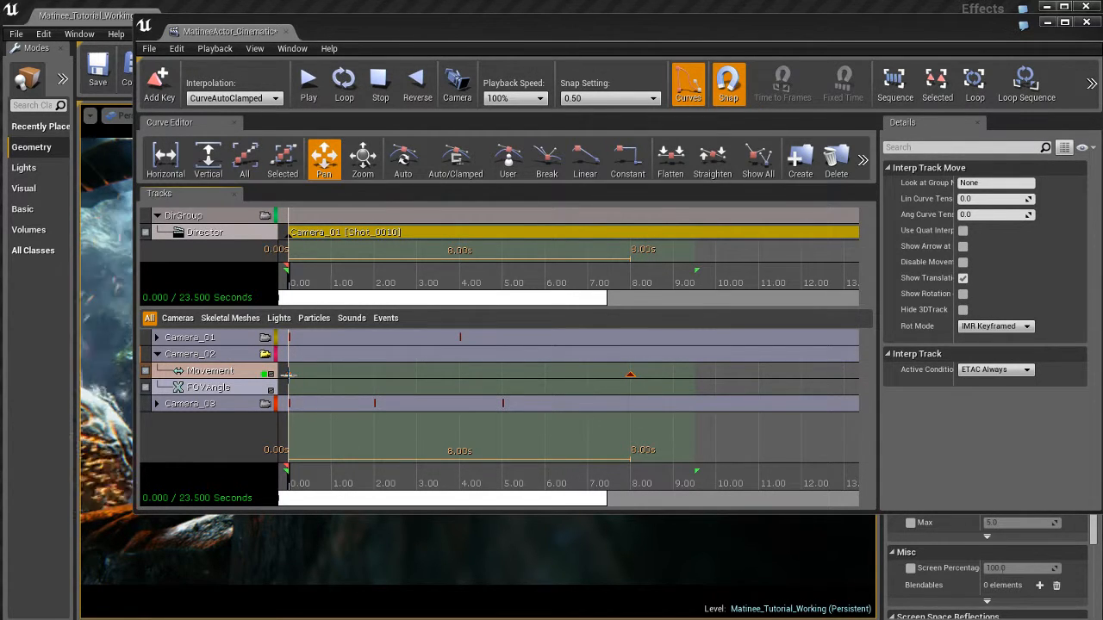
{"action": "left_click_drag", "start_coordinate": [323, 381], "coordinate": [457, 375], "text": "ctrl"}
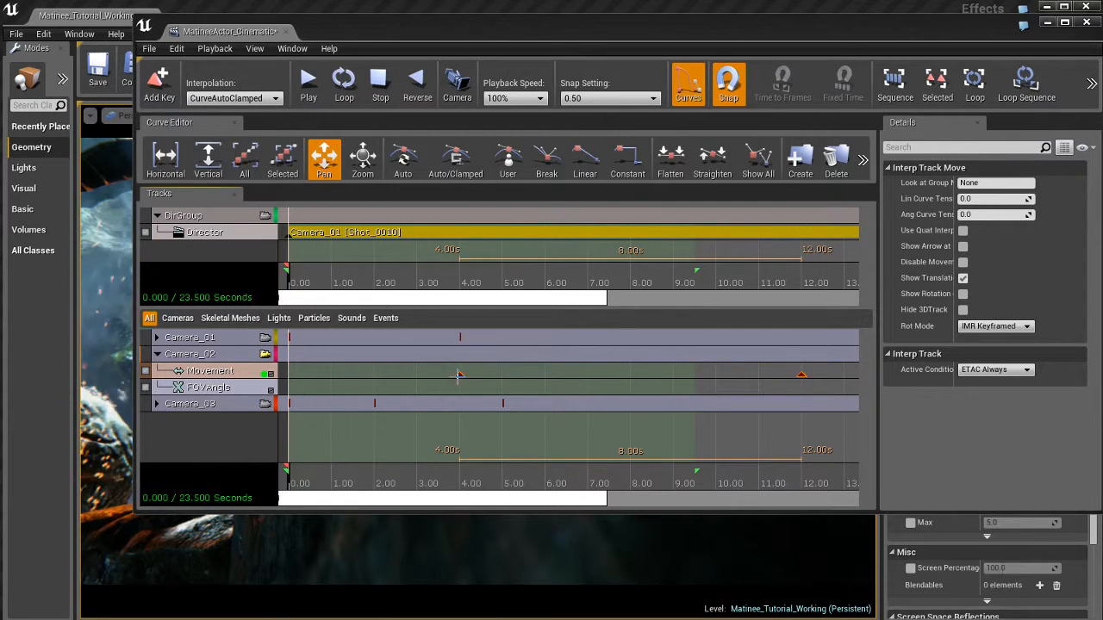
- Reselect both Camera_02 Movement keys and shift them together so the first one sits at 5.00 s
{"action": "left_click", "coordinate": [290, 339]}
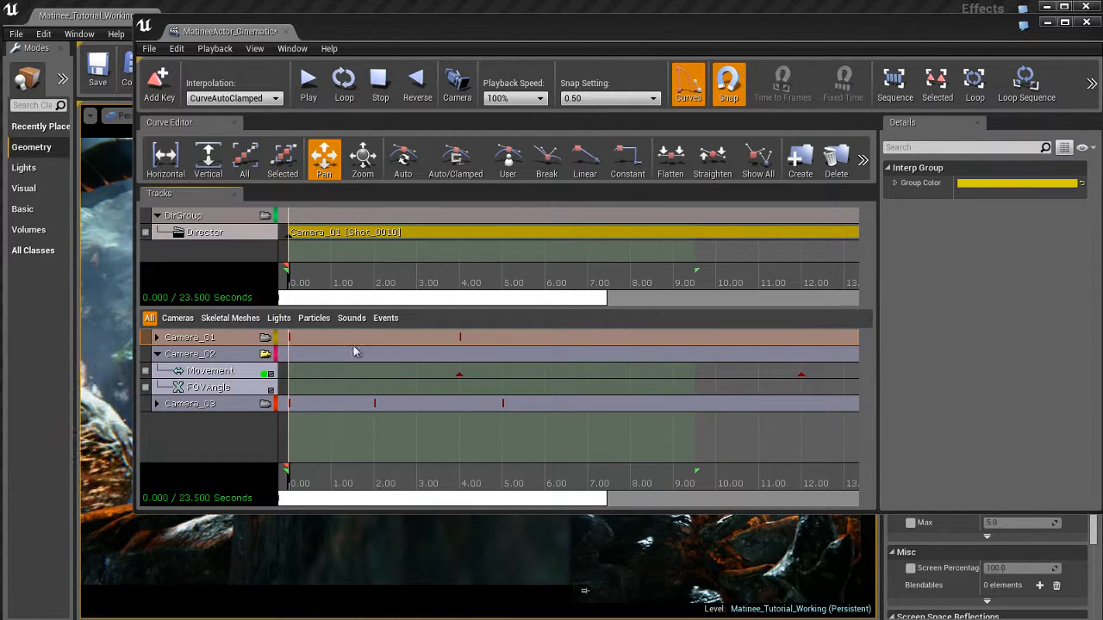
{"action": "left_click", "coordinate": [459, 375]}
{"action": "left_click", "coordinate": [802, 373], "text": "ctrl"}
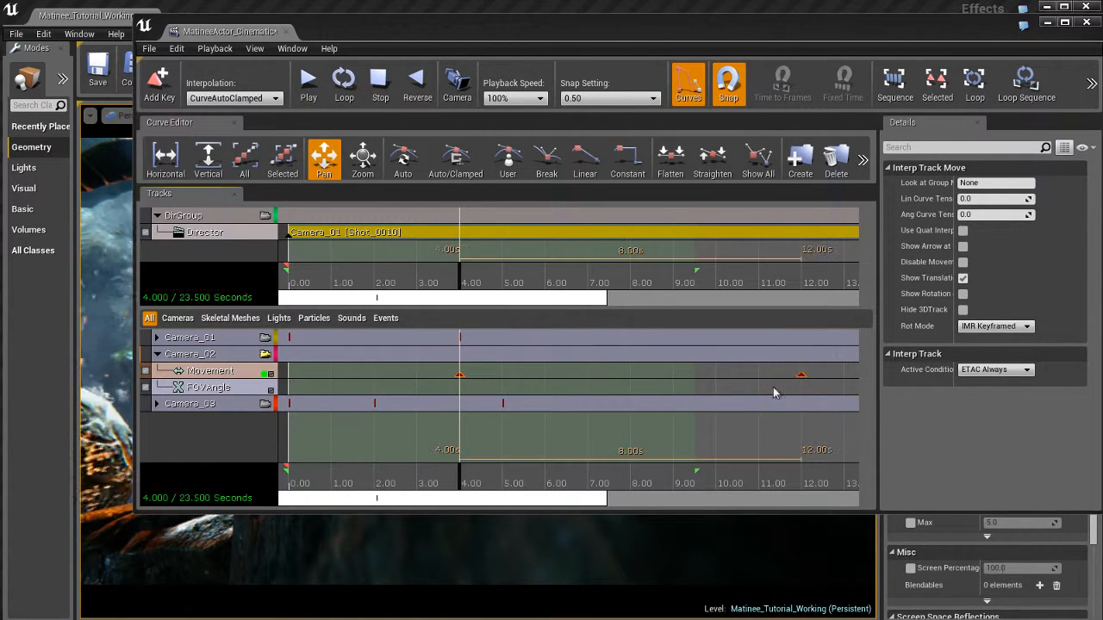
{"action": "left_click_drag", "start_coordinate": [476, 380], "coordinate": [501, 376]}
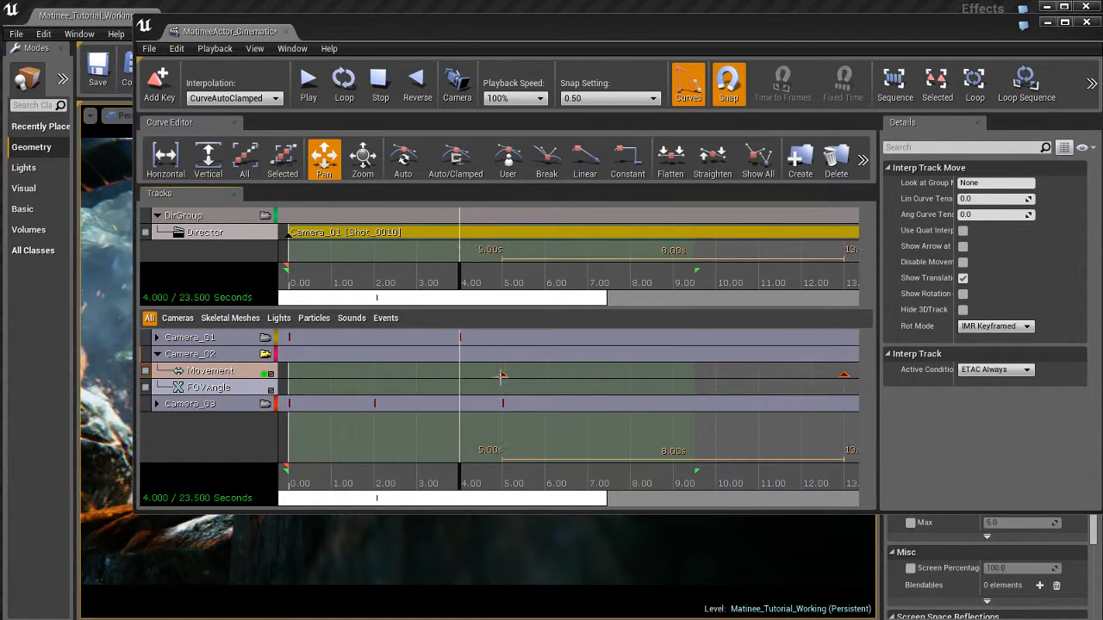
- Scrub the Camera_02 shot to its last Movement key at 13.00 s and select the Camera_03 group
{"action": "left_click", "coordinate": [209, 339]}
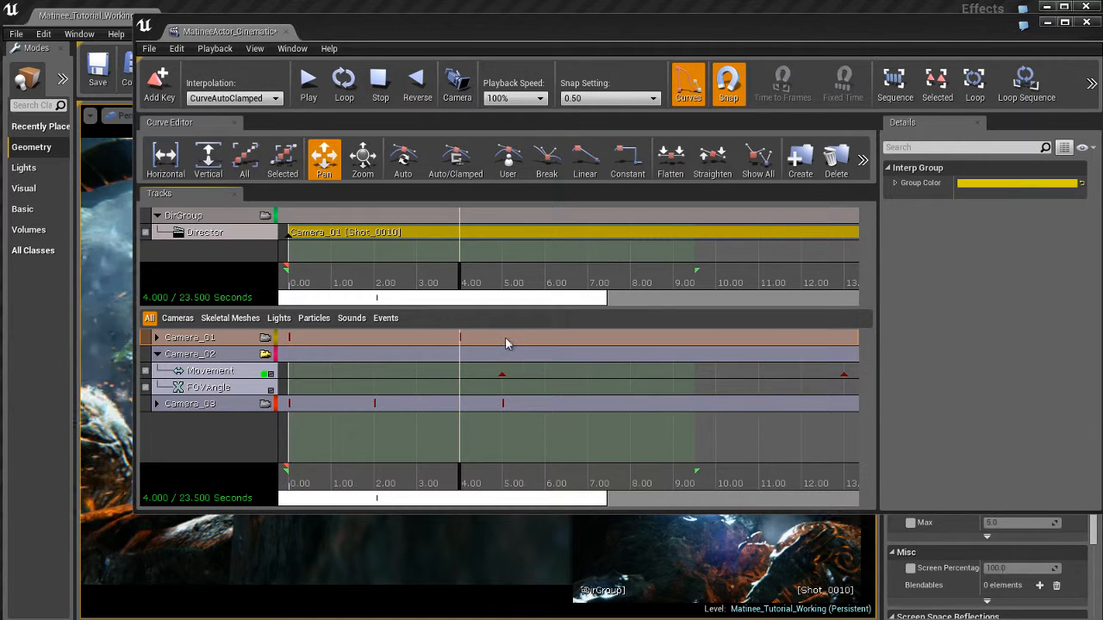
{"action": "left_click", "coordinate": [230, 357]}
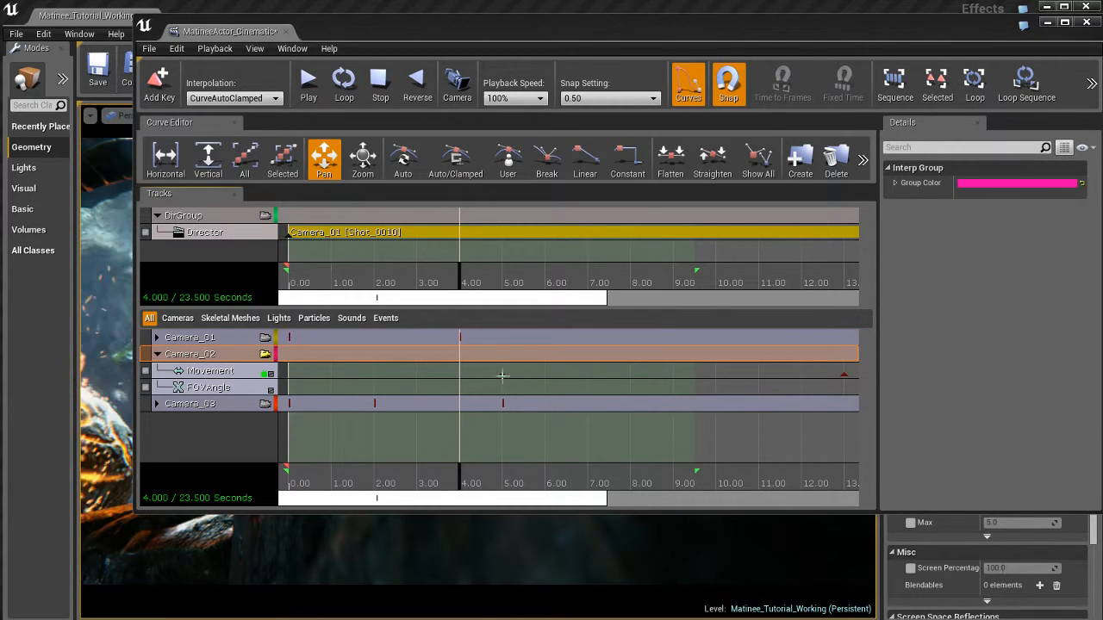
{"action": "left_click_drag", "start_coordinate": [461, 490], "coordinate": [775, 485]}
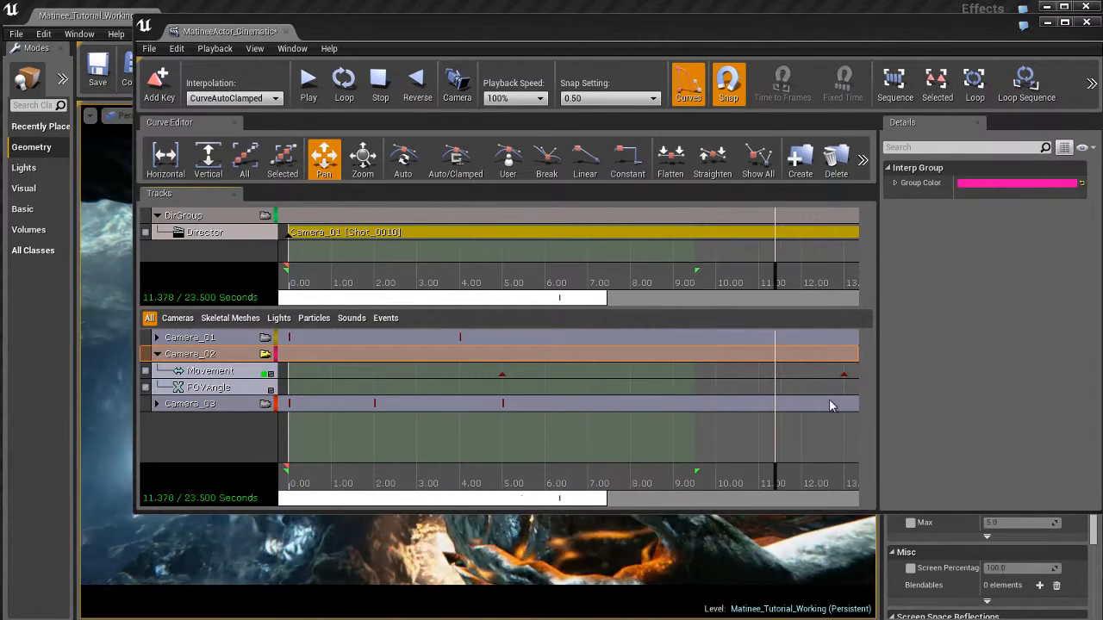
{"action": "left_click", "coordinate": [845, 376], "text": "ctrl"}
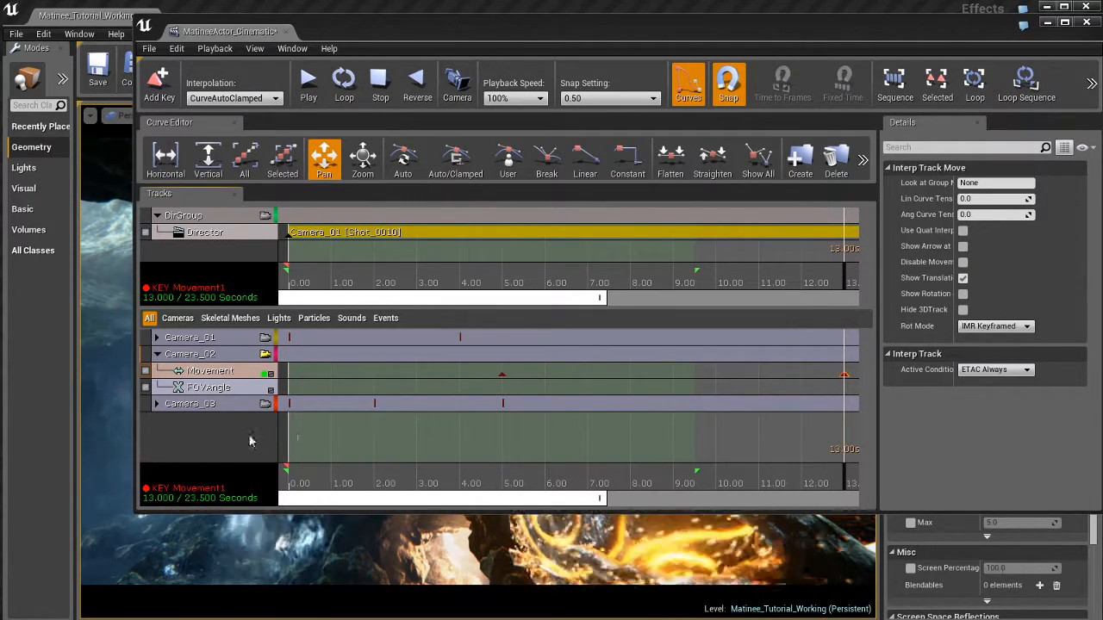
{"action": "left_click", "coordinate": [228, 407]}
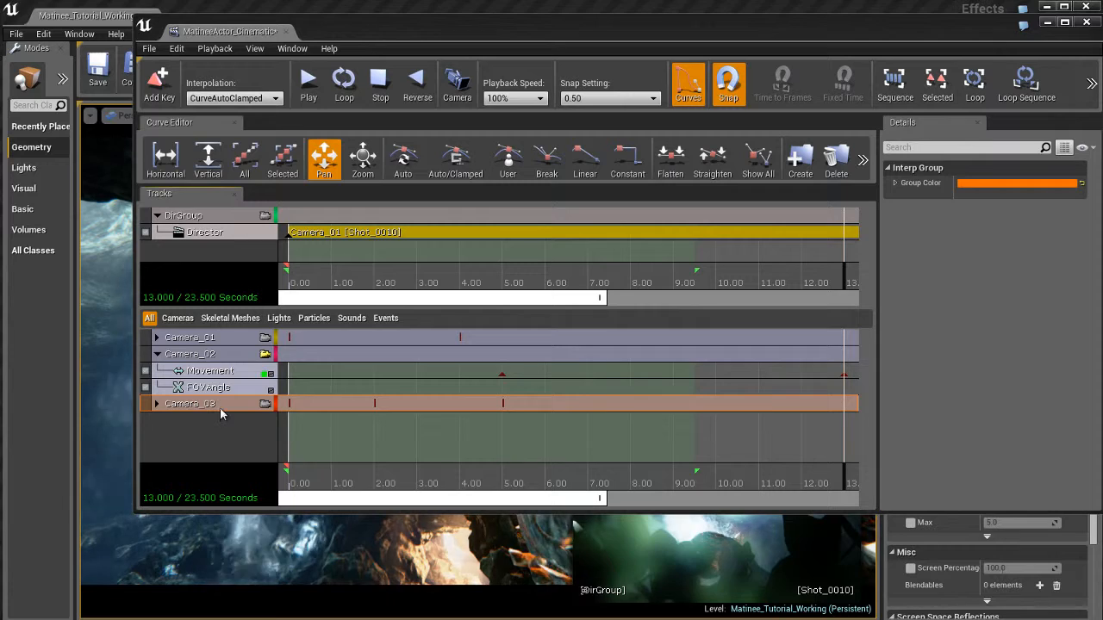
- Expand the Camera_03 group, select all its keys and shift them together so they span 14.00 s to 19.00 s
{"action": "double_click", "coordinate": [220, 408]}
{"action": "left_click", "coordinate": [373, 452], "text": "ctrl"}
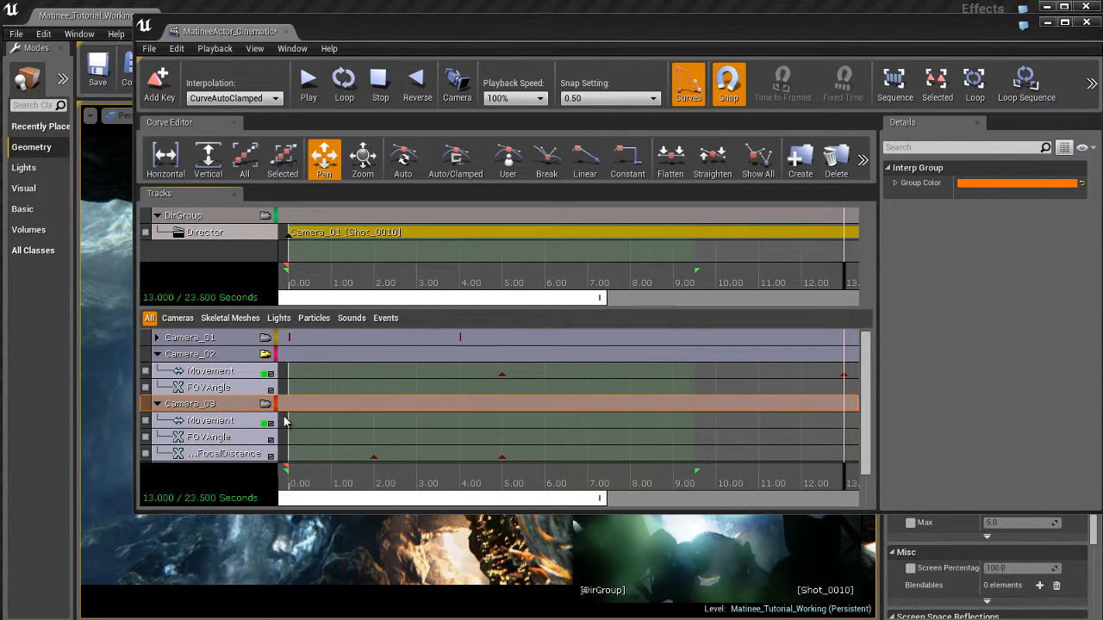
{"action": "left_click_drag", "start_coordinate": [287, 422], "coordinate": [336, 427]}
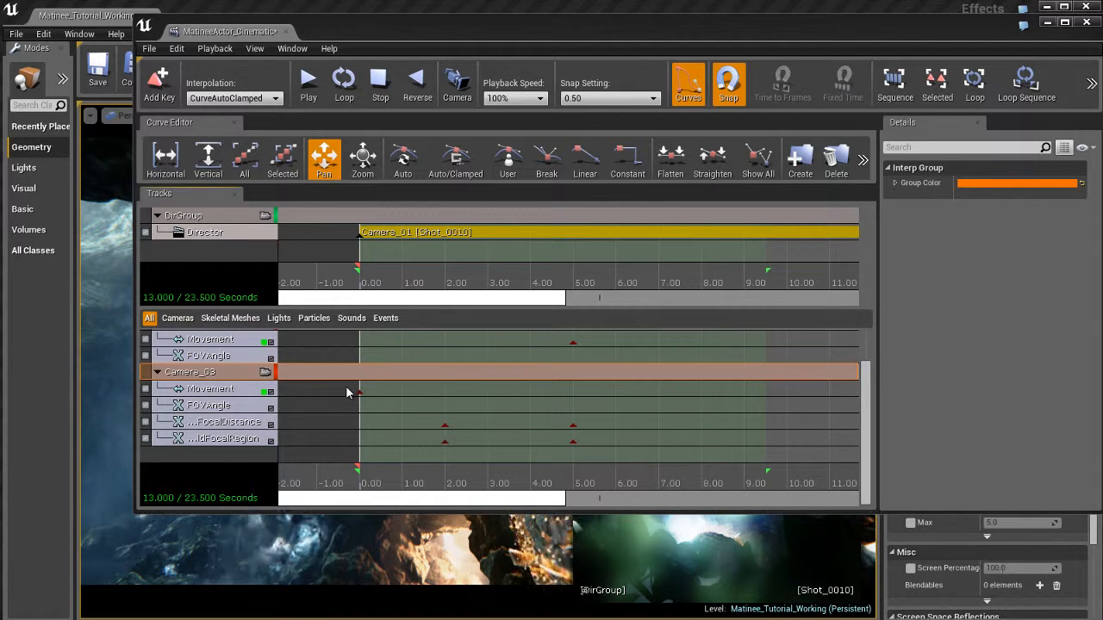
{"action": "left_click_drag", "start_coordinate": [337, 389], "coordinate": [641, 461], "text": "ctrl+alt"}
{"action": "left_click_drag", "start_coordinate": [644, 423], "coordinate": [822, 429]}
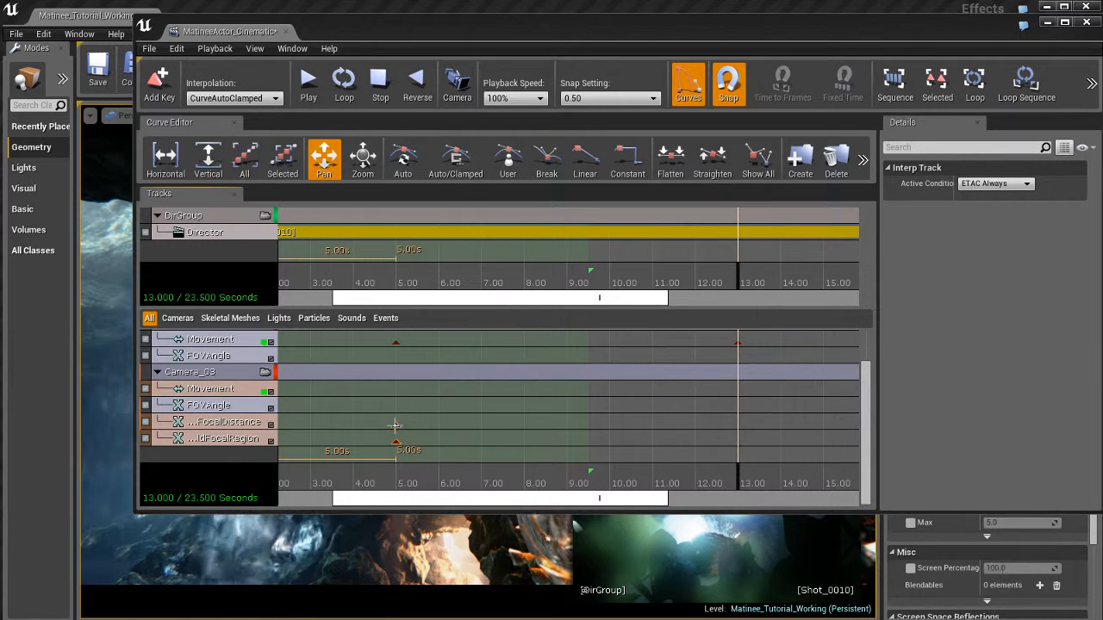
{"action": "left_click_drag", "start_coordinate": [394, 425], "coordinate": [717, 431], "text": "ctrl"}
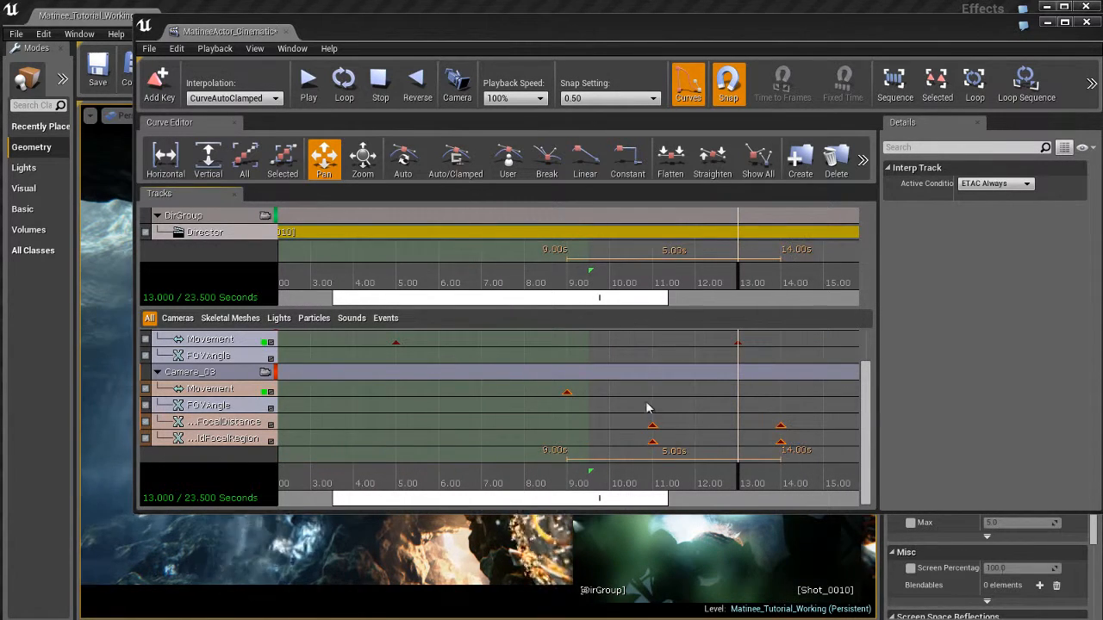
{"action": "left_click_drag", "start_coordinate": [648, 408], "coordinate": [572, 424]}
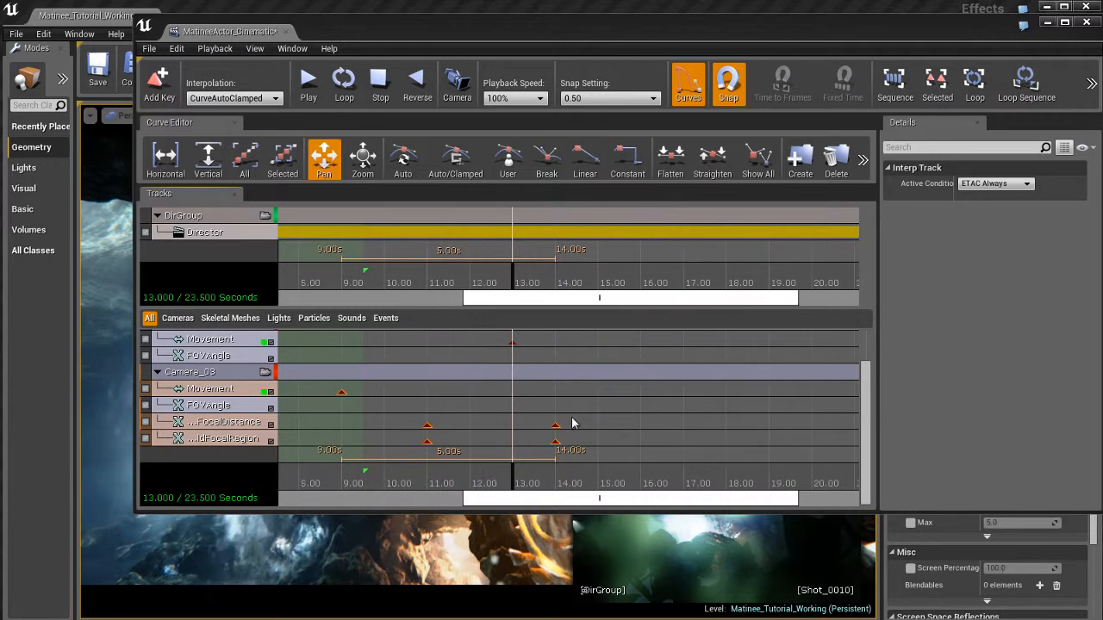
{"action": "left_click_drag", "start_coordinate": [425, 424], "coordinate": [598, 427], "text": "ctrl"}
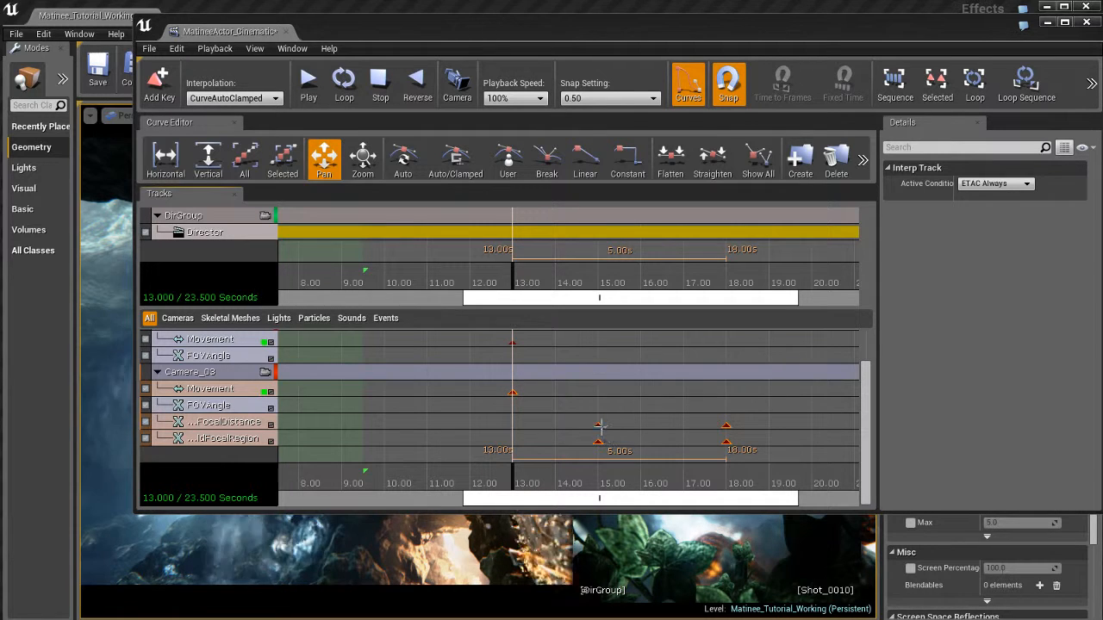
{"action": "left_click_drag", "start_coordinate": [591, 423], "coordinate": [692, 450], "text": "ctrl"}
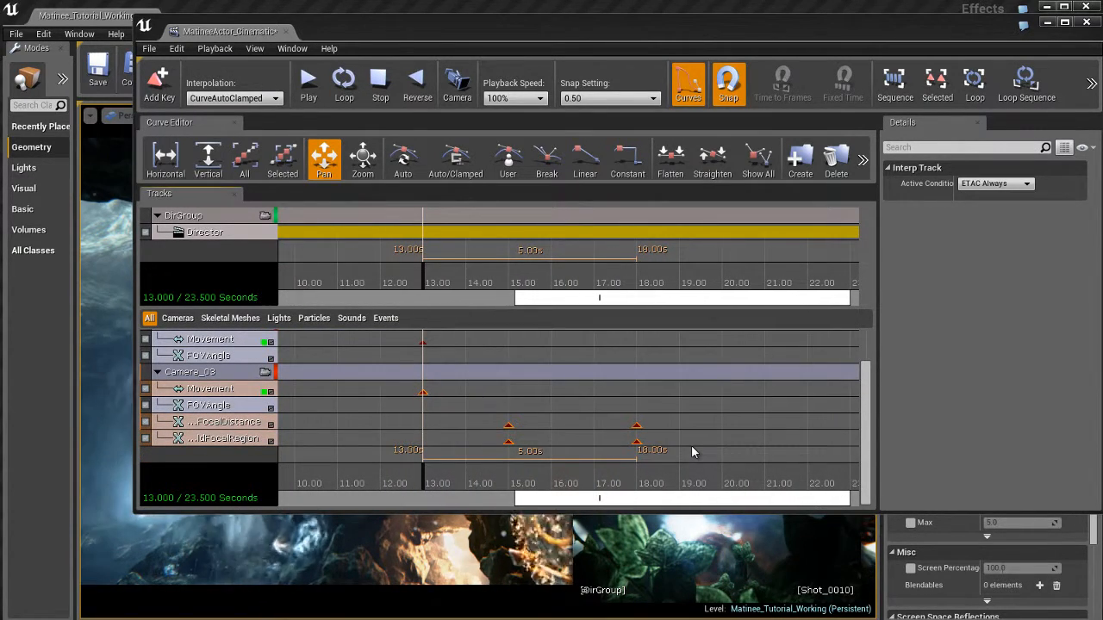
{"action": "left_click_drag", "start_coordinate": [422, 393], "coordinate": [466, 392], "text": "ctrl"}
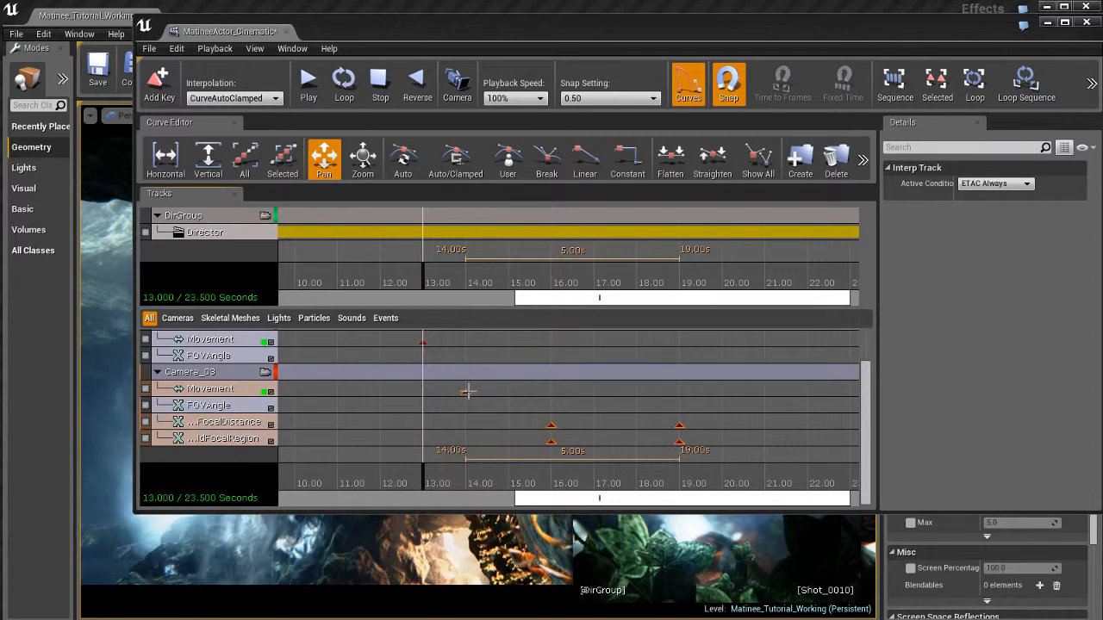
- Collapse the Camera_03 and Camera_02 groups and fit the whole sequence in the timeline
{"action": "left_click", "coordinate": [312, 482]}
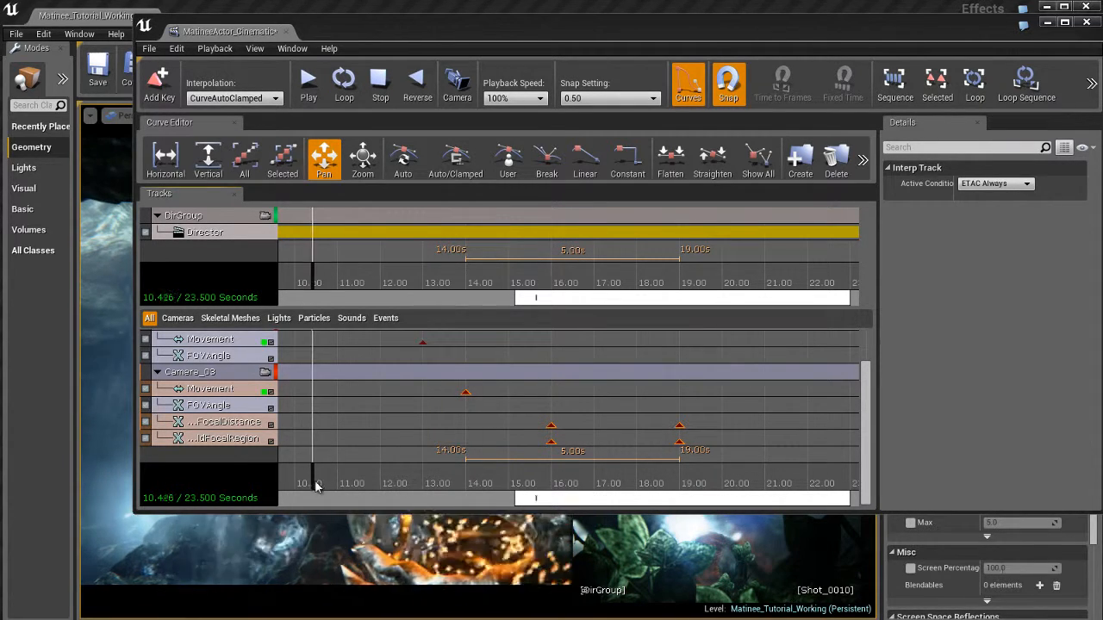
{"action": "double_click", "coordinate": [238, 376]}
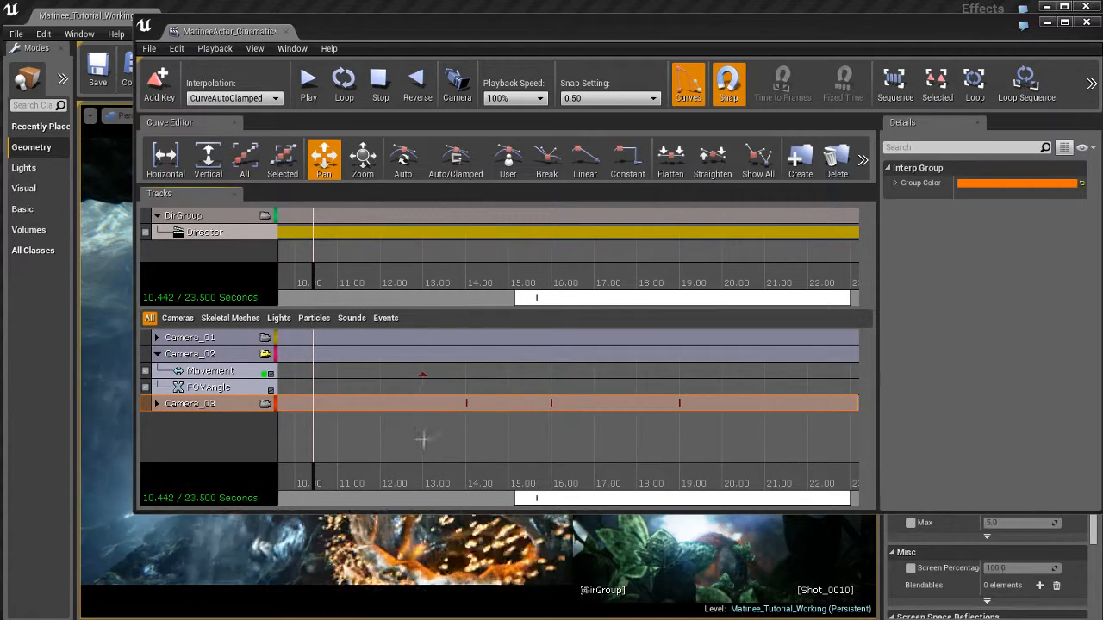
{"action": "left_click_drag", "start_coordinate": [350, 401], "coordinate": [307, 389]}
{"action": "left_click_drag", "start_coordinate": [630, 443], "coordinate": [433, 441]}
{"action": "scroll", "coordinate": [488, 440], "scroll_direction": "down", "scroll_amount": 3}
{"action": "scroll", "coordinate": [487, 439], "scroll_direction": "down", "scroll_amount": 2}
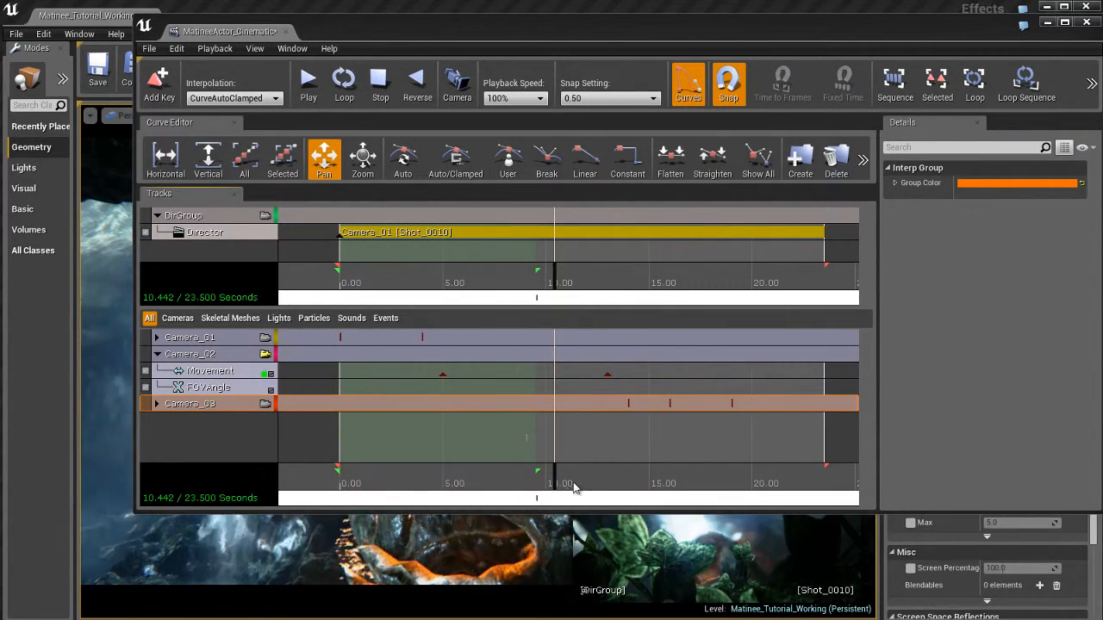
{"action": "left_click_drag", "start_coordinate": [571, 483], "coordinate": [416, 485]}
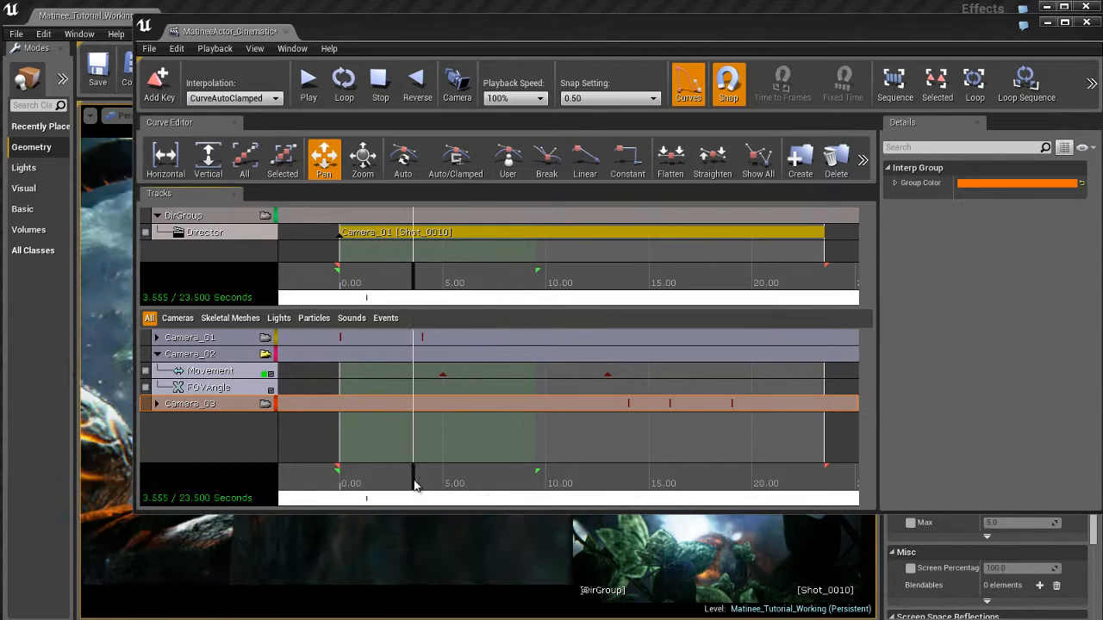
{"action": "double_click", "coordinate": [243, 354]}
- Scrub through the Camera_01, Camera_02 and Camera_03 shots in turn, checking the gaps between their keys
{"action": "left_click", "coordinate": [246, 339]}
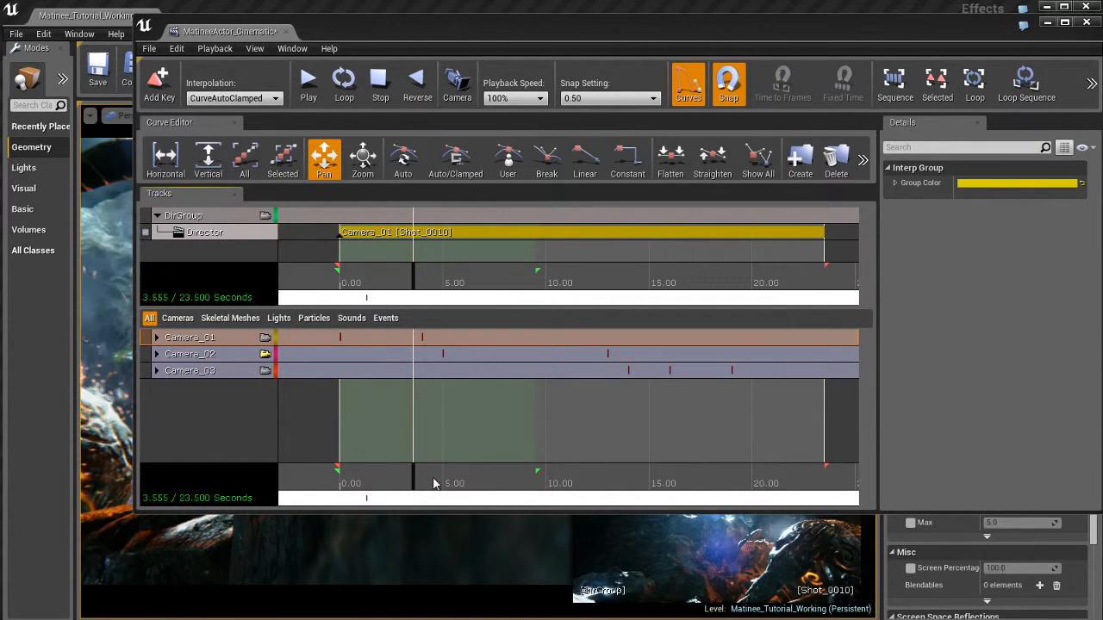
{"action": "mouse_move", "coordinate": [414, 487]}
{"action": "left_mouse_down"}
{"action": "mouse_move", "coordinate": [328, 484]}
{"action": "mouse_move", "coordinate": [425, 481]}
{"action": "left_mouse_up"}
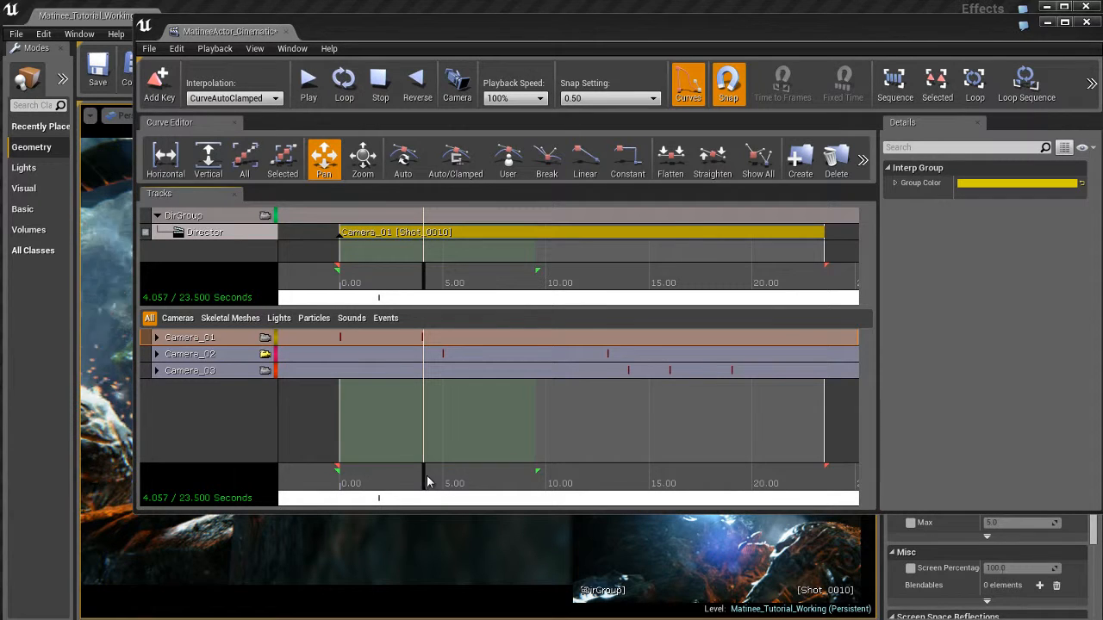
{"action": "left_click_drag", "start_coordinate": [427, 481], "coordinate": [446, 483]}
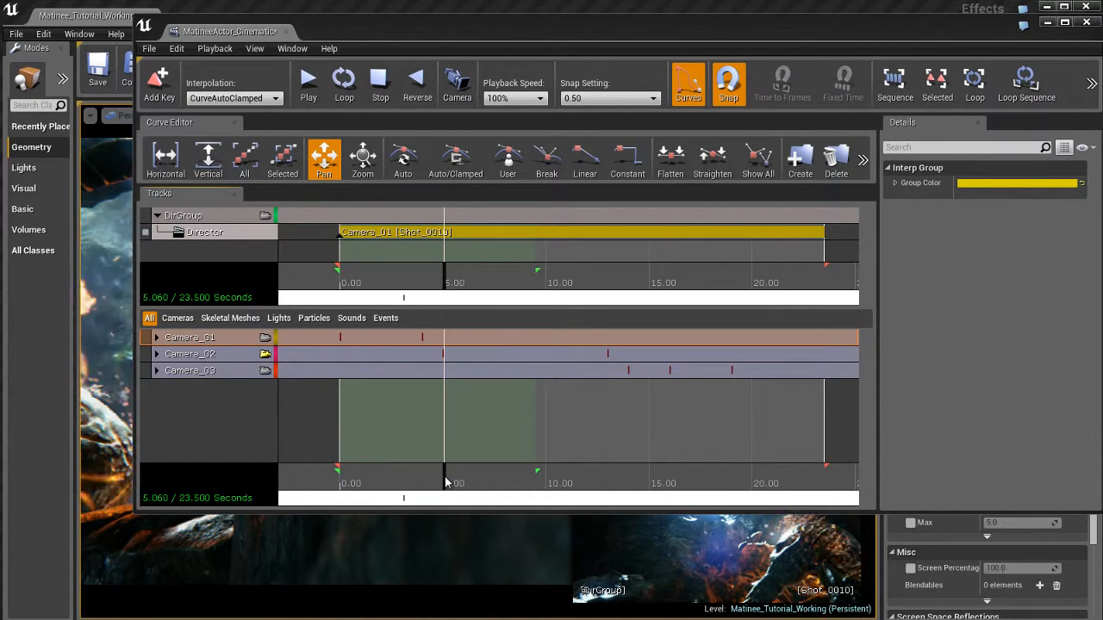
{"action": "left_click_drag", "start_coordinate": [446, 482], "coordinate": [443, 481]}
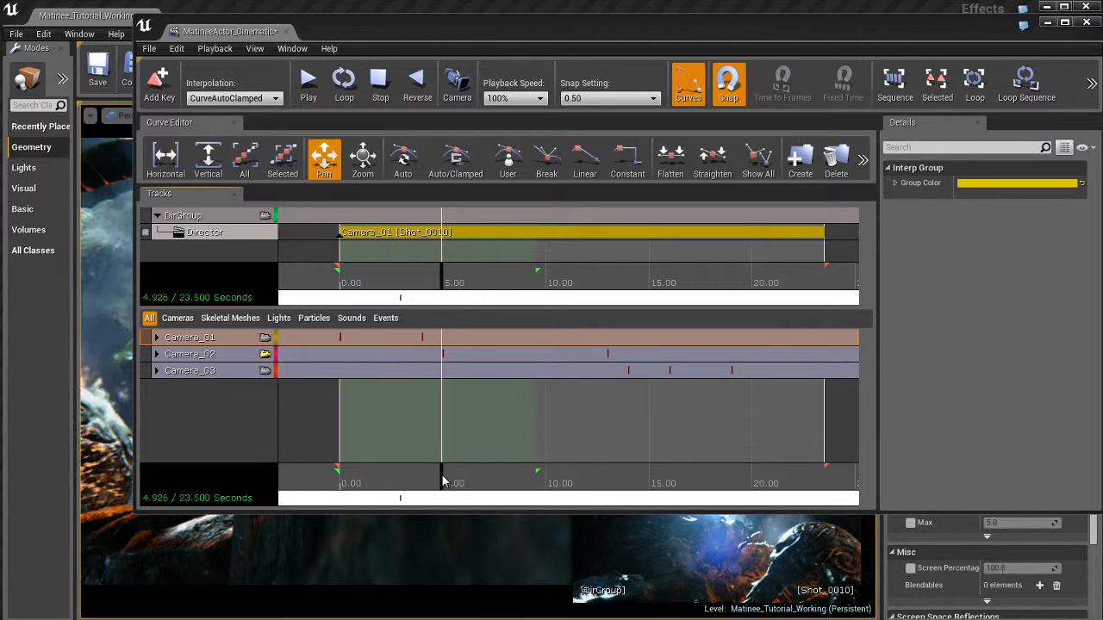
{"action": "left_click", "coordinate": [255, 355]}
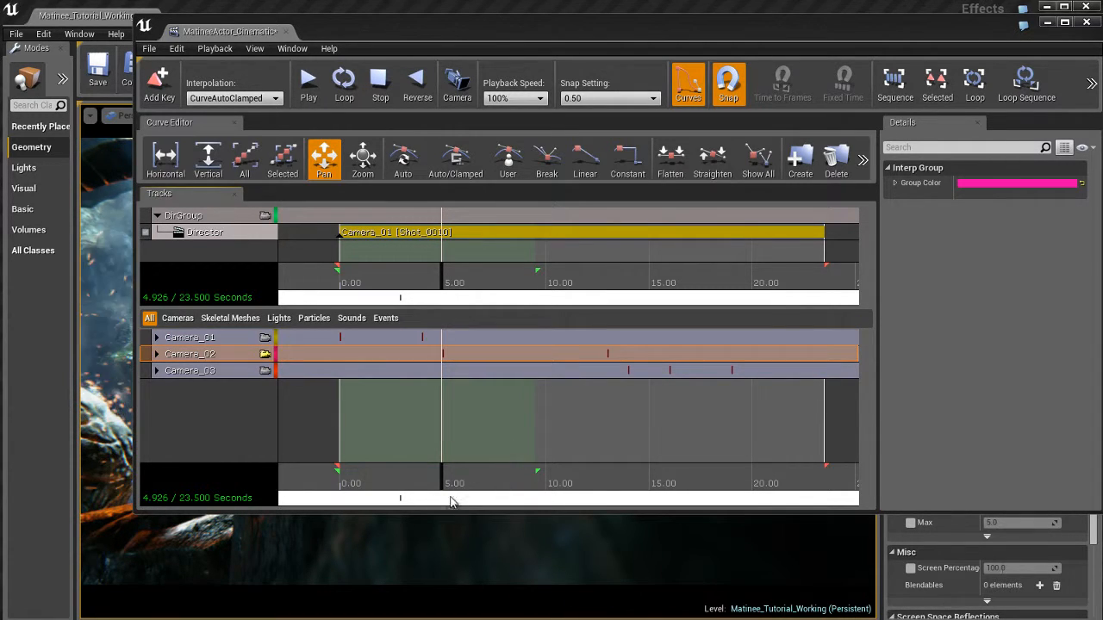
{"action": "left_click_drag", "start_coordinate": [442, 482], "coordinate": [629, 484]}
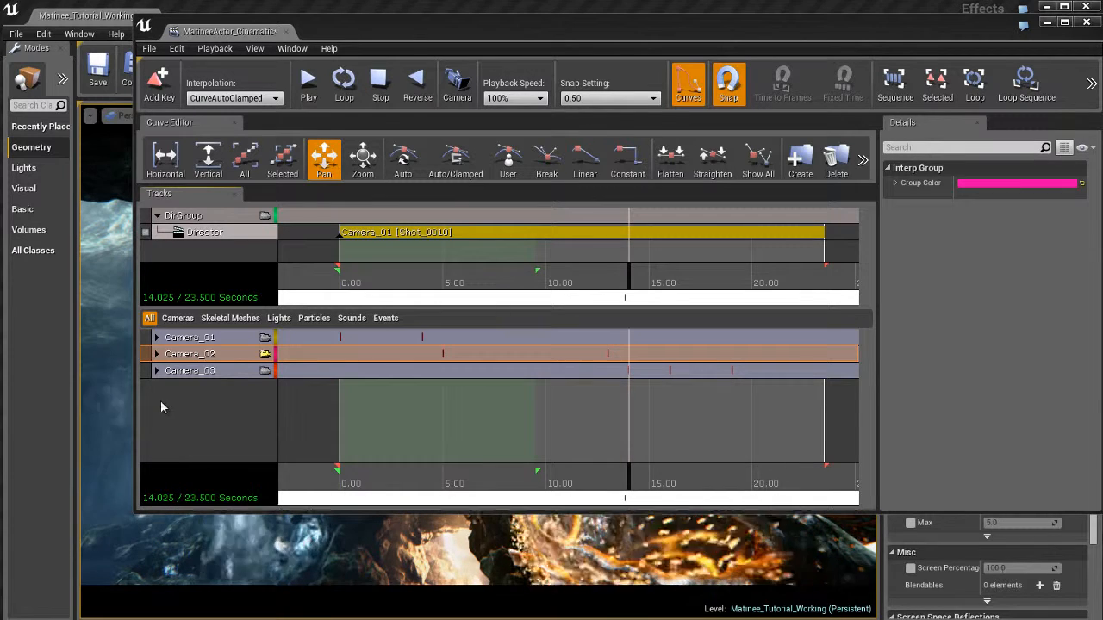
{"action": "left_click", "coordinate": [191, 371]}
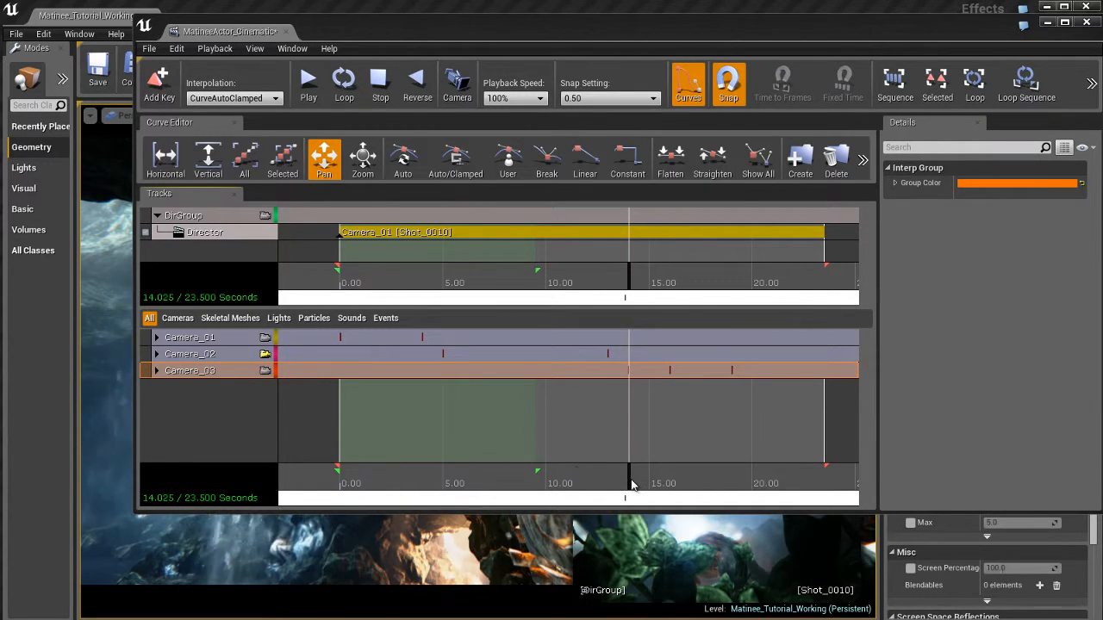
{"action": "left_click_drag", "start_coordinate": [632, 485], "coordinate": [731, 479]}
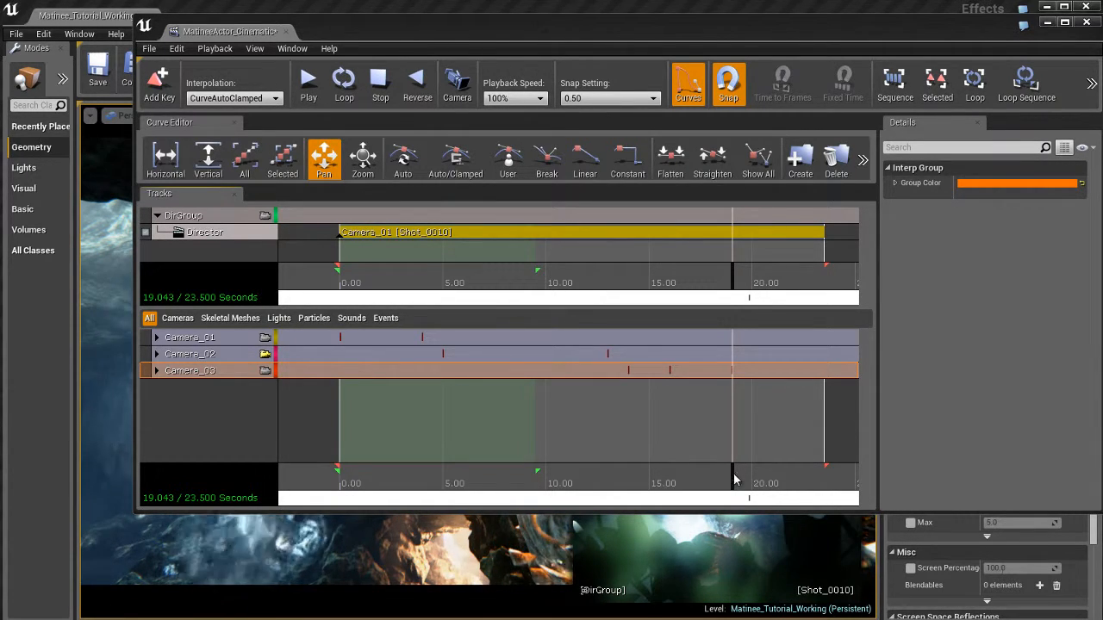
- Scrub about two seconds past the last Camera_03 key and move the sequence end marker to 21.00 s
{"action": "left_click_drag", "start_coordinate": [731, 480], "coordinate": [780, 486]}
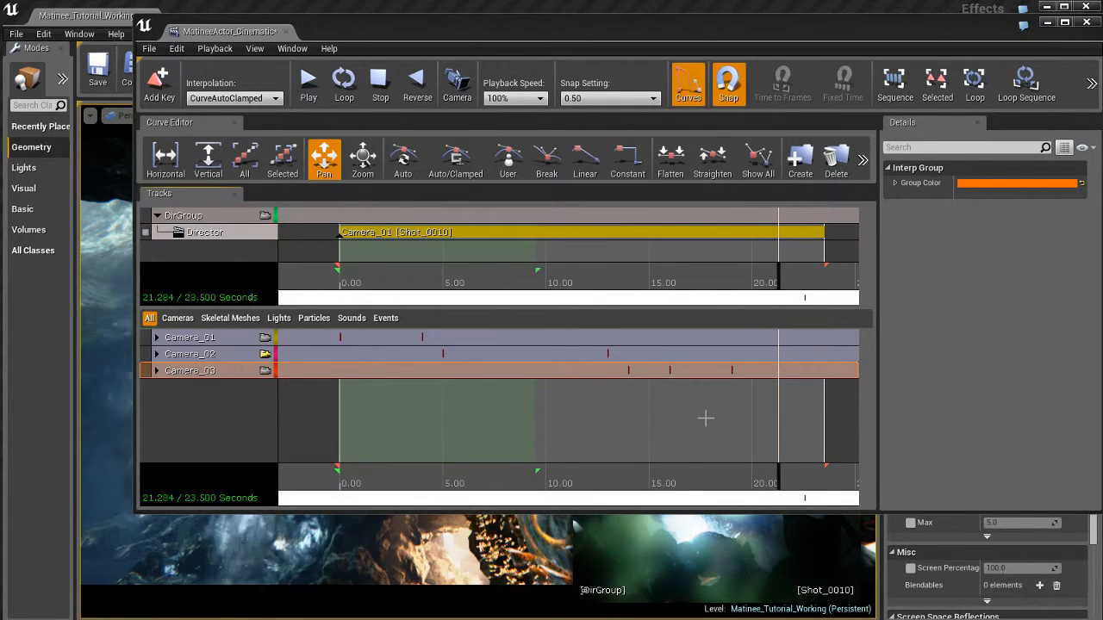
{"action": "scroll", "coordinate": [704, 418], "scroll_direction": "up", "scroll_amount": 2}
{"action": "scroll", "coordinate": [705, 418], "scroll_direction": "up", "scroll_amount": 2}
{"action": "left_click_drag", "start_coordinate": [768, 430], "coordinate": [670, 433]}
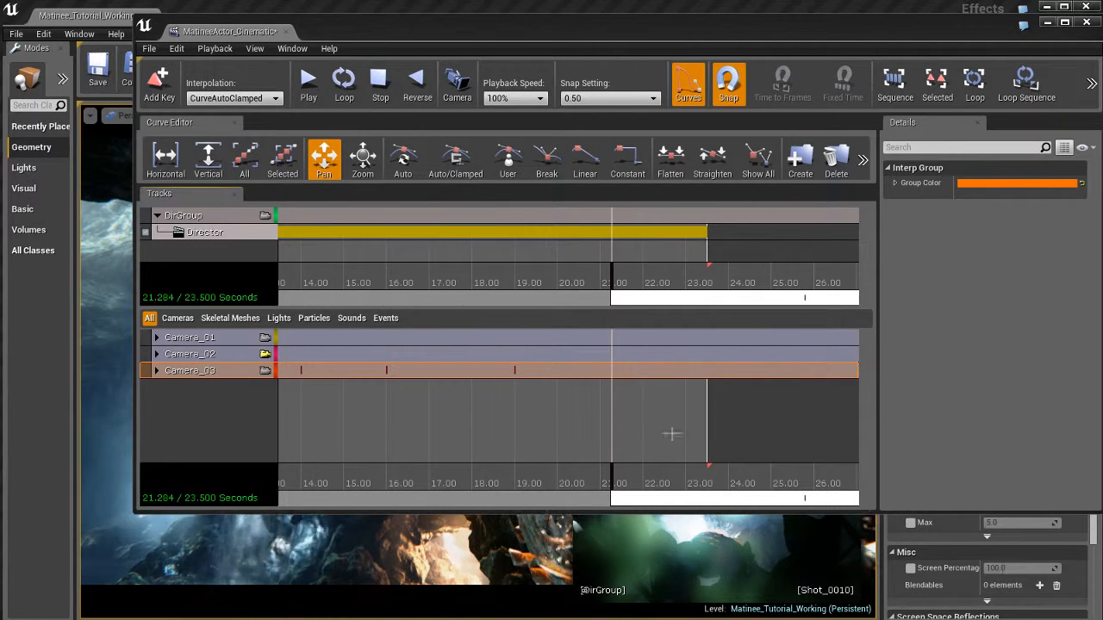
{"action": "left_click", "coordinate": [517, 483]}
{"action": "left_click_drag", "start_coordinate": [590, 482], "coordinate": [602, 482]}
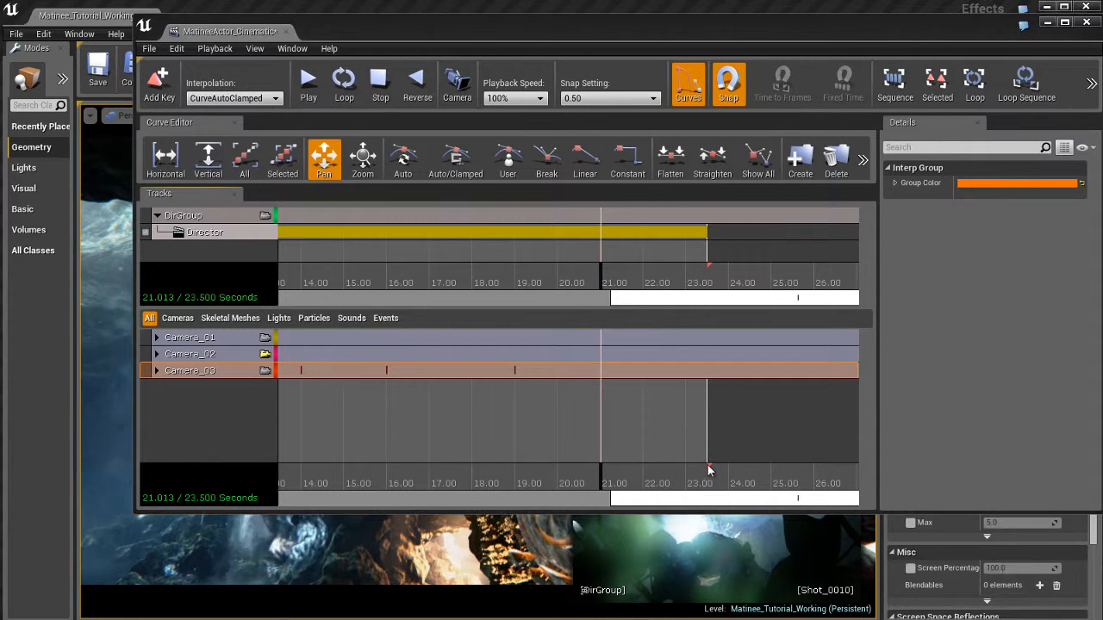
{"action": "mouse_move", "coordinate": [708, 466]}
{"action": "left_mouse_down"}
{"action": "mouse_move", "coordinate": [652, 474]}
{"action": "mouse_move", "coordinate": [733, 468]}
{"action": "left_mouse_up"}
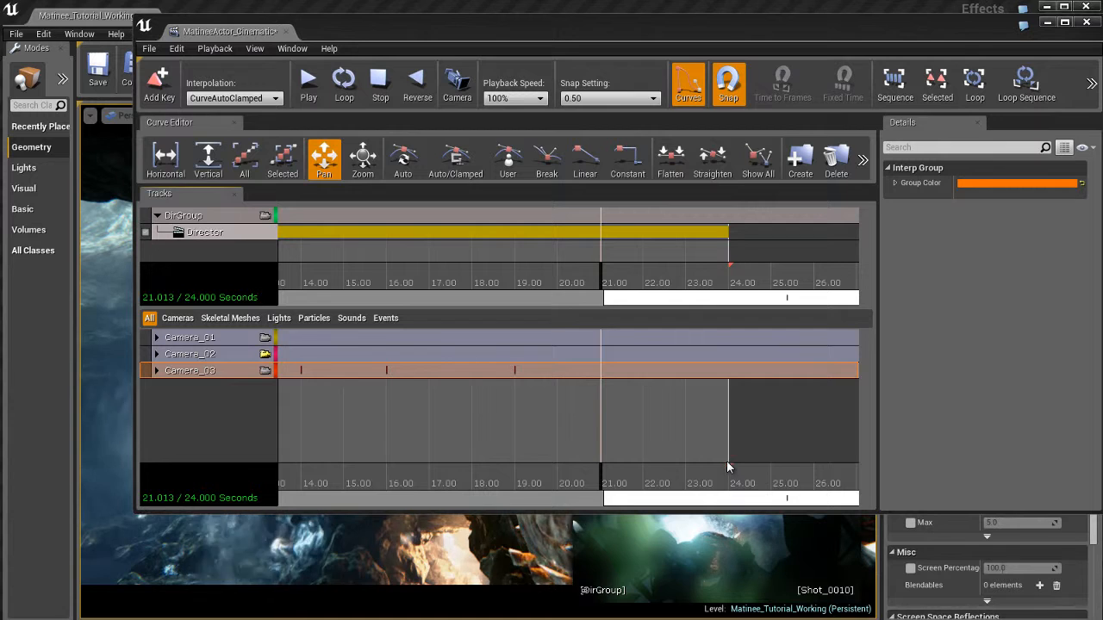
{"action": "left_click_drag", "start_coordinate": [730, 465], "coordinate": [603, 477]}
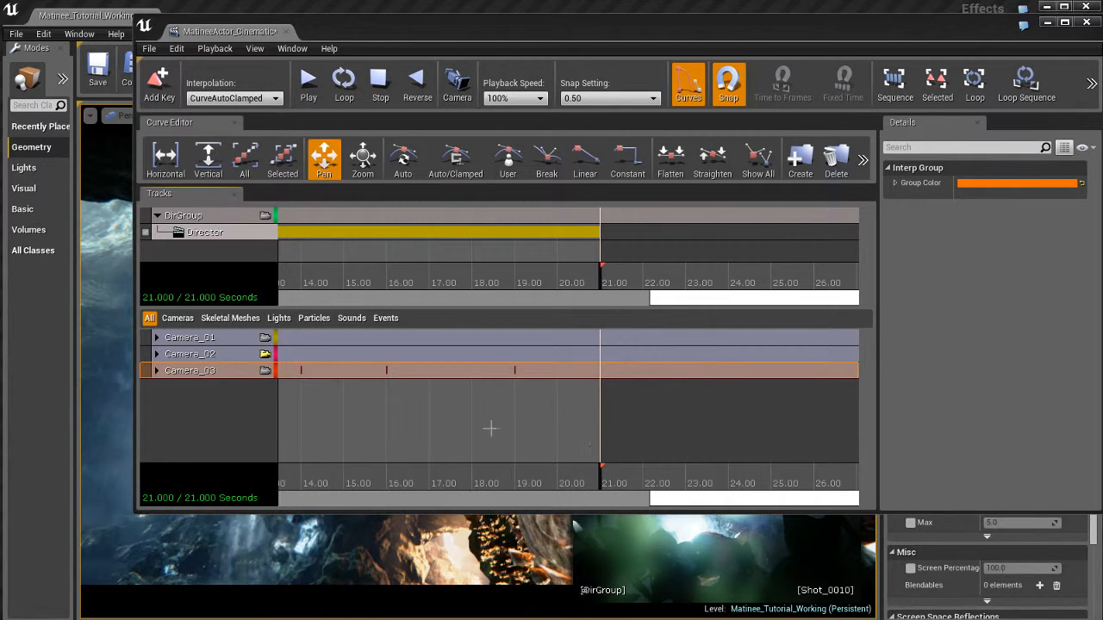
- Extend the green loop section's end marker to the sequence end at 21.00 s
{"action": "left_click_drag", "start_coordinate": [285, 431], "coordinate": [479, 433]}
{"action": "scroll", "coordinate": [605, 431], "scroll_direction": "down", "scroll_amount": 5}
{"action": "left_click_drag", "start_coordinate": [498, 470], "coordinate": [696, 473]}
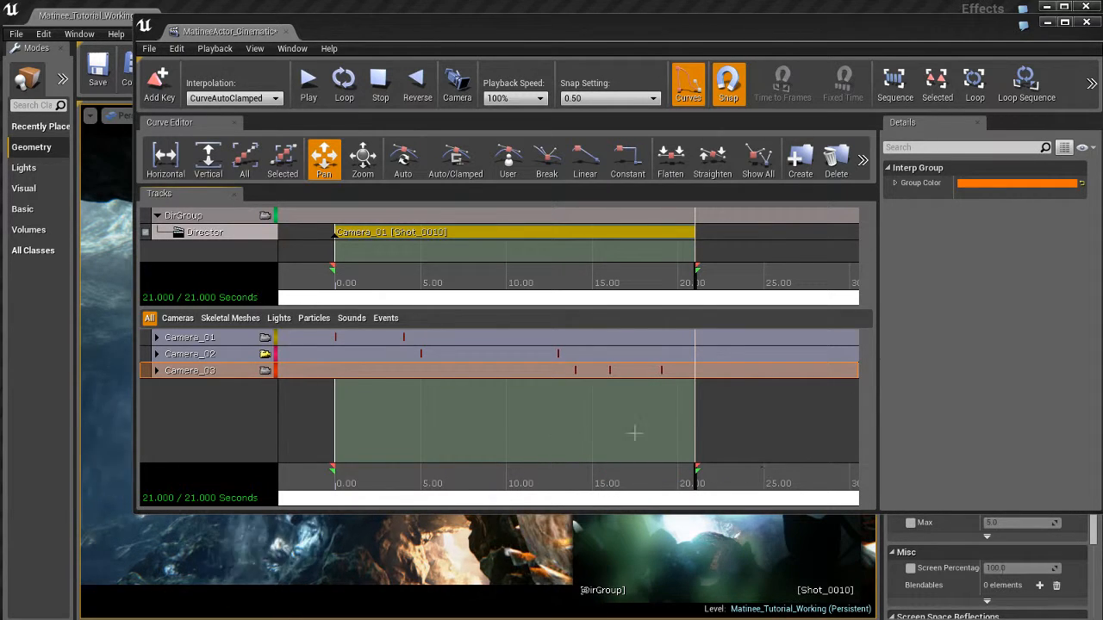
- Enlarge the Director track area and scrub from the start to about 4.96 s, just before Camera_02's first key
{"action": "mouse_move", "coordinate": [634, 433]}
{"action": "left_mouse_down"}
{"action": "mouse_move", "coordinate": [531, 433]}
{"action": "mouse_move", "coordinate": [602, 434]}
{"action": "left_mouse_up"}
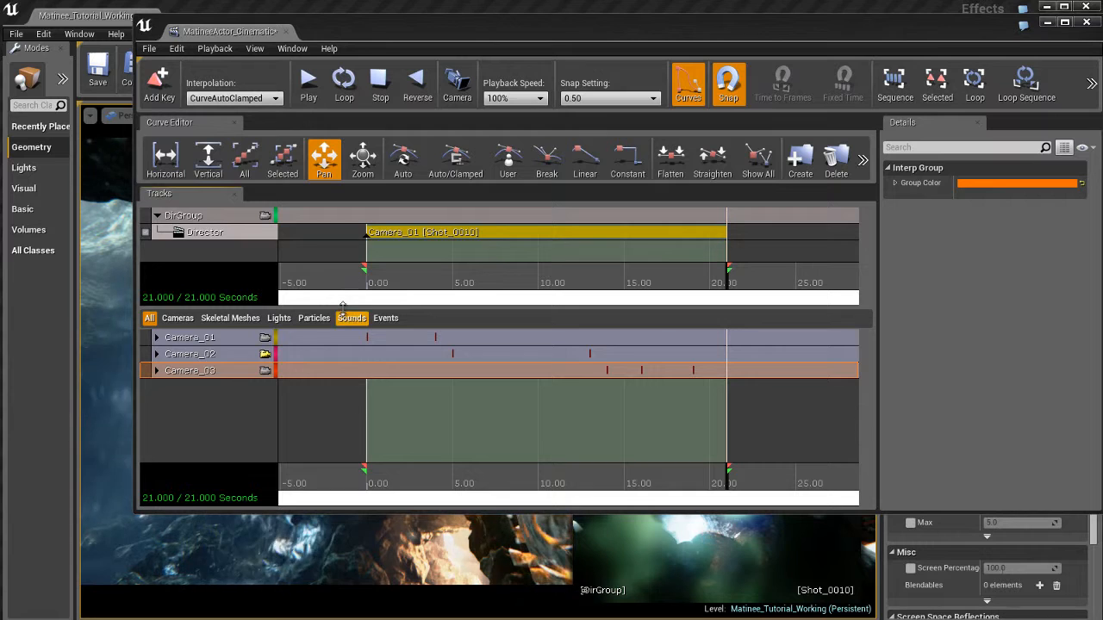
{"action": "left_click_drag", "start_coordinate": [343, 310], "coordinate": [342, 392]}
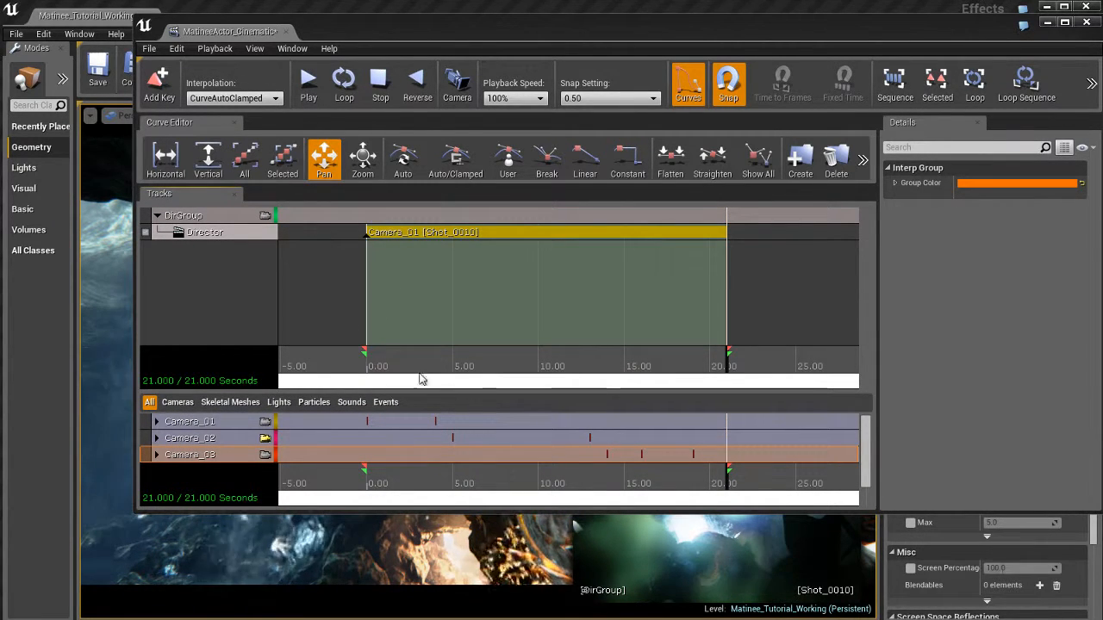
{"action": "left_click_drag", "start_coordinate": [441, 358], "coordinate": [362, 364]}
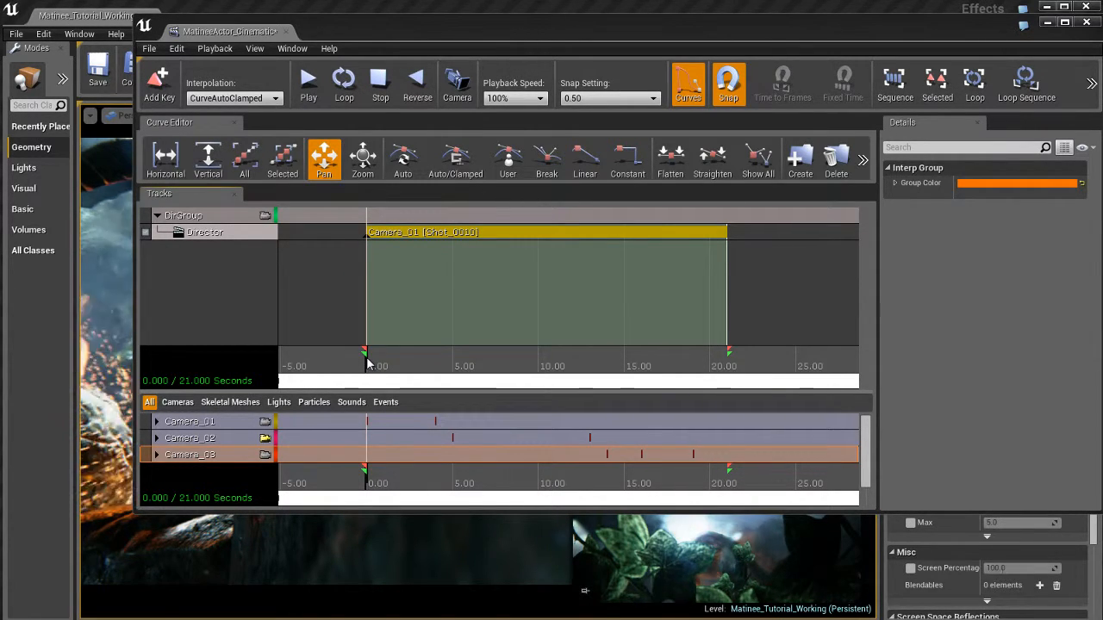
{"action": "left_click_drag", "start_coordinate": [380, 357], "coordinate": [436, 362]}
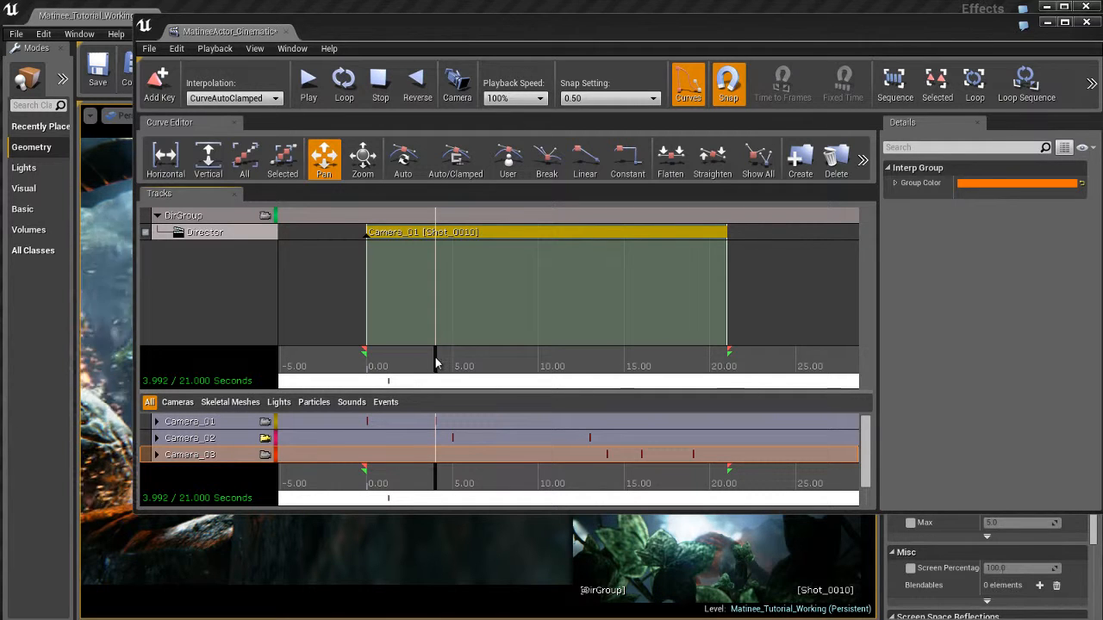
{"action": "left_click_drag", "start_coordinate": [436, 363], "coordinate": [449, 363]}
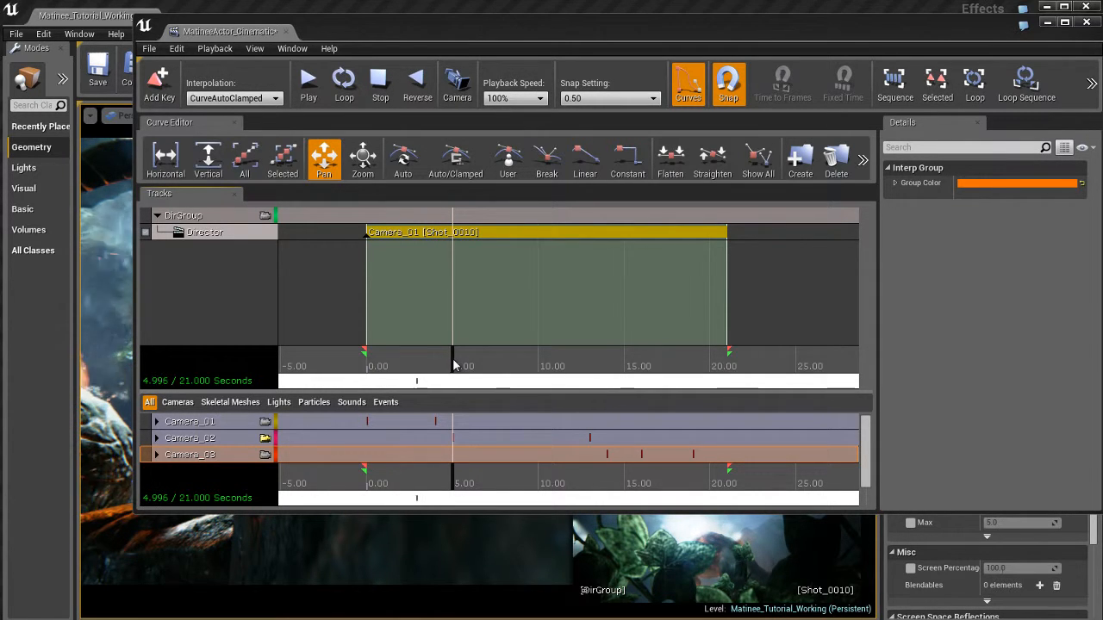
{"action": "left_click_drag", "start_coordinate": [455, 366], "coordinate": [453, 366]}
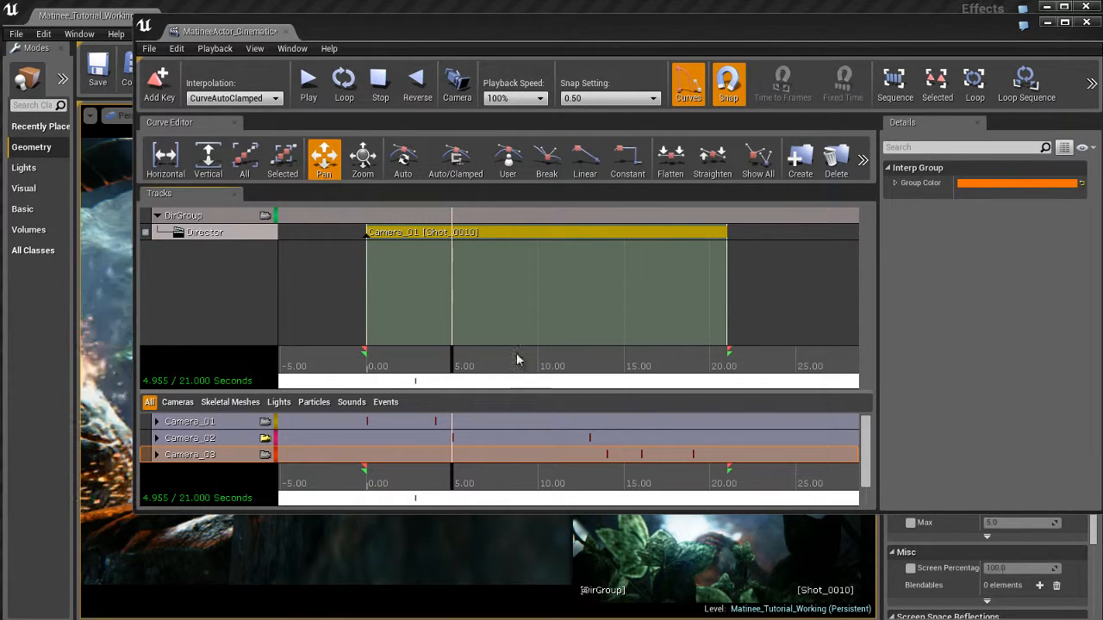
- Add a Director track key at 5.00 s that cuts to the Camera_02 group
{"action": "left_click", "coordinate": [249, 233]}
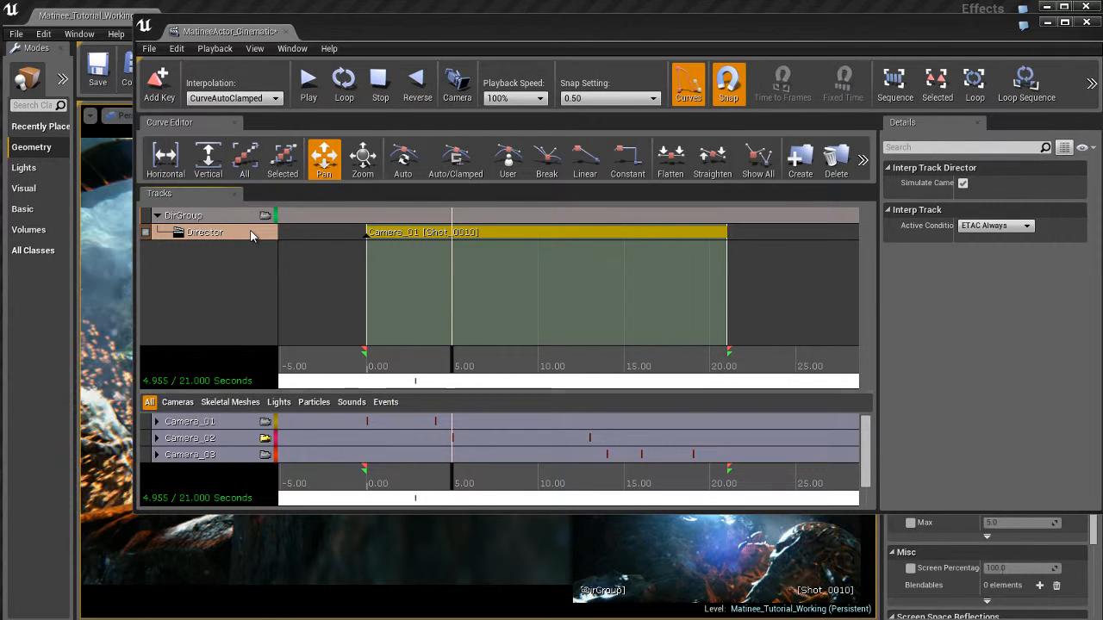
{"action": "key", "text": "Return"}
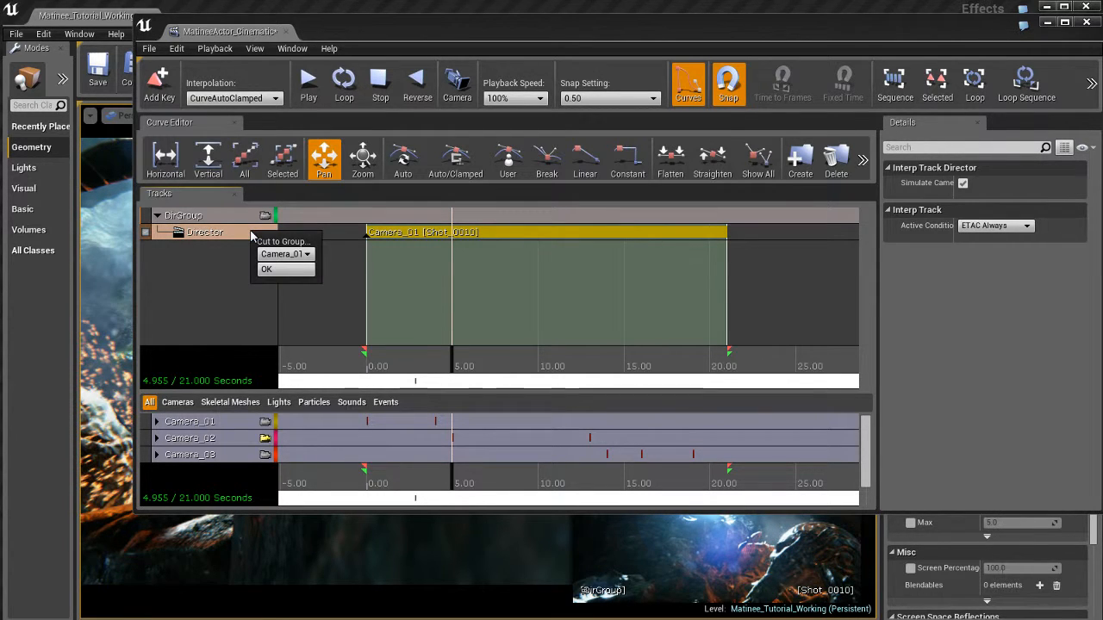
{"action": "left_click", "coordinate": [304, 252]}
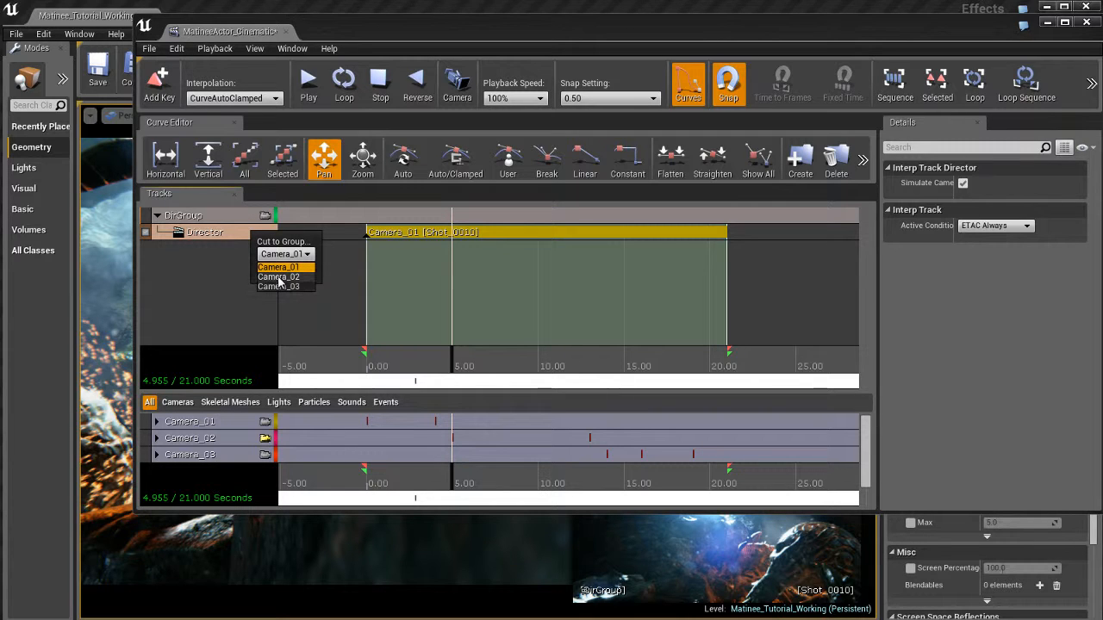
{"action": "left_click", "coordinate": [278, 277]}
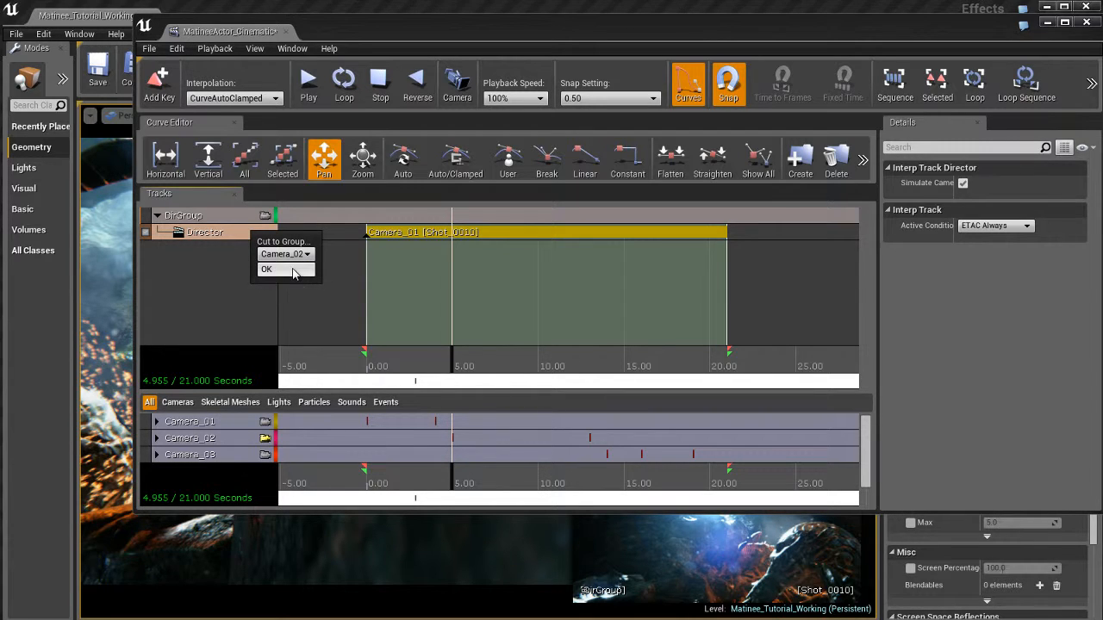
{"action": "left_click", "coordinate": [291, 269]}
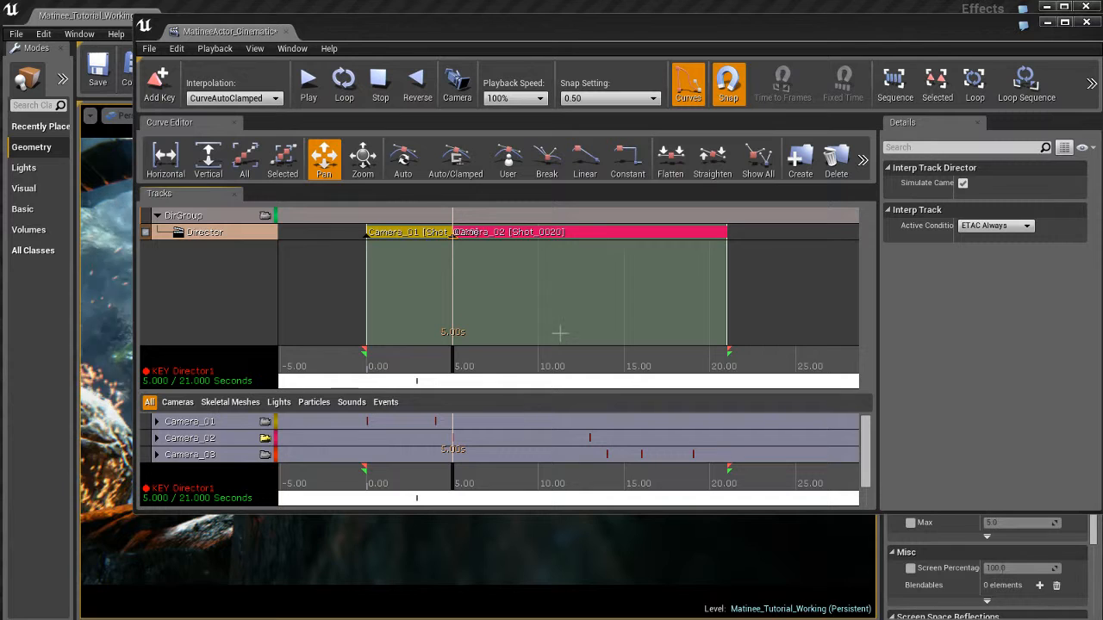
- Scrub to Camera_03's first key and add a Director track cut to the Camera_03 group at 14.00 s
{"action": "mouse_move", "coordinate": [443, 355]}
{"action": "left_mouse_down"}
{"action": "mouse_move", "coordinate": [362, 355]}
{"action": "mouse_move", "coordinate": [454, 364]}
{"action": "left_mouse_up"}
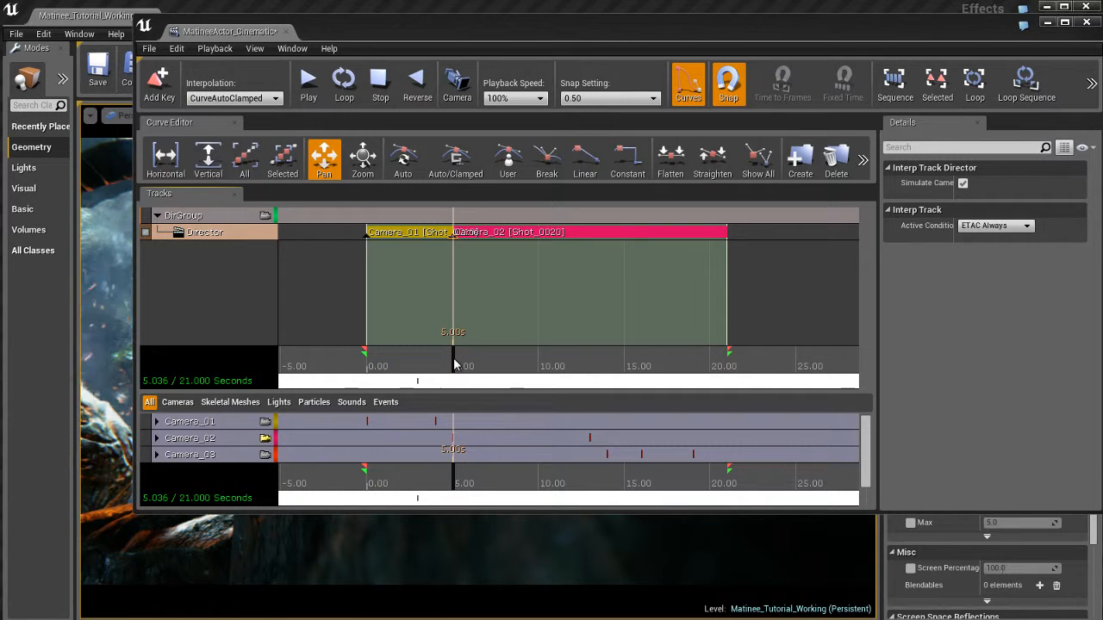
{"action": "left_click_drag", "start_coordinate": [454, 364], "coordinate": [609, 368]}
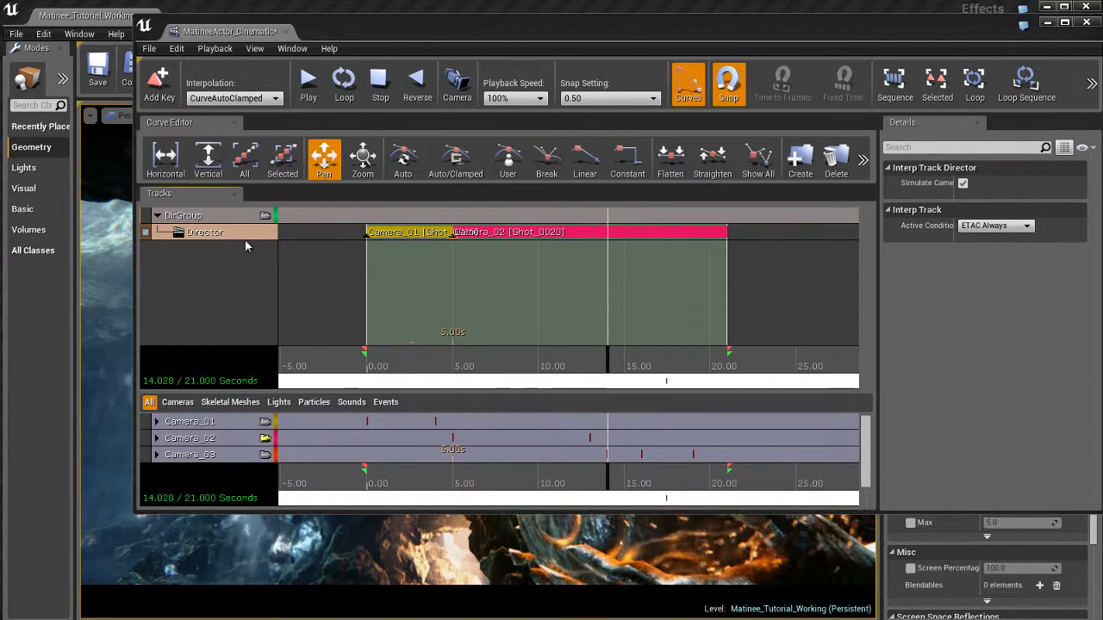
{"action": "key", "text": "Return"}
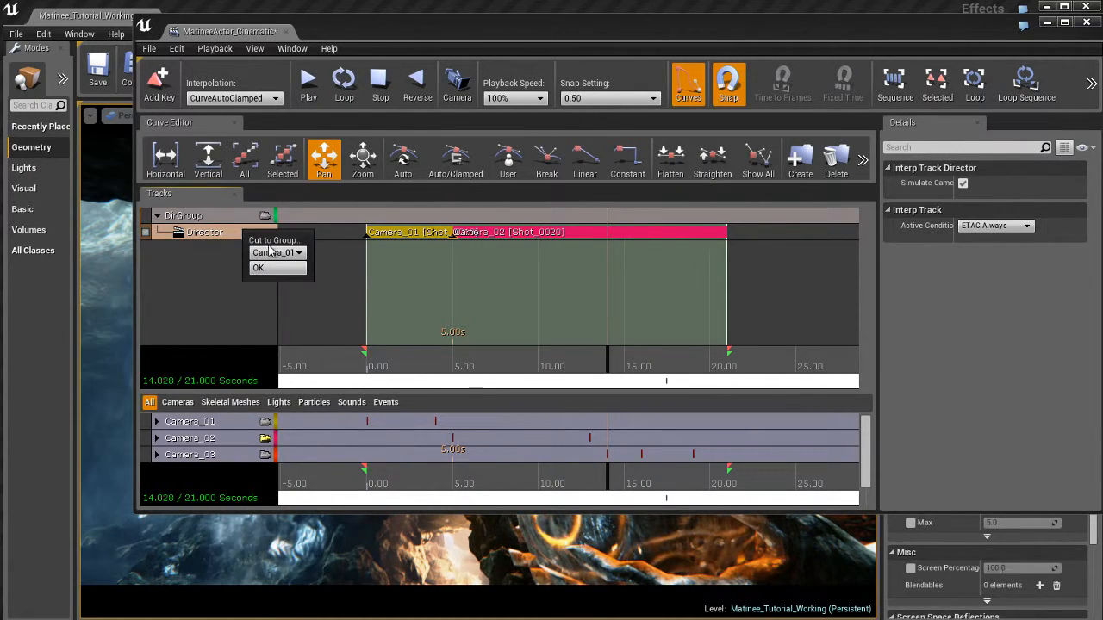
{"action": "left_click", "coordinate": [274, 253]}
{"action": "left_click", "coordinate": [282, 284]}
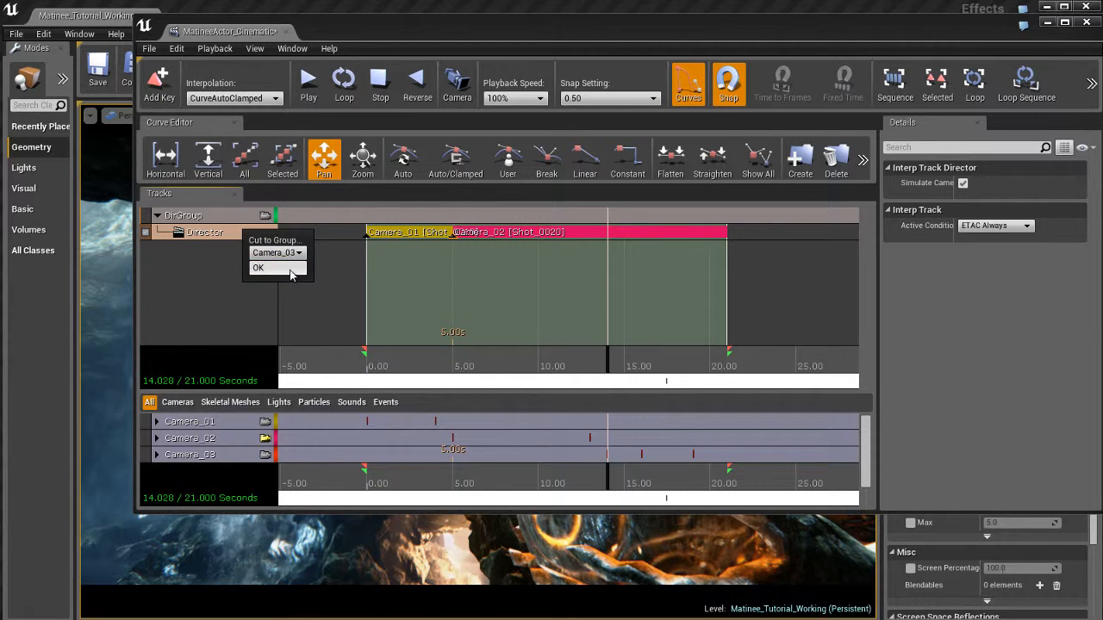
{"action": "left_click", "coordinate": [258, 268]}
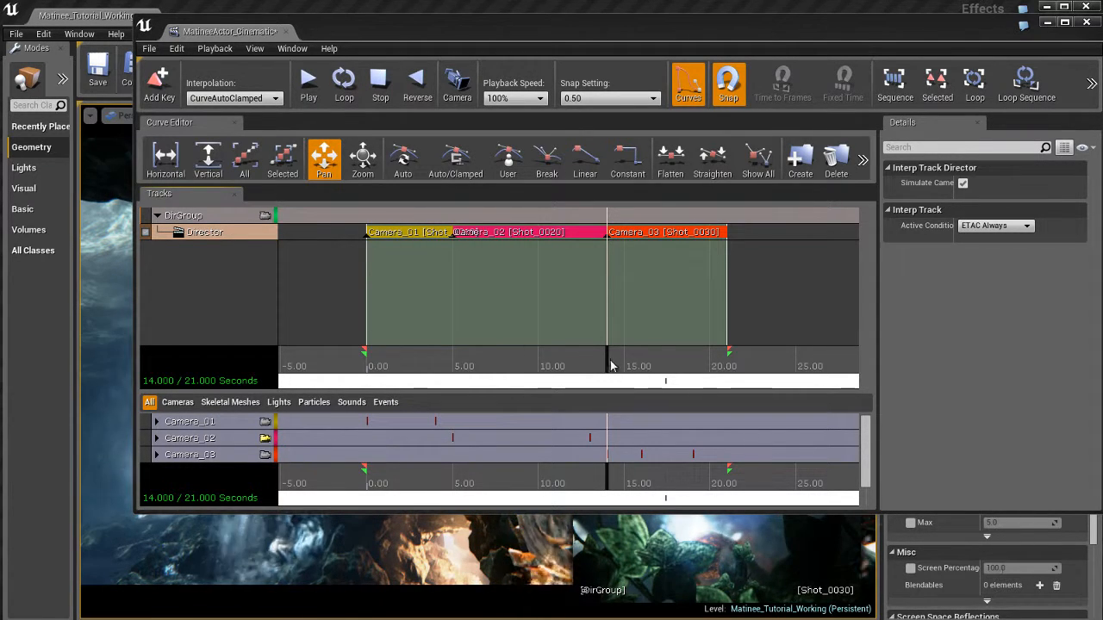
- Preview the camera cuts by scrubbing to the sequence end and back, and playing it with the Matinee window shrunk beside the viewport
{"action": "left_click_drag", "start_coordinate": [610, 366], "coordinate": [735, 367]}
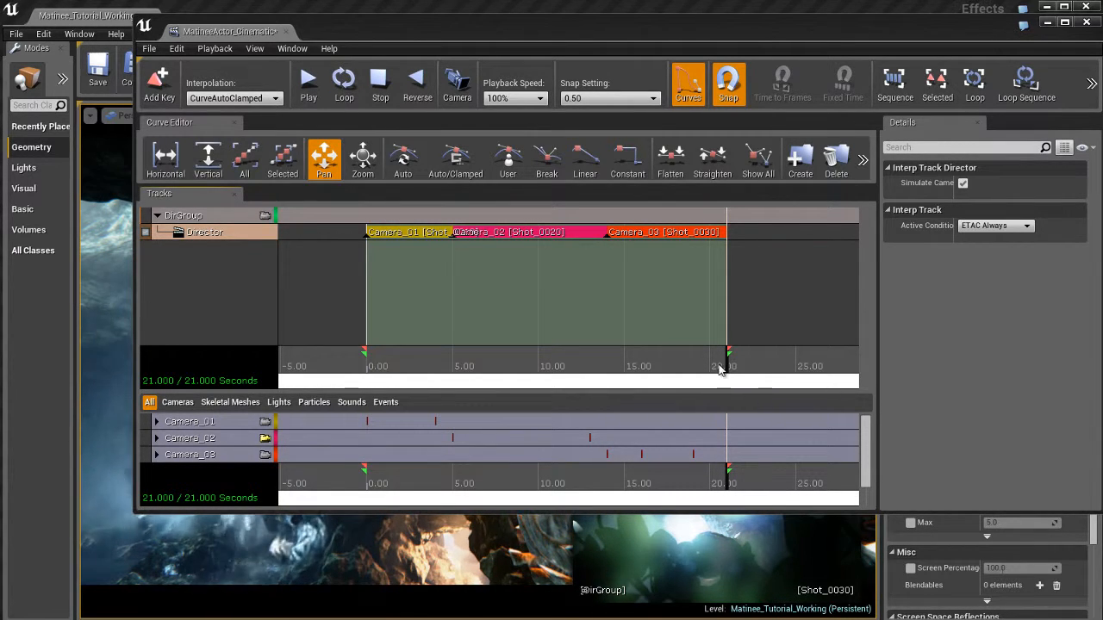
{"action": "left_click_drag", "start_coordinate": [720, 370], "coordinate": [312, 363]}
{"action": "left_click_drag", "start_coordinate": [233, 40], "coordinate": [396, 69]}
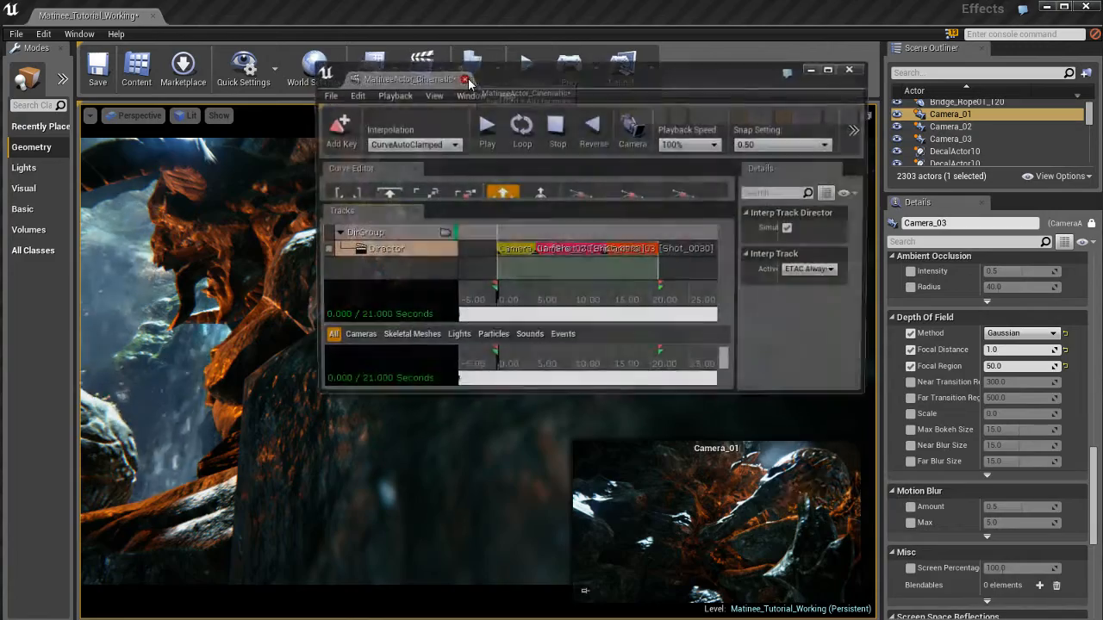
{"action": "left_click_drag", "start_coordinate": [496, 77], "coordinate": [726, 19]}
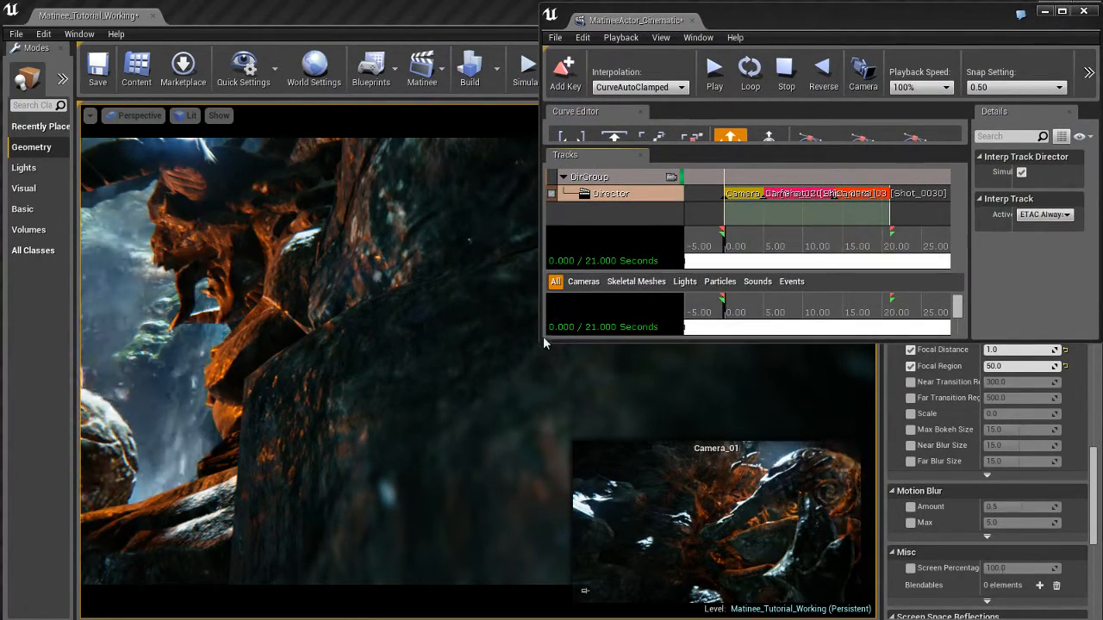
{"action": "left_click_drag", "start_coordinate": [540, 342], "coordinate": [639, 378]}
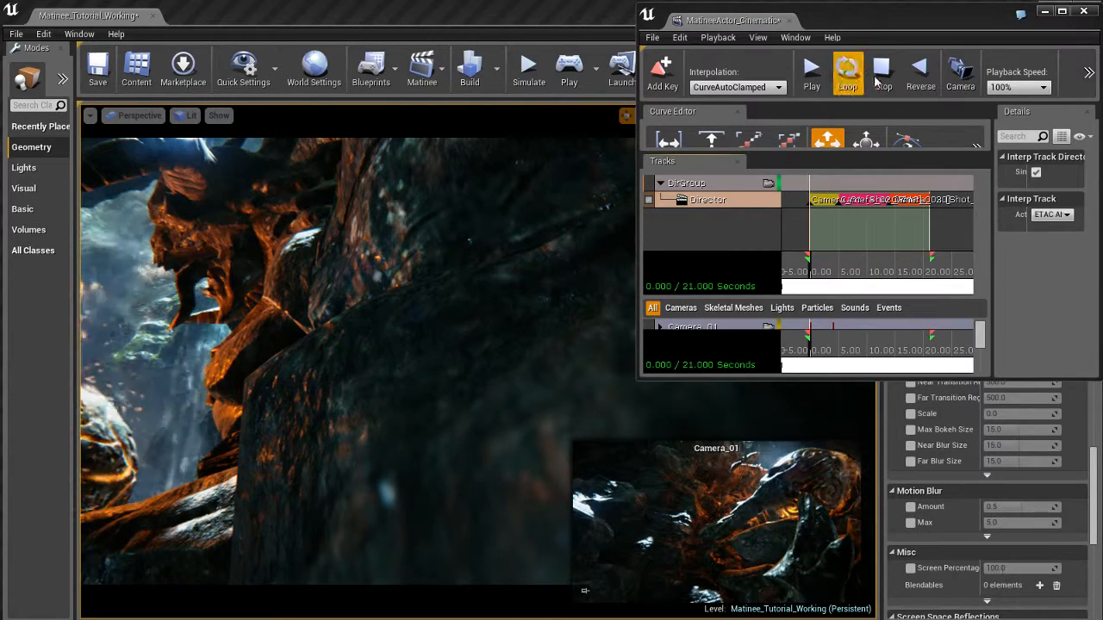
{"action": "left_click", "coordinate": [808, 79]}
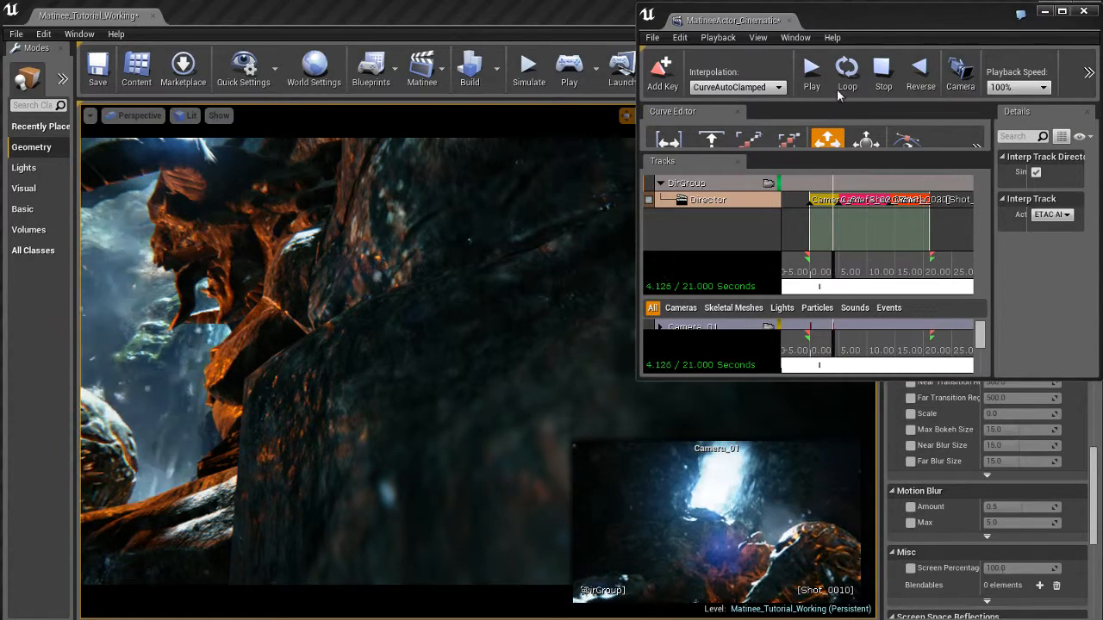
{"action": "left_click", "coordinate": [881, 69]}
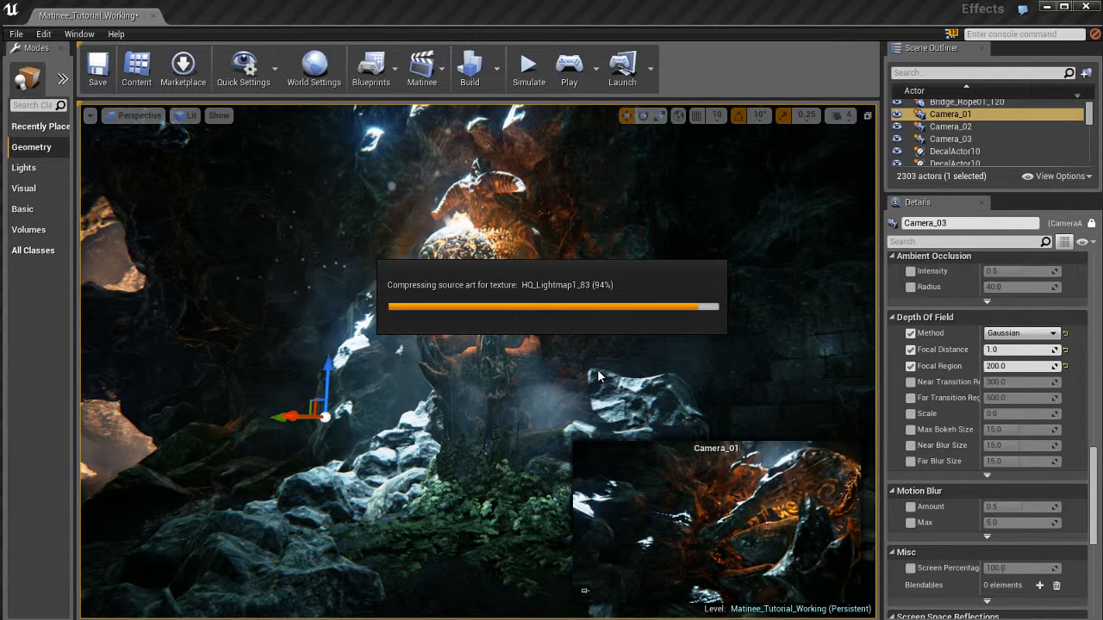
- Reopen MatineeActor_Cinematic, dock it in the main editor window and fit the whole 21-second sequence in the timeline
{"action": "left_click", "coordinate": [422, 67]}
{"action": "left_click", "coordinate": [485, 157]}
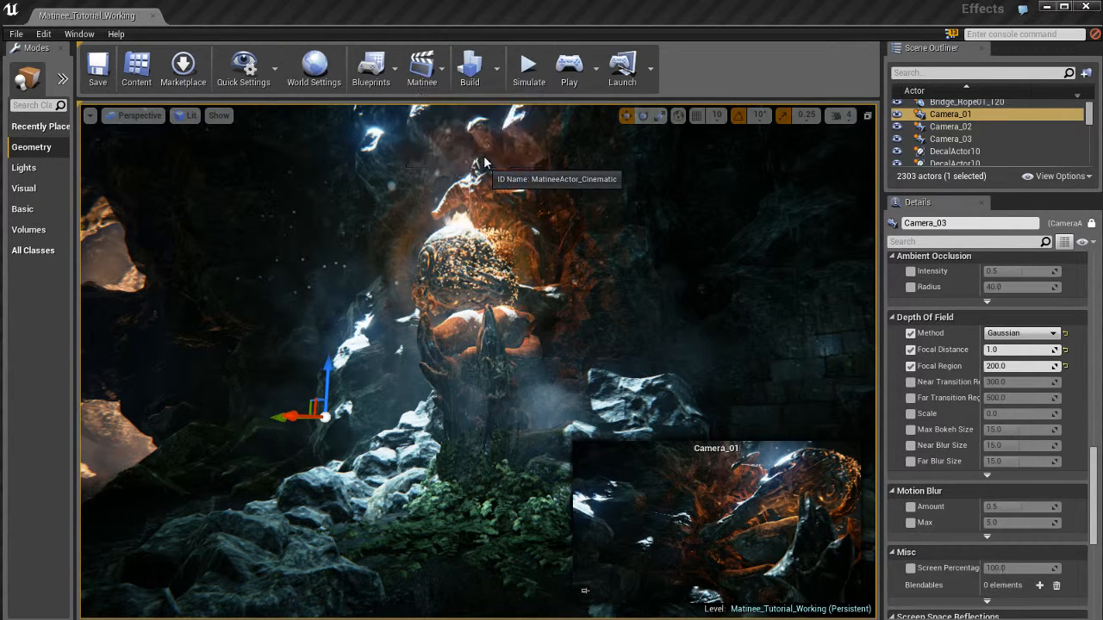
{"action": "left_click_drag", "start_coordinate": [198, 76], "coordinate": [265, 20]}
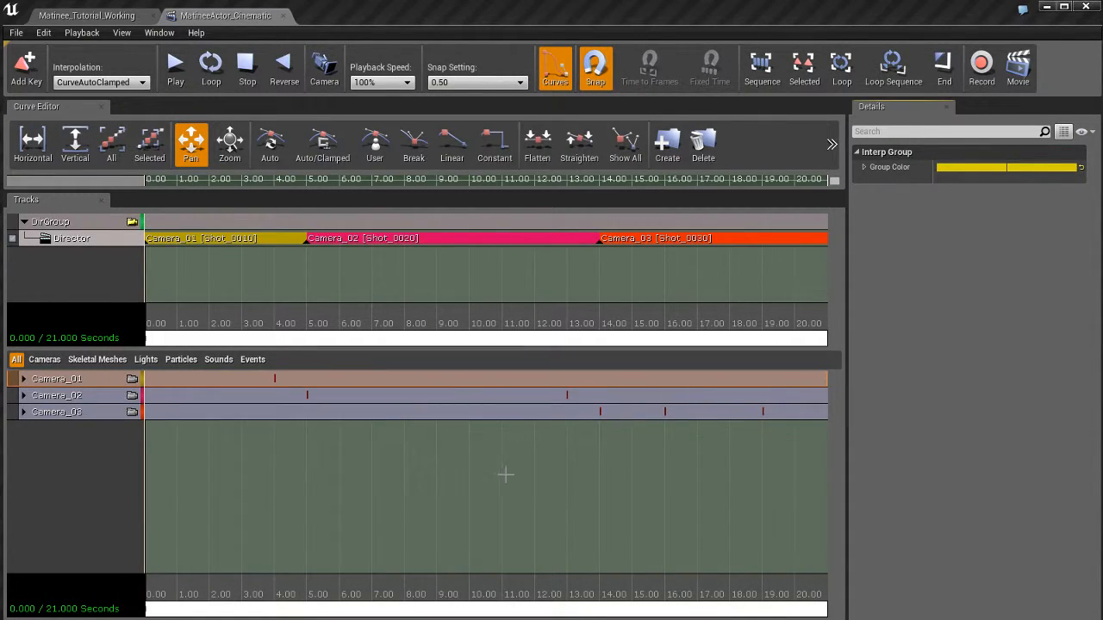
{"action": "scroll", "coordinate": [506, 474], "scroll_direction": "down", "scroll_amount": 4}
{"action": "scroll", "coordinate": [503, 473], "scroll_direction": "up", "scroll_amount": 3}
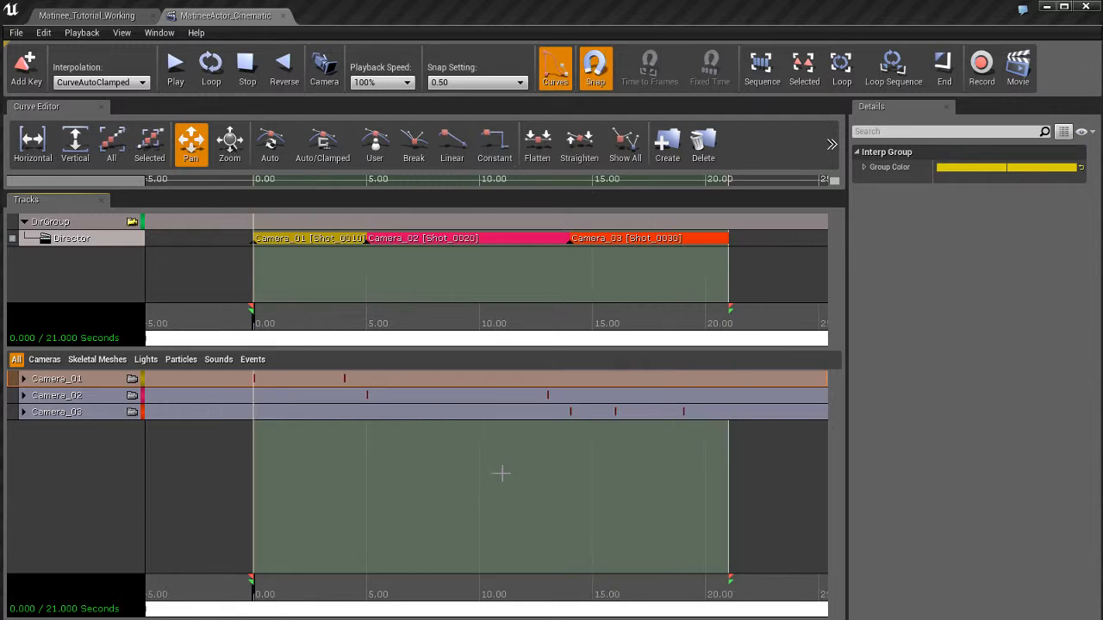
{"action": "scroll", "coordinate": [502, 473], "scroll_direction": "up", "scroll_amount": 1}
- Select DirGroup and float the Matinee window aside so the level viewport can be seen
{"action": "left_click", "coordinate": [47, 223]}
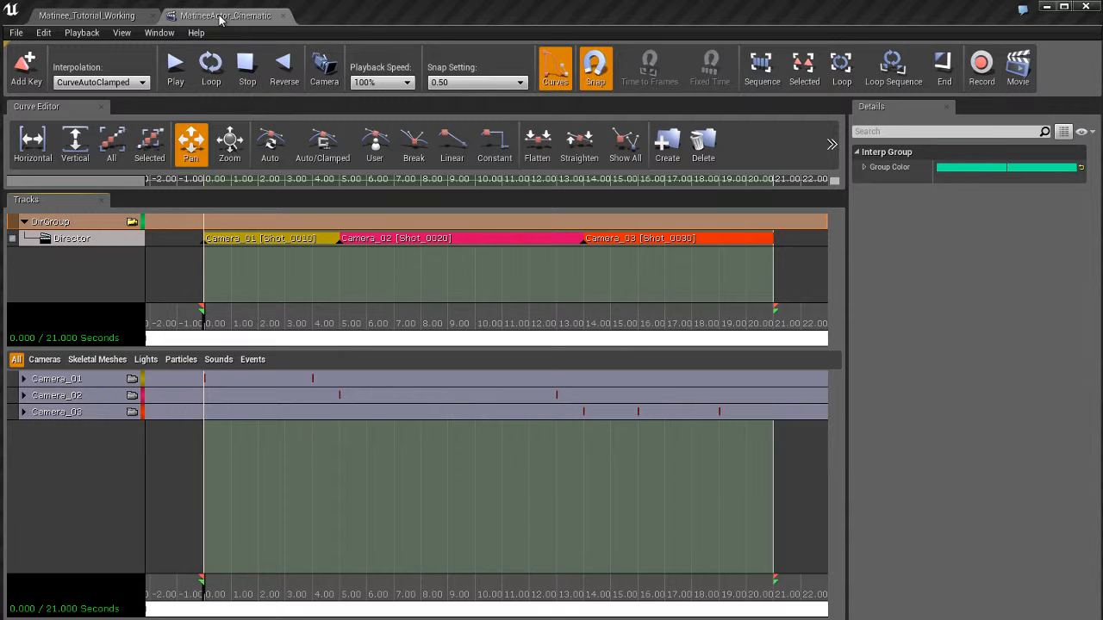
{"action": "left_click_drag", "start_coordinate": [220, 19], "coordinate": [401, 87]}
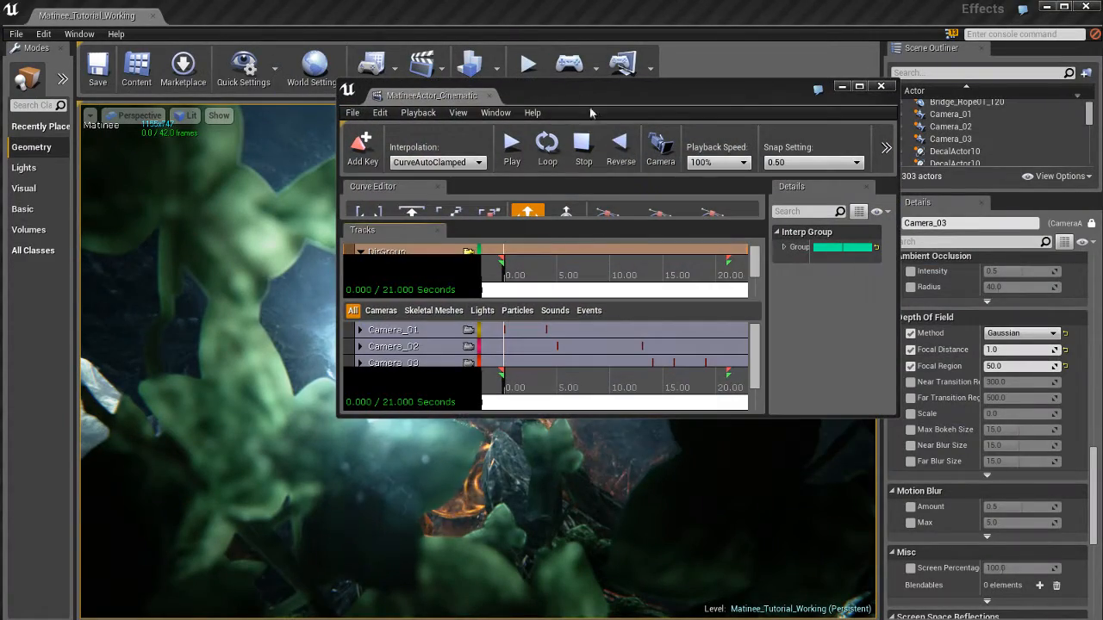
{"action": "left_click_drag", "start_coordinate": [591, 112], "coordinate": [794, 35]}
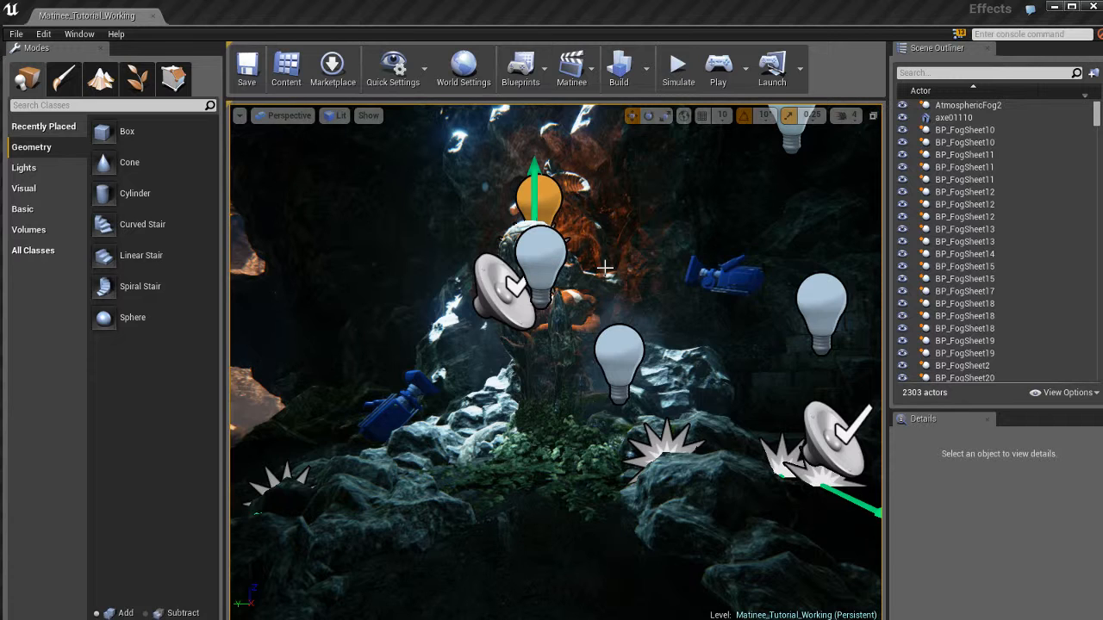
- Open the existing MatineeActor_Cinematic for editing and dock it beside the level tab
{"action": "left_click", "coordinate": [576, 75]}
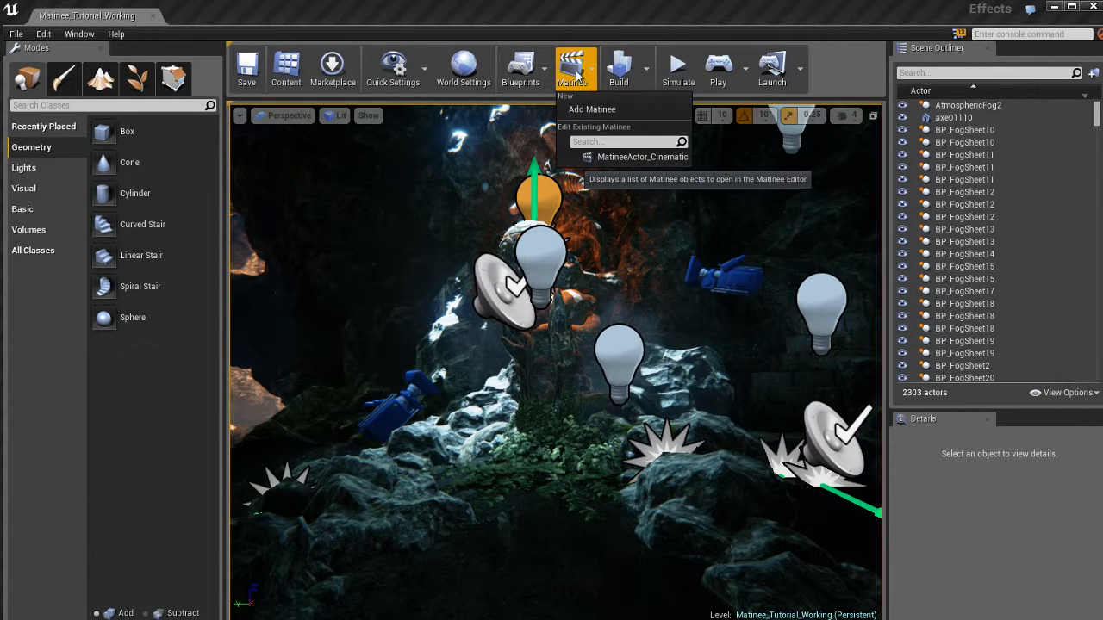
{"action": "left_click", "coordinate": [617, 157]}
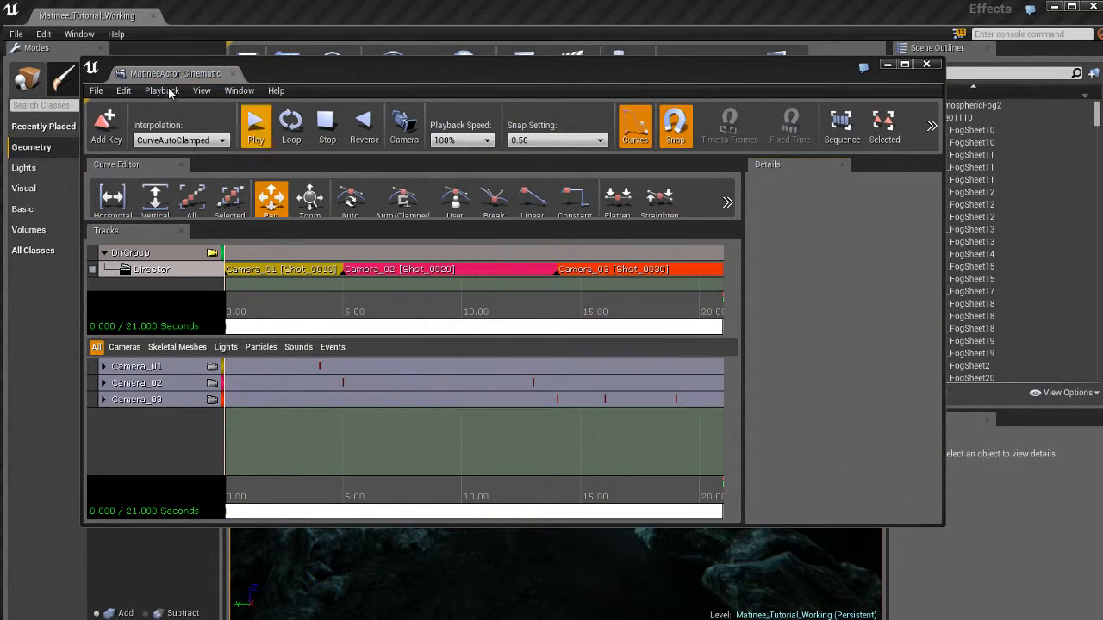
{"action": "left_click_drag", "start_coordinate": [190, 79], "coordinate": [224, 16]}
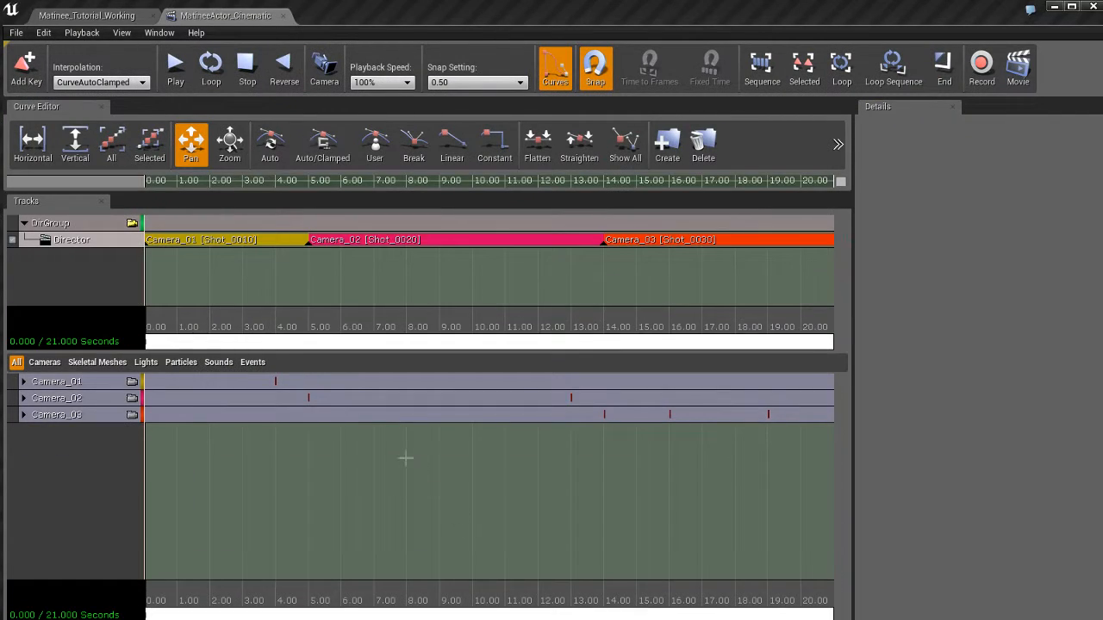
- Scrub the sequence back to 0.00 s and select DirGroup to work with its camera view toggle
{"action": "left_click", "coordinate": [253, 324]}
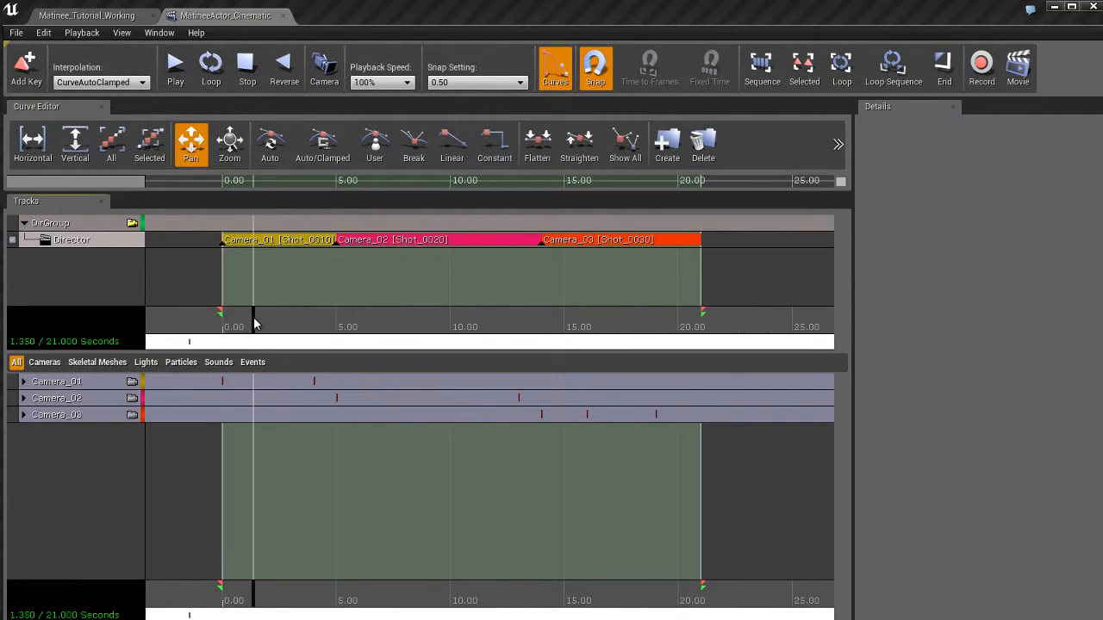
{"action": "left_click_drag", "start_coordinate": [254, 324], "coordinate": [202, 327]}
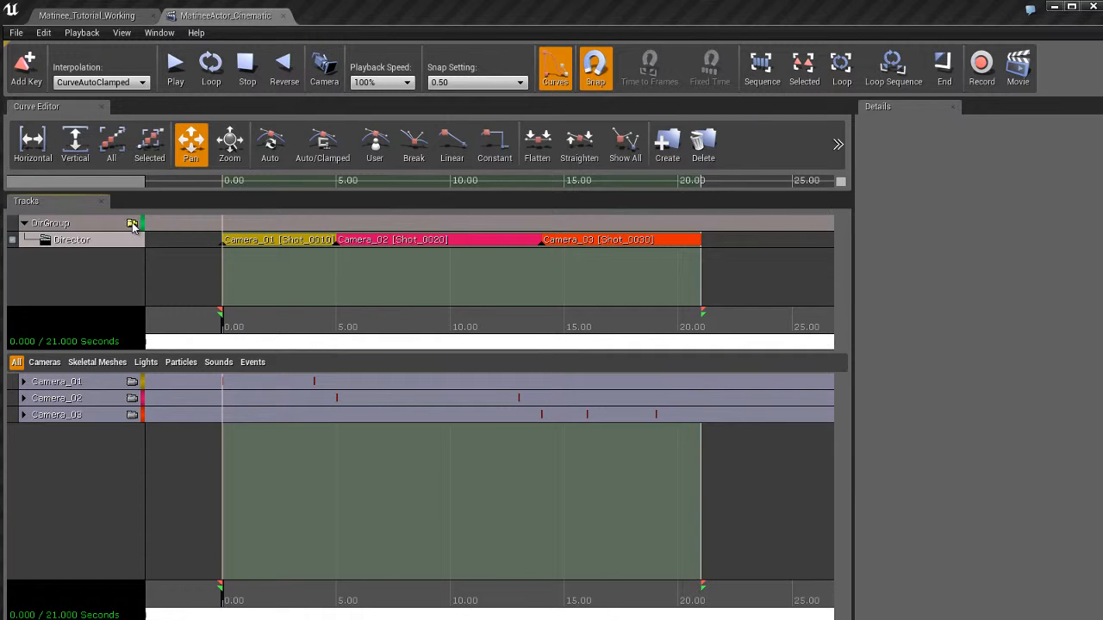
{"action": "left_click", "coordinate": [45, 226]}
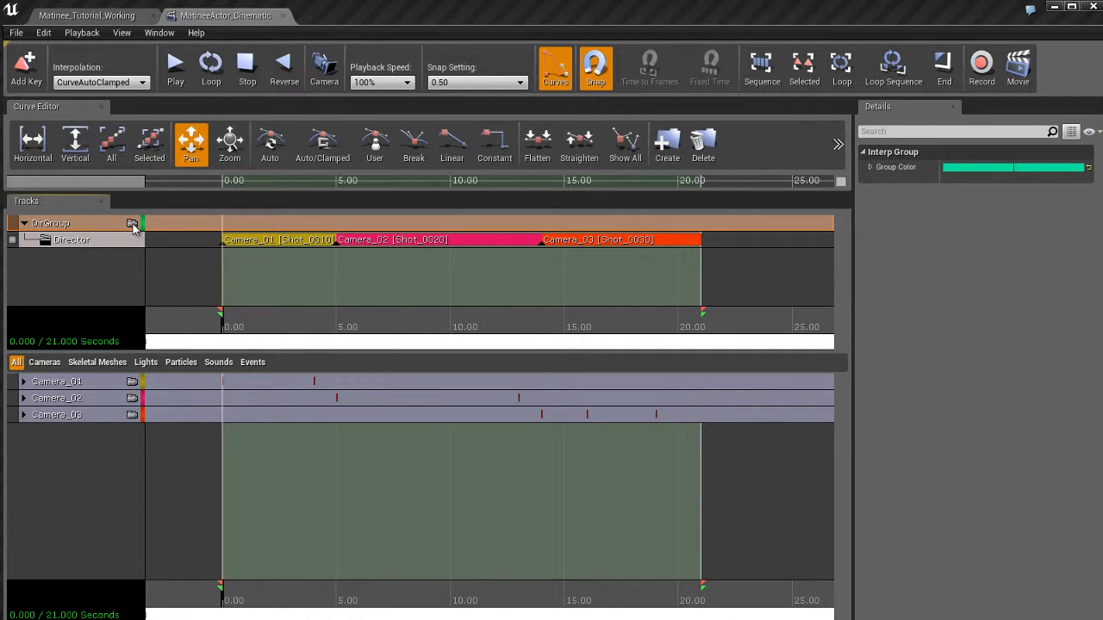
- Undock the Matinee window and shrink it into a corner, clear of most of the level viewport
{"action": "left_click_drag", "start_coordinate": [226, 15], "coordinate": [363, 94]}
{"action": "left_click_drag", "start_coordinate": [603, 98], "coordinate": [848, 17]}
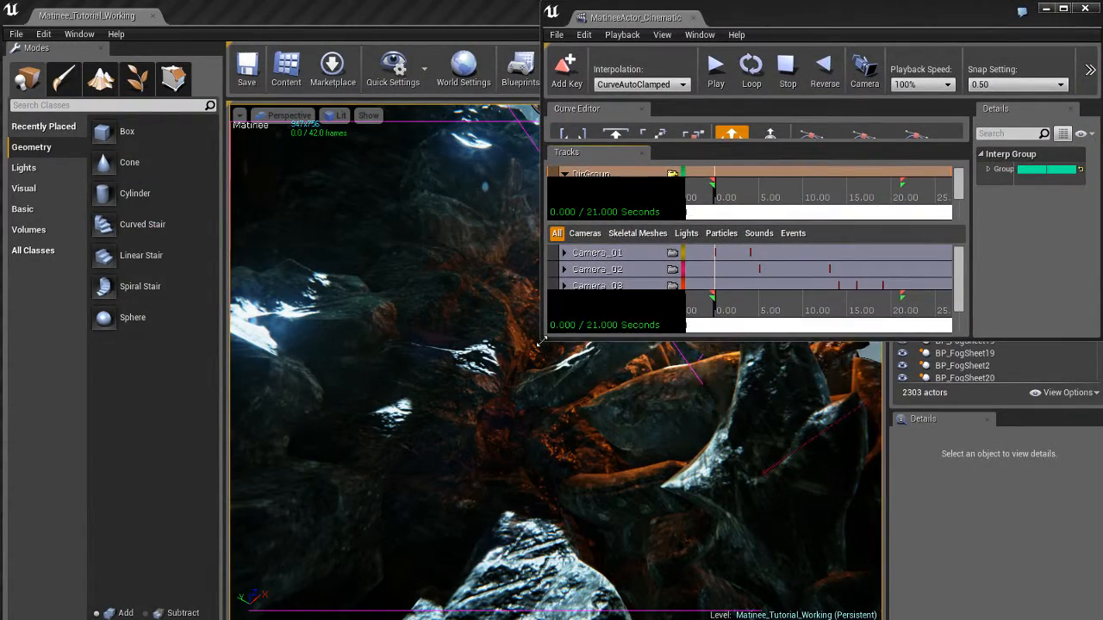
{"action": "left_click_drag", "start_coordinate": [543, 341], "coordinate": [733, 390]}
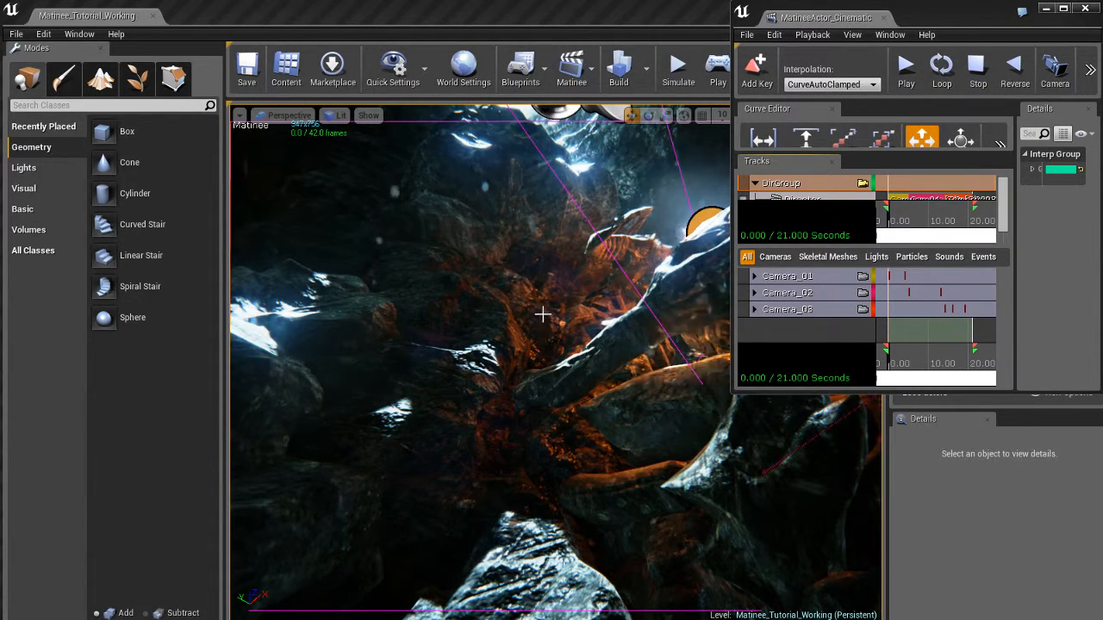
- Turn on Game View in the viewport, play the cinematic through to 21.00 s and stop playback
{"action": "right_click_drag", "start_coordinate": [541, 316], "coordinate": [541, 324]}
{"action": "key", "text": "g"}
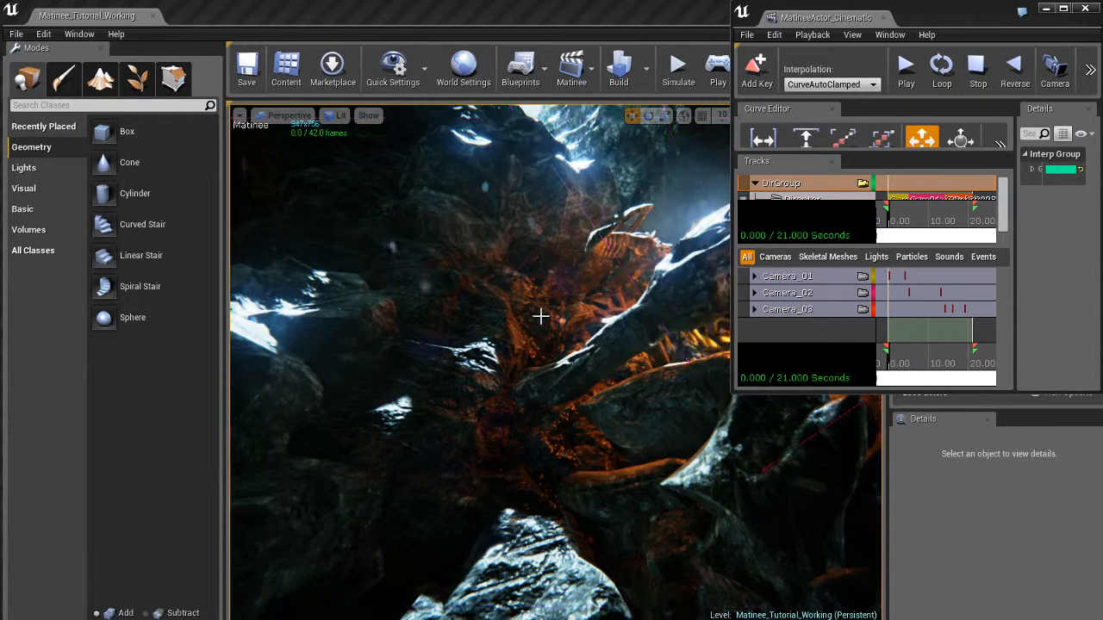
{"action": "left_click", "coordinate": [906, 78]}
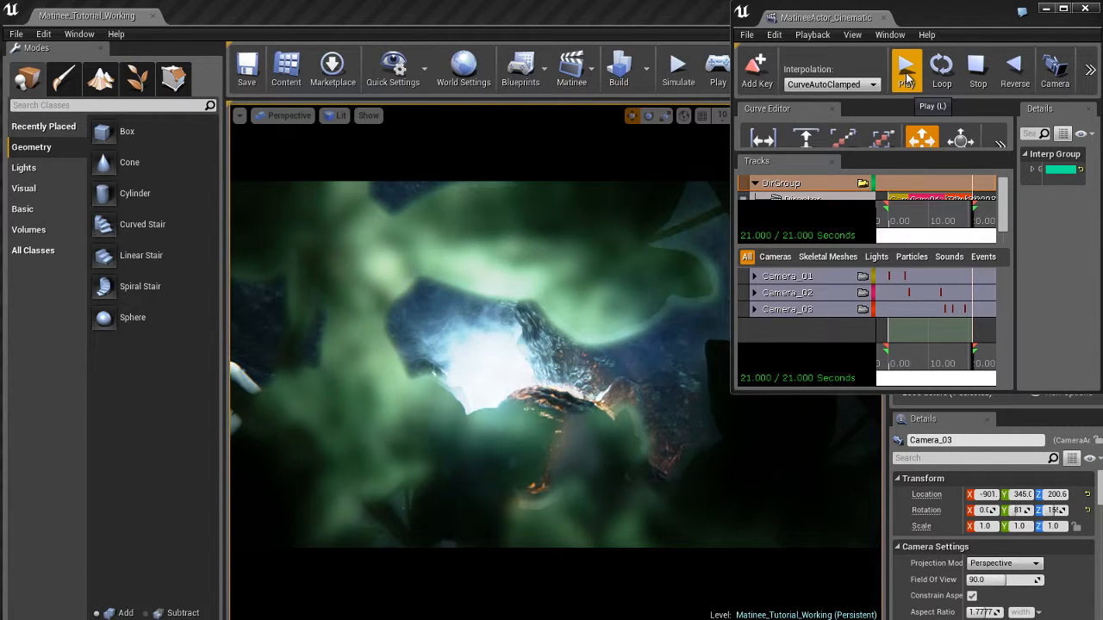
{"action": "left_click", "coordinate": [976, 76]}
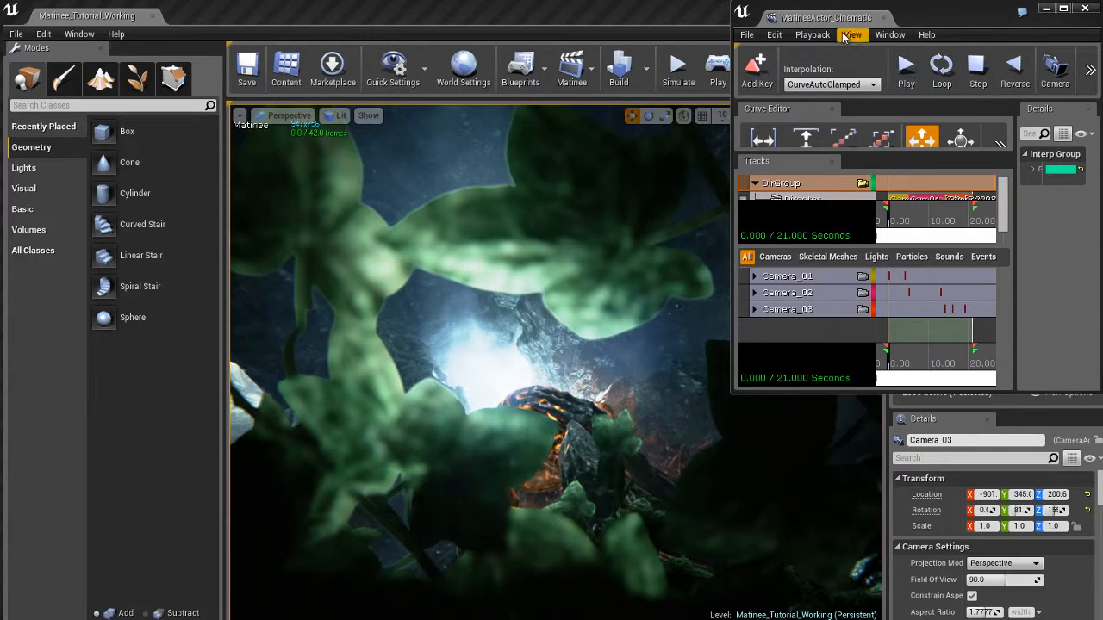
- Dock the Matinee window back into the main editor and switch to the Matinee_Tutorial_Working level
{"action": "left_click_drag", "start_coordinate": [842, 23], "coordinate": [112, 16]}
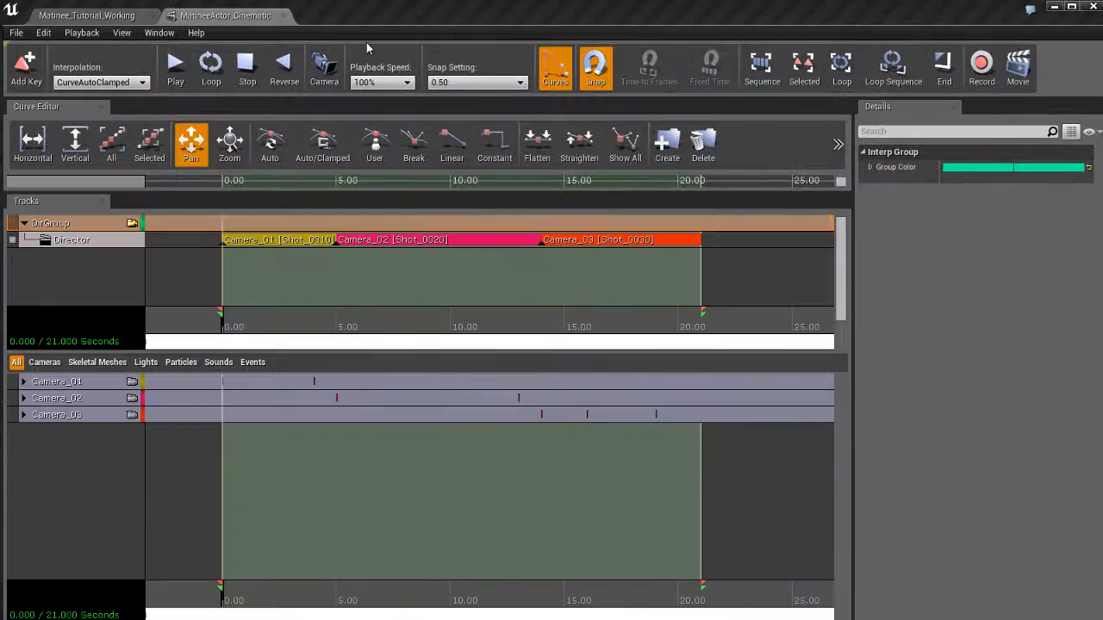
{"action": "left_click", "coordinate": [112, 16]}
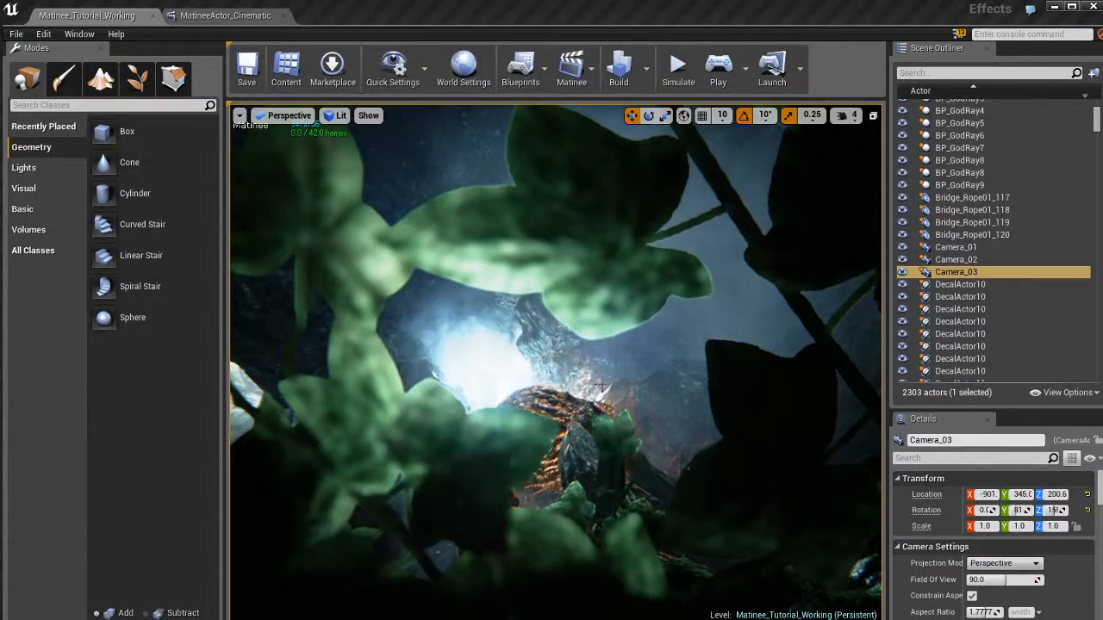